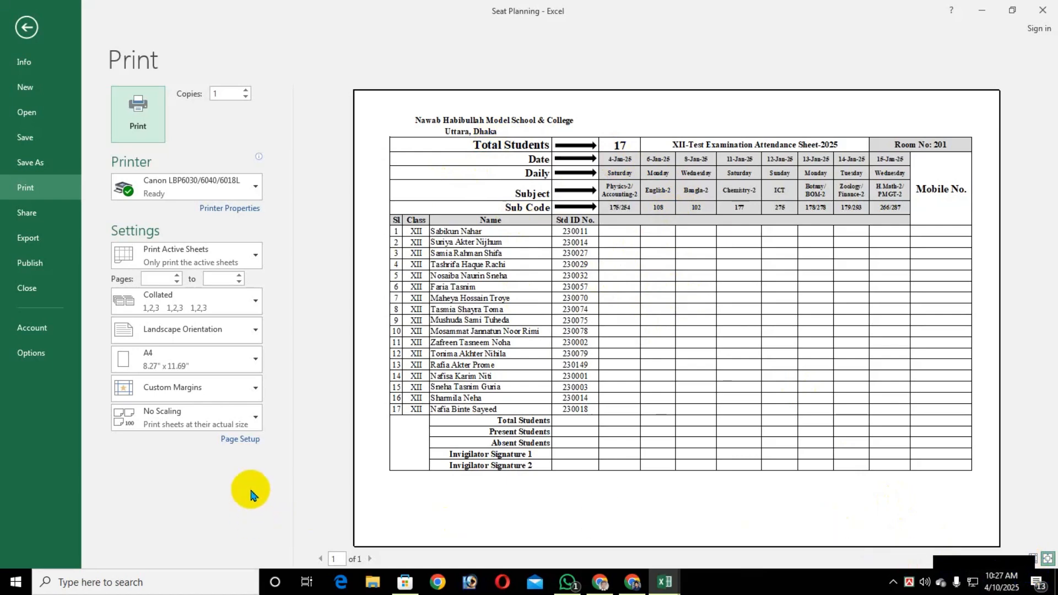
Leave the print preview and switch to the empty Sheet2
click(27, 27)
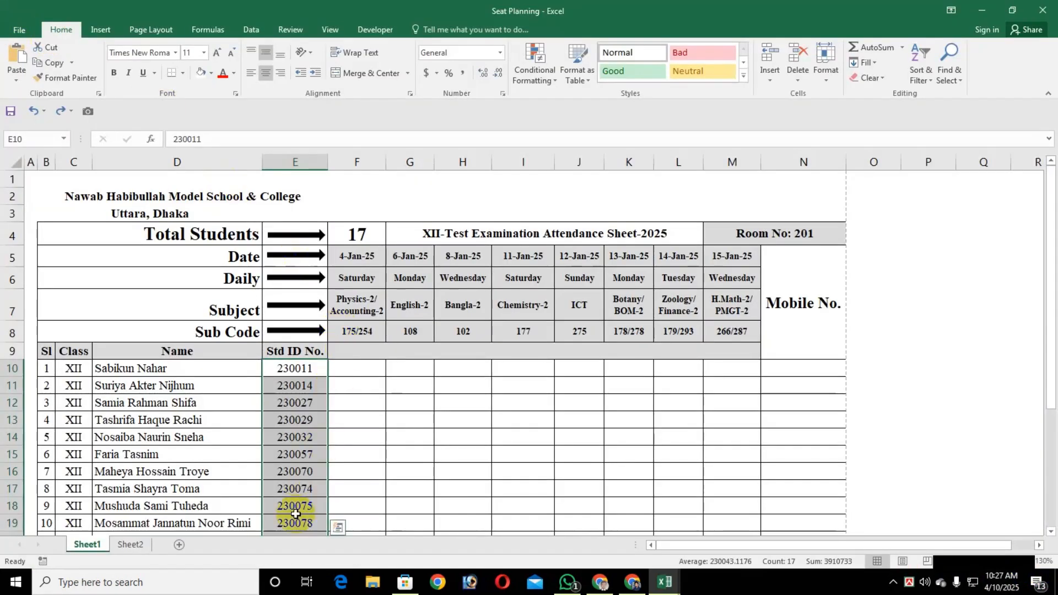
click(132, 545)
click(126, 279)
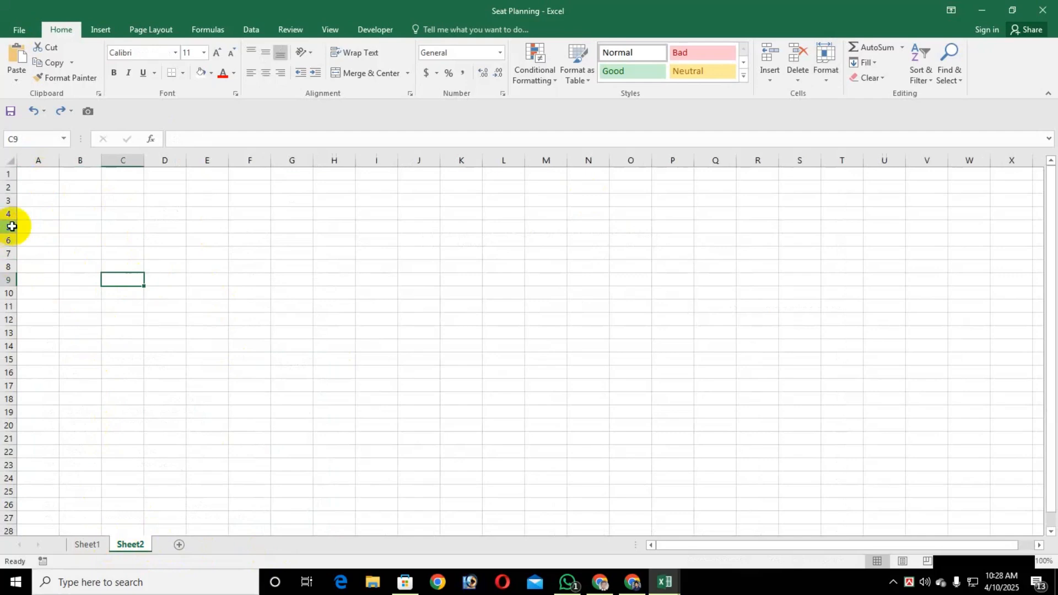
Set the font of all cells on Sheet2 to Times New Roman, size 12
click(42, 177)
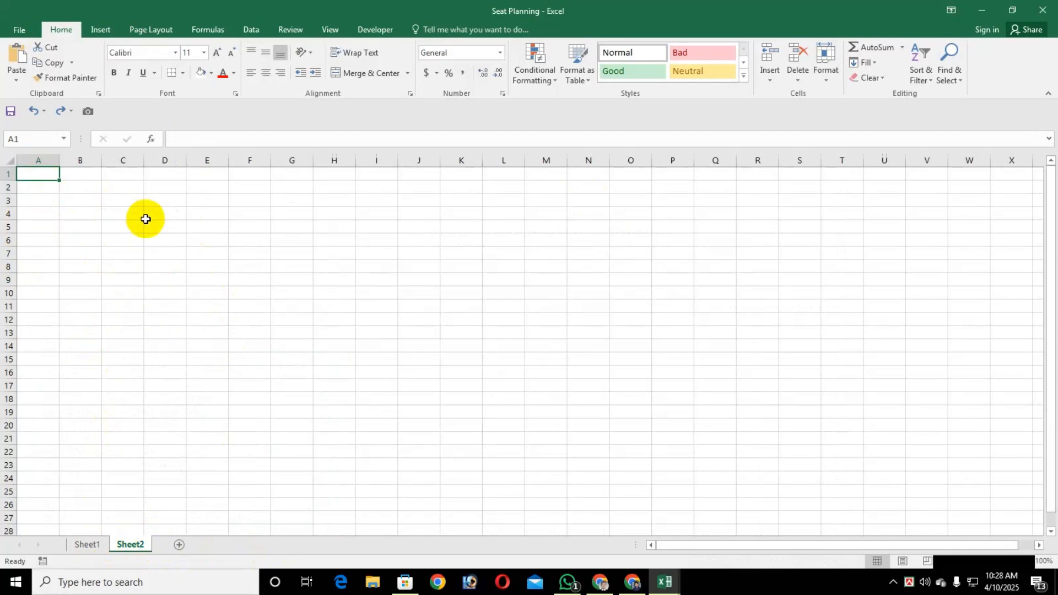
key(ctrl+a)
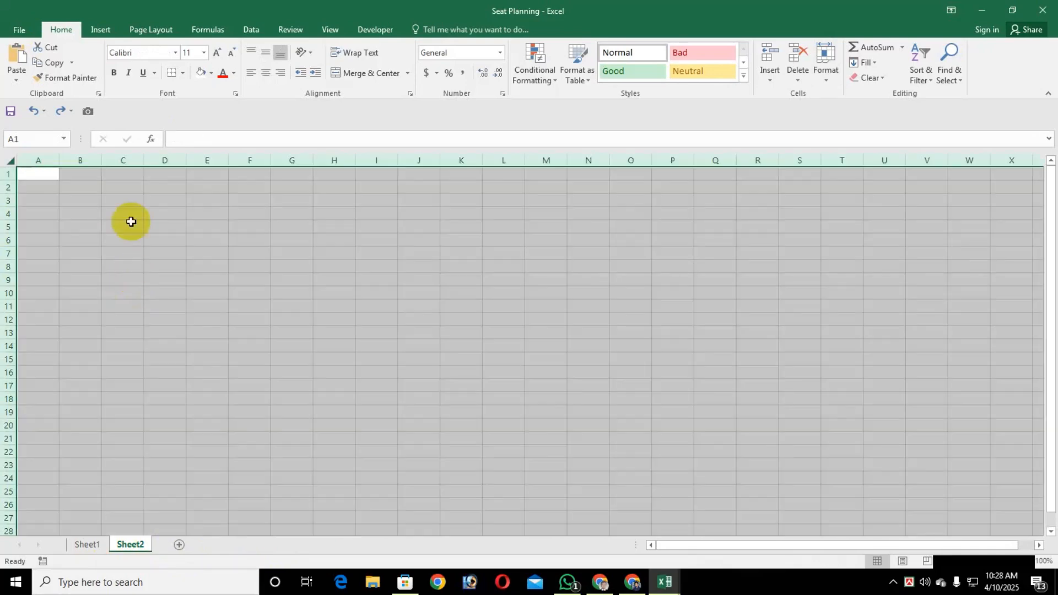
click(138, 52)
text(Times New Roma)
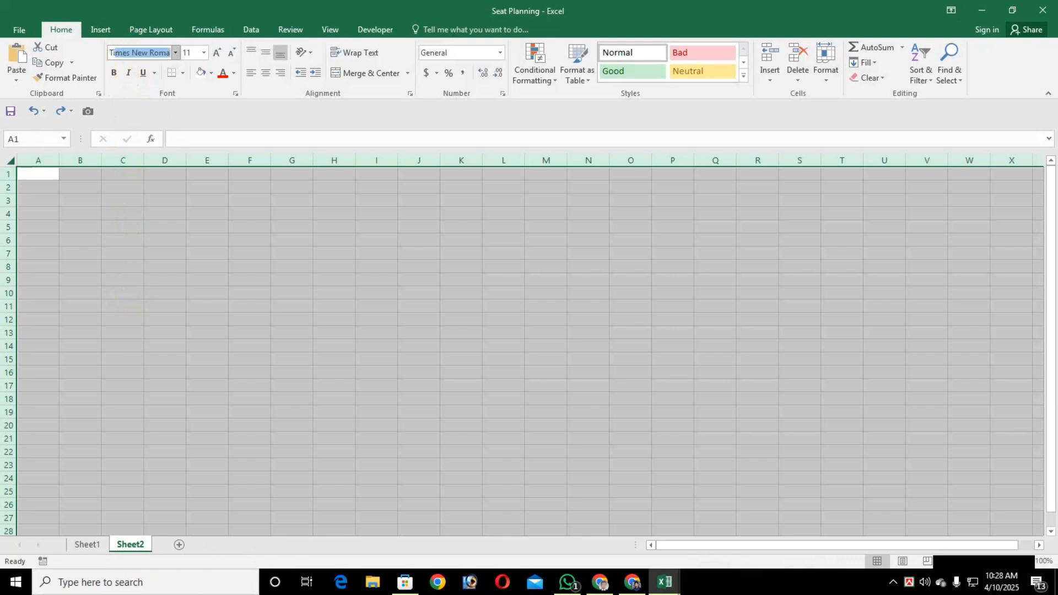
key(Tab)
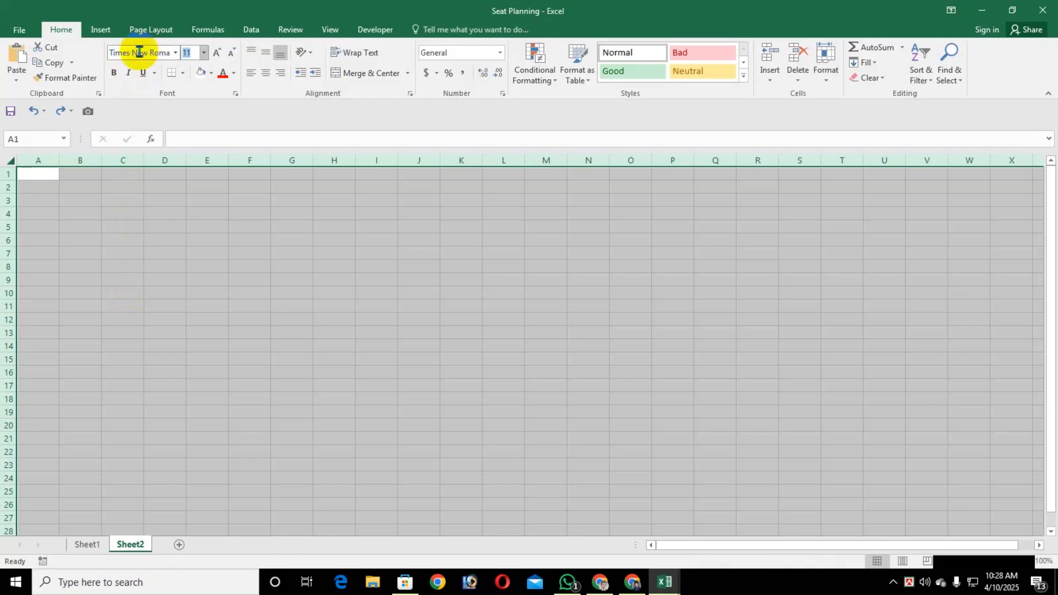
text(1)
key(Return)
click(56, 211)
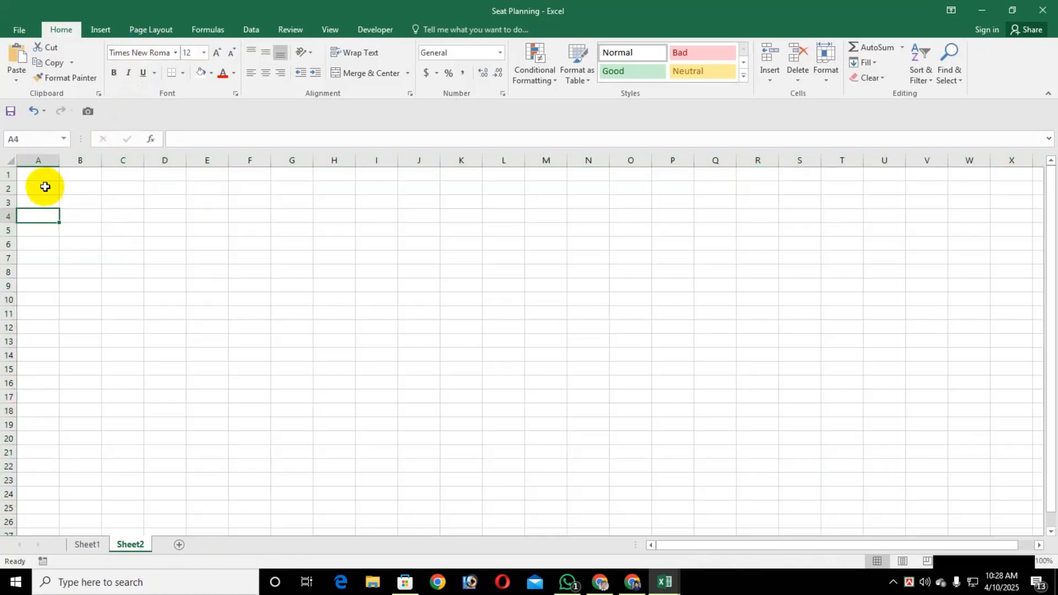
Fill all cells of Sheet2 with white to hide the gridlines
click(46, 178)
key(ctrl+a)
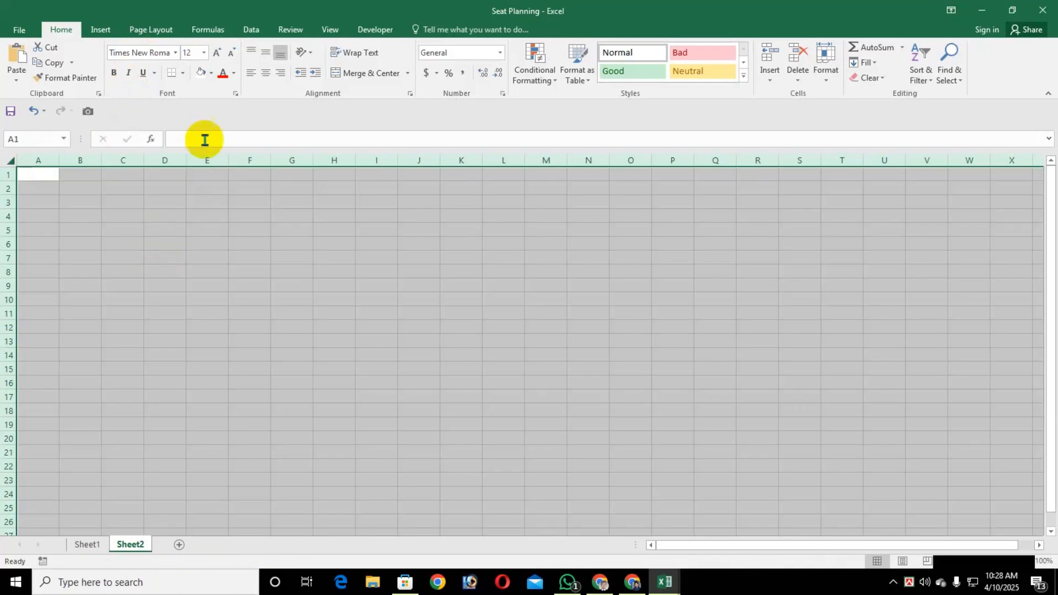
click(201, 72)
click(64, 293)
click(42, 174)
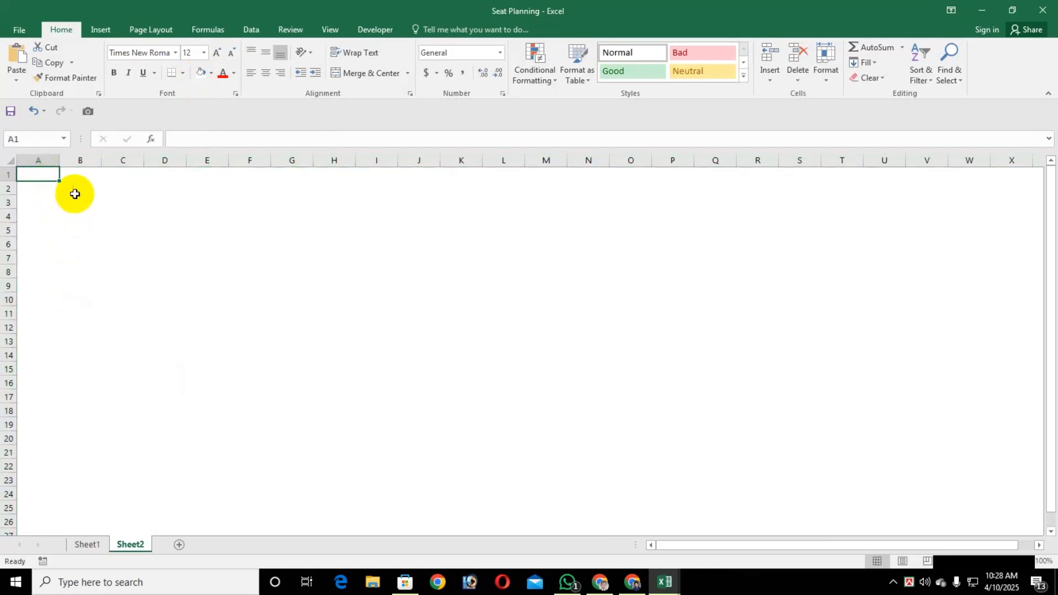
Enter the school title "Nawab Habibuallah Model School & College" in cell B2
click(77, 188)
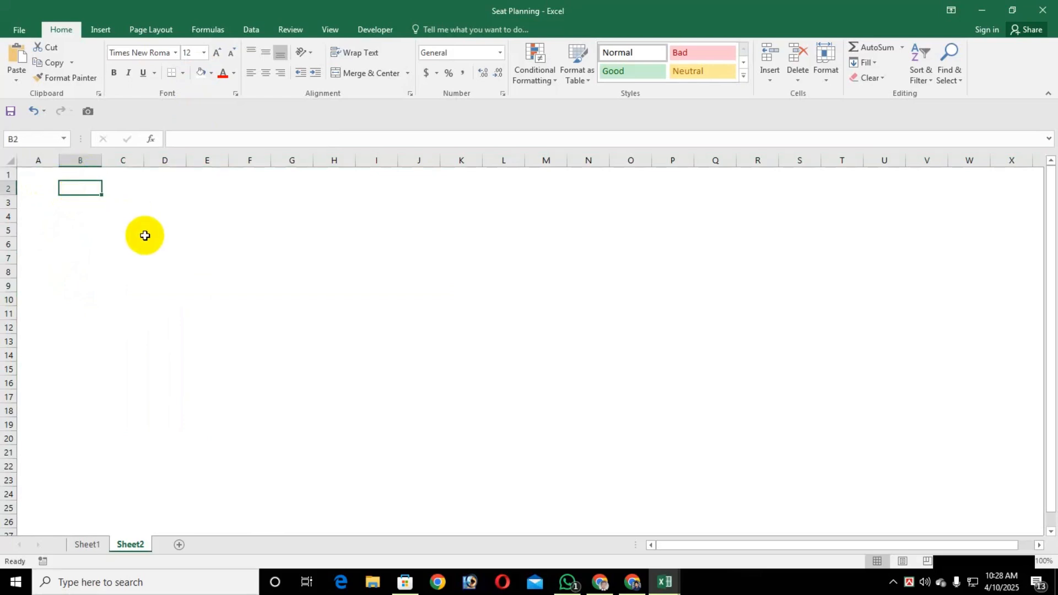
text(Na)
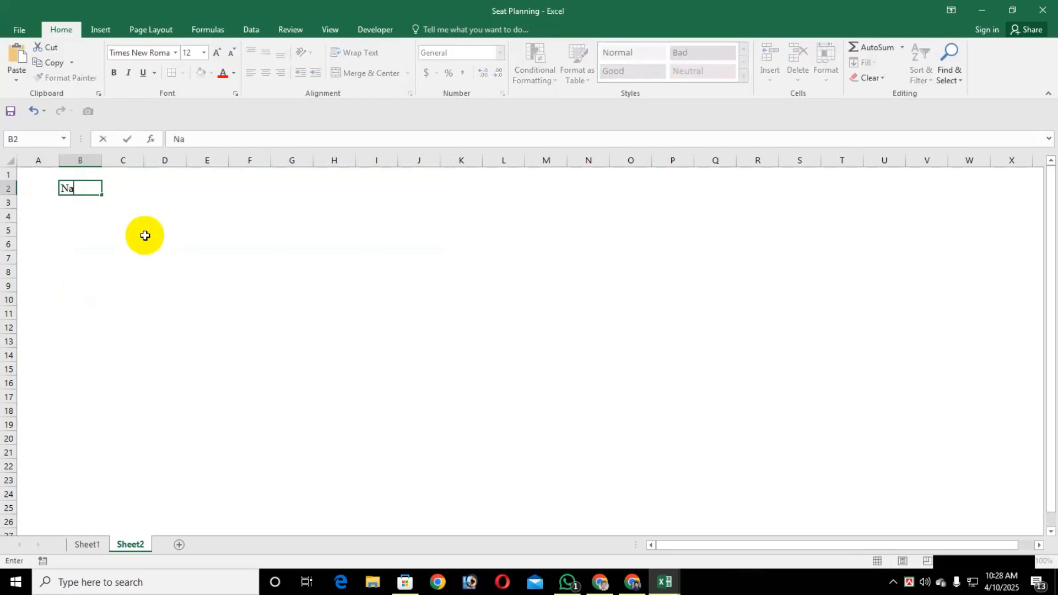
text(wab Habibuallah Model )
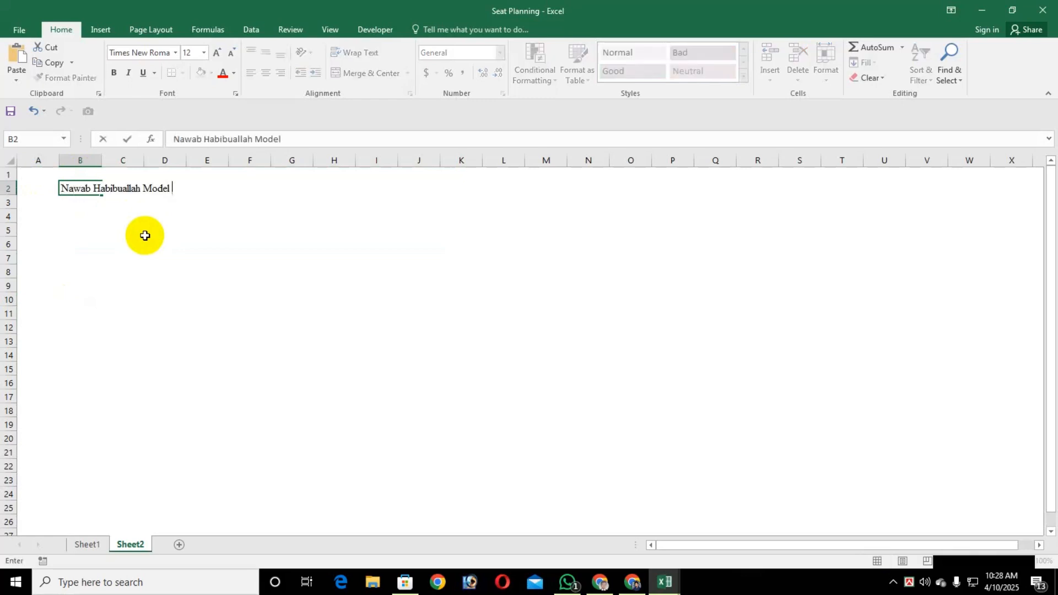
text(School & College)
key(Return)
Enter the school's location "Uttara, Dhaka" in cell B3
text(Ut)
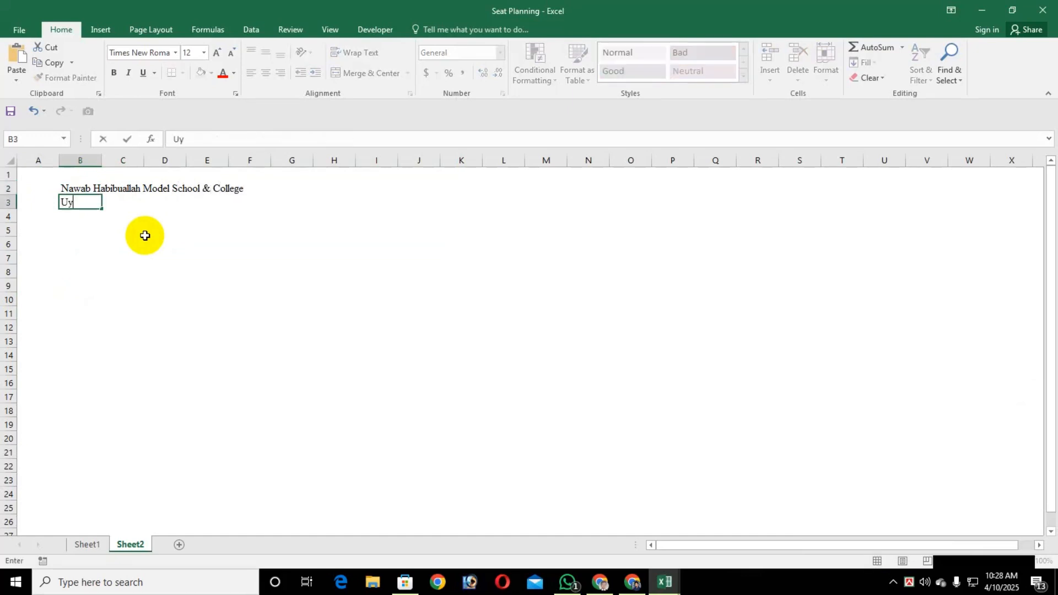
text(tara, Dhaka)
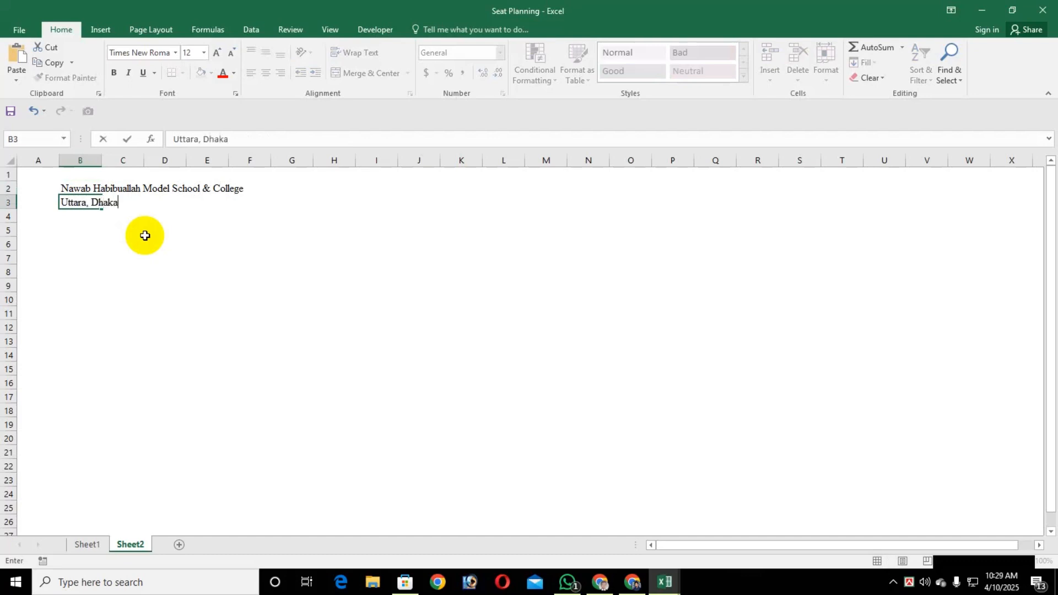
key(Return)
Enter the label "Total Students" in cell B4
text(T)
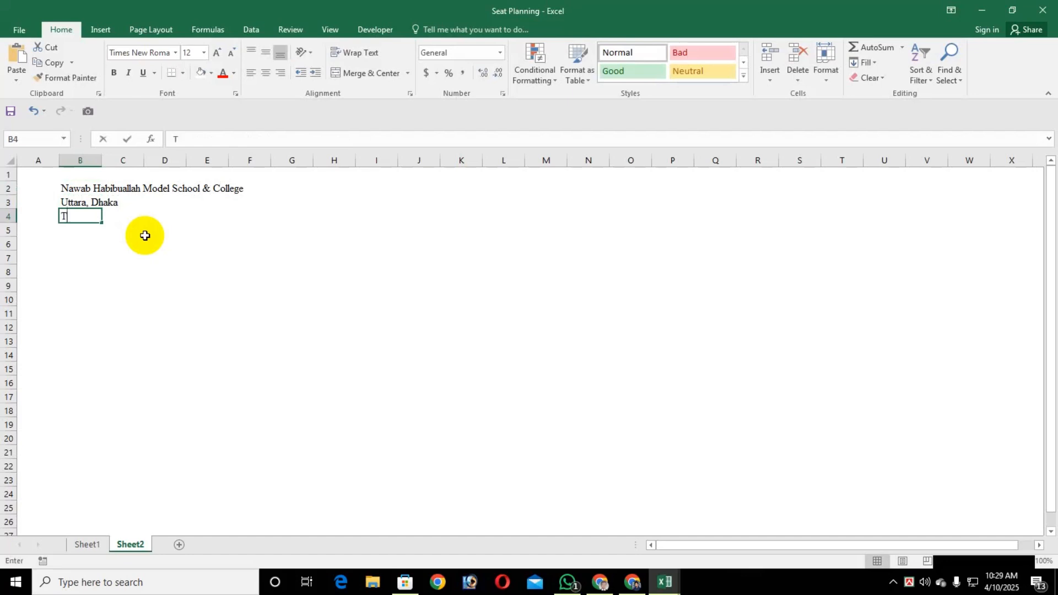
text(otal Sut)
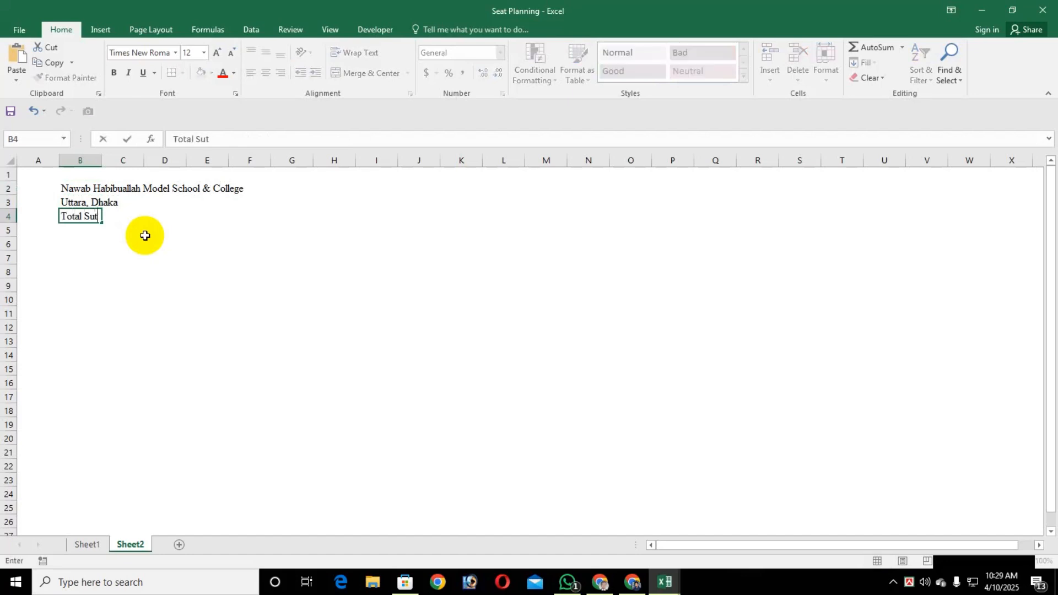
key(BackSpace)
key(BackSpace)
text(tudents)
key(Return)
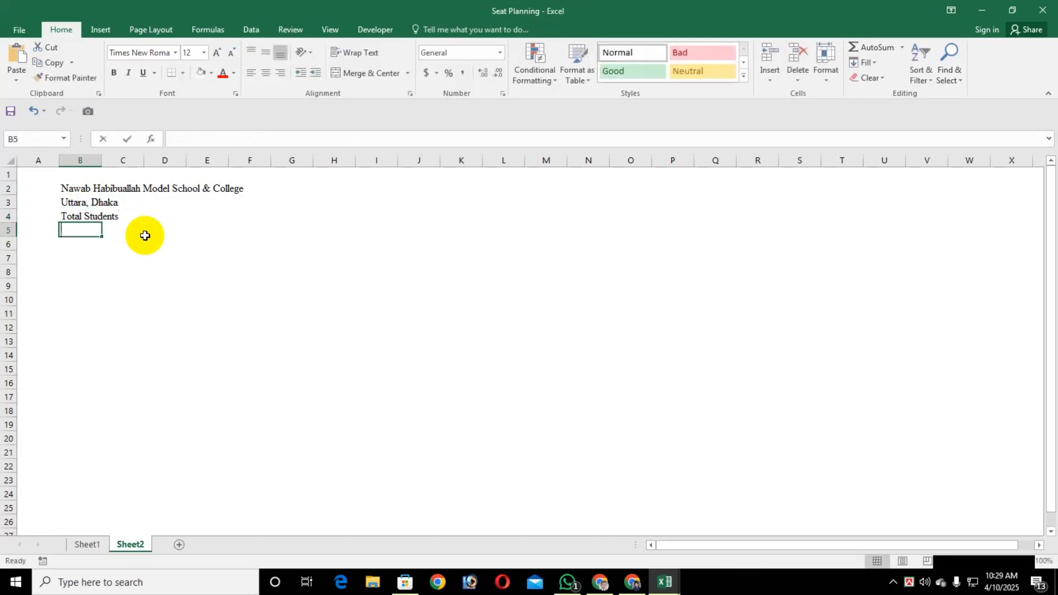
Enter the labels "Date", "Daily", "Subject" and "Sub. Code" in cells B5 to B8
text(Date)
key(Return)
text(Daily)
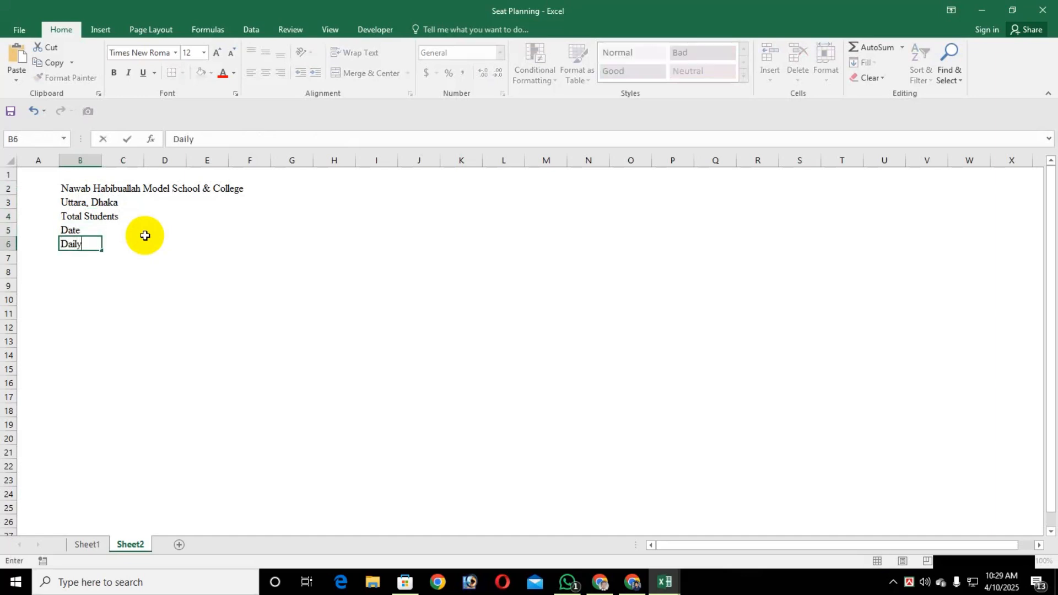
key(Return)
text(Subject)
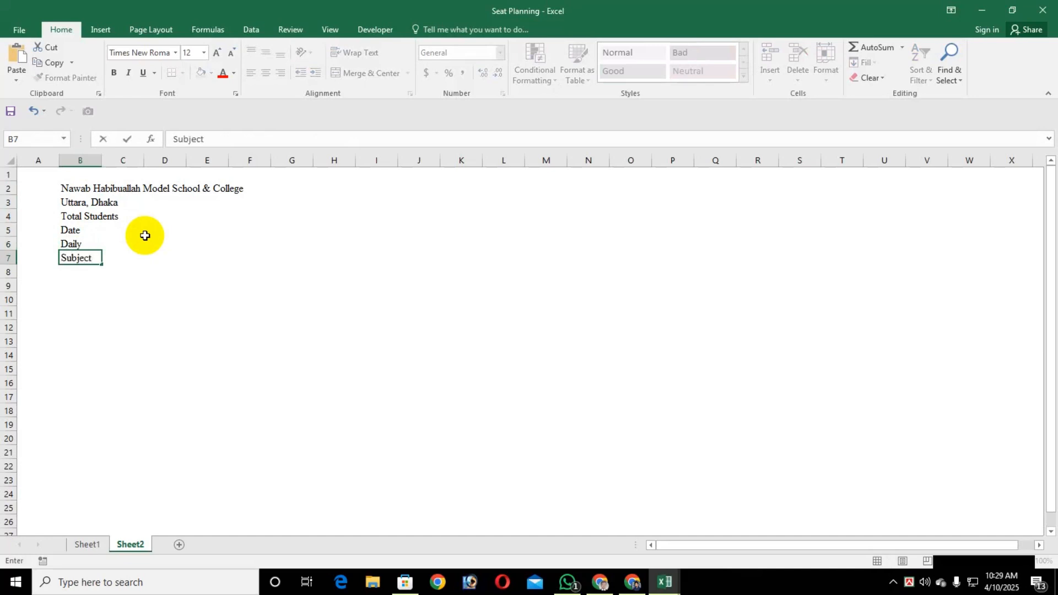
key(Return)
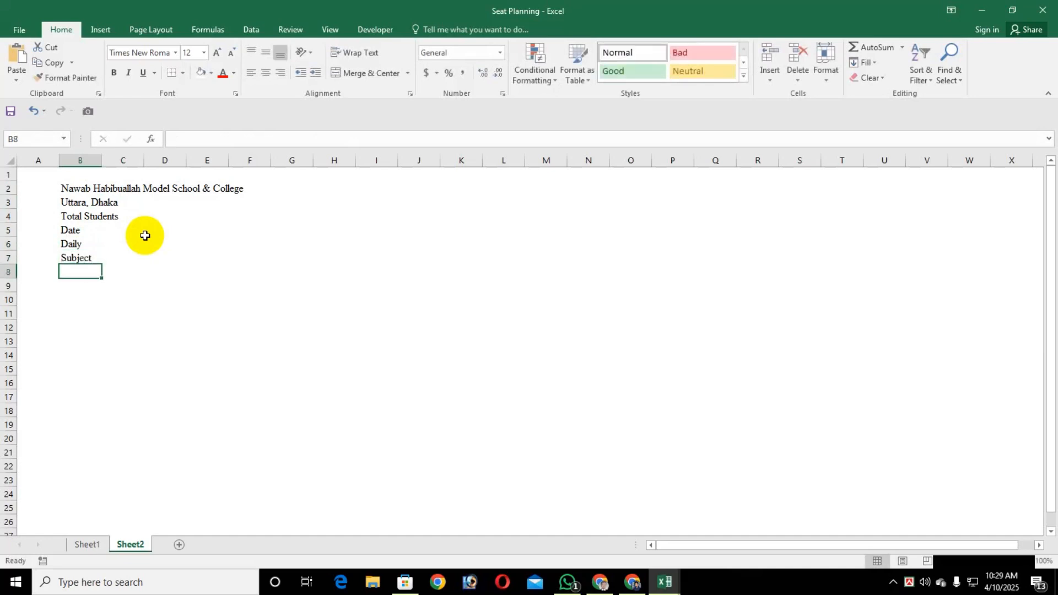
text(Sub)
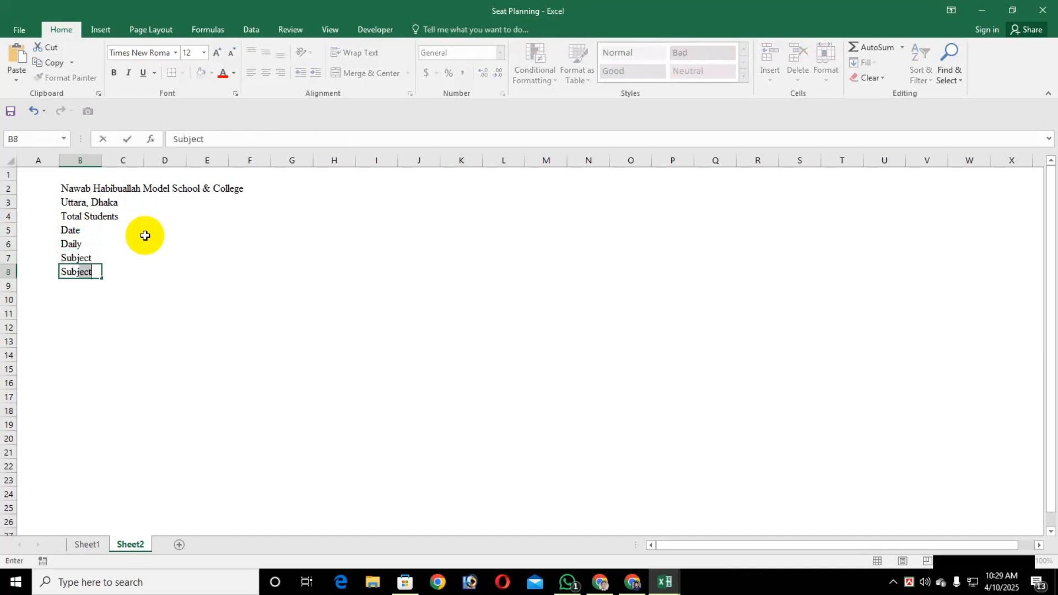
text(. Code)
key(Return)
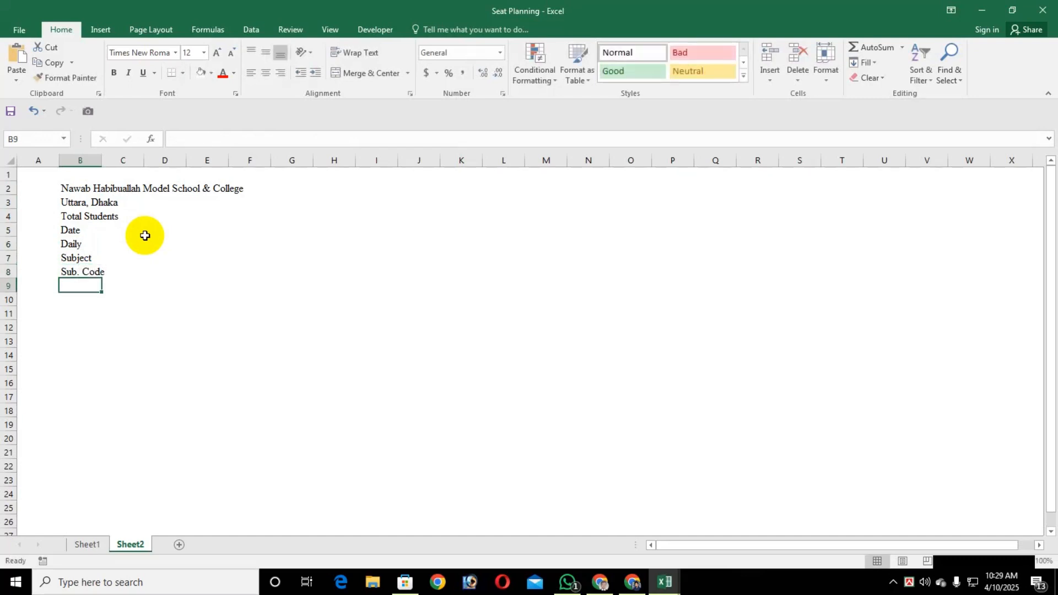
Enter the column headings "Sl.", "Class", "Name" and "Std Id No." in cells B9 to E9
text(S)
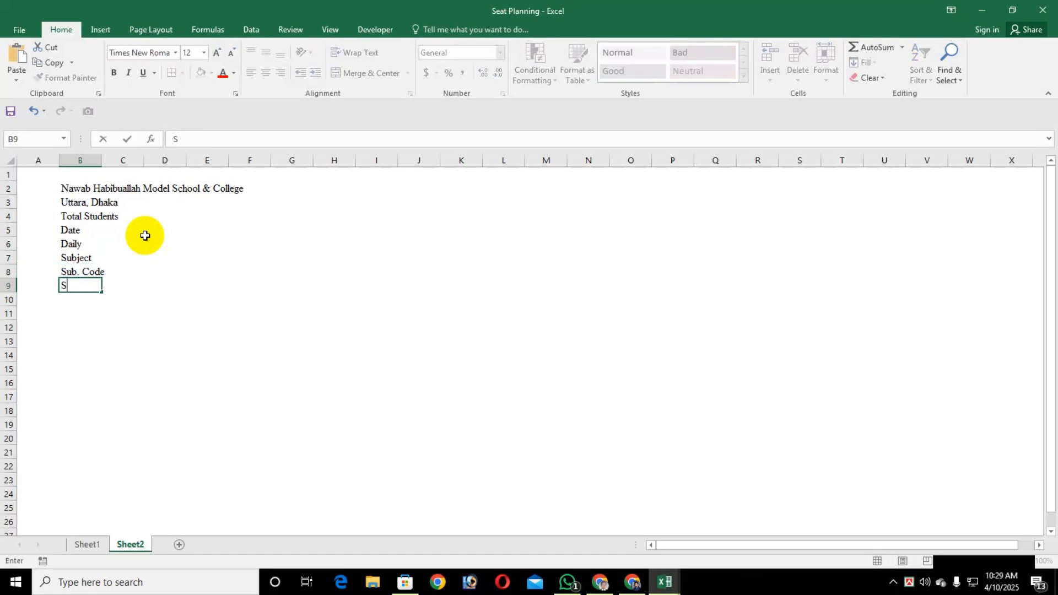
text(l.)
key(Tab)
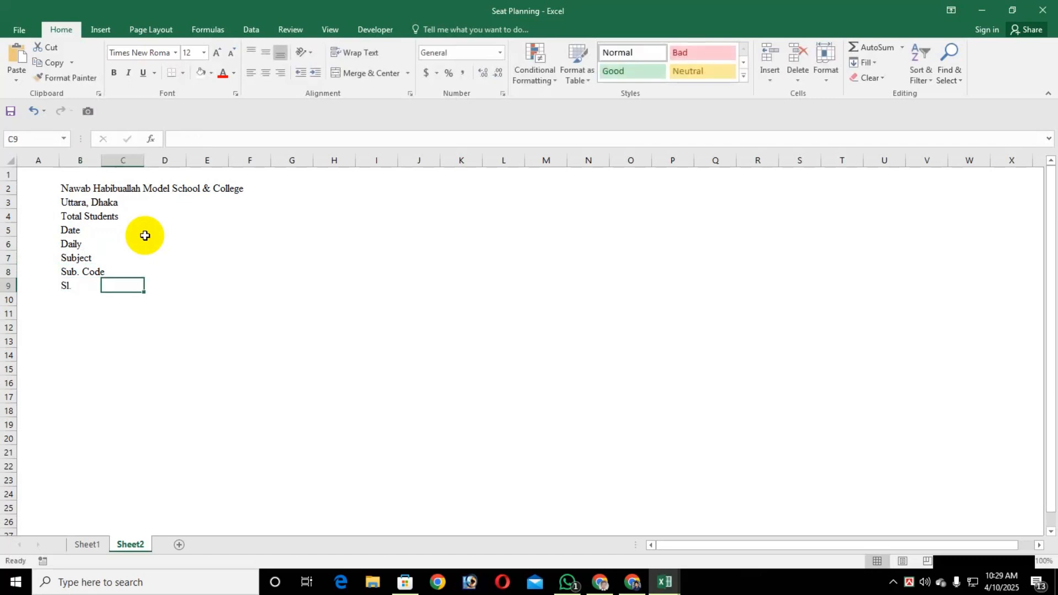
text(N)
key(BackSpace)
text(Class)
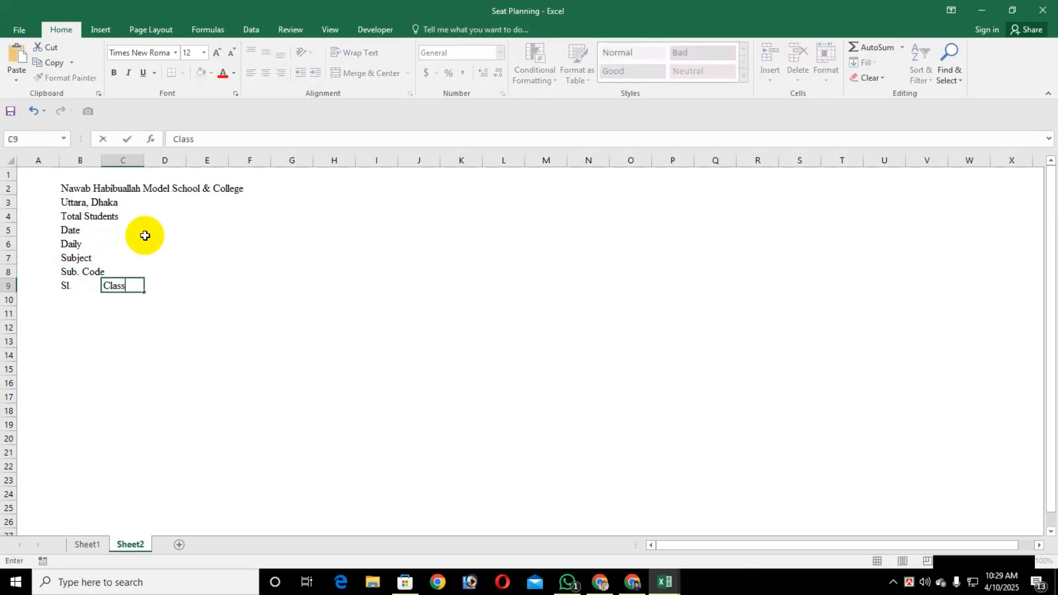
key(Tab)
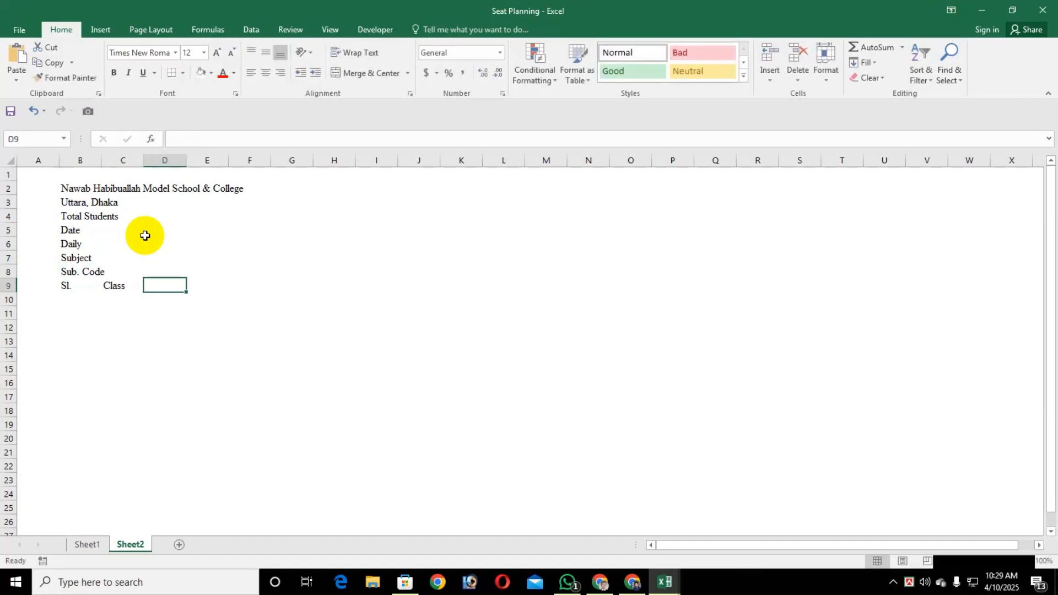
text(Name)
key(Tab)
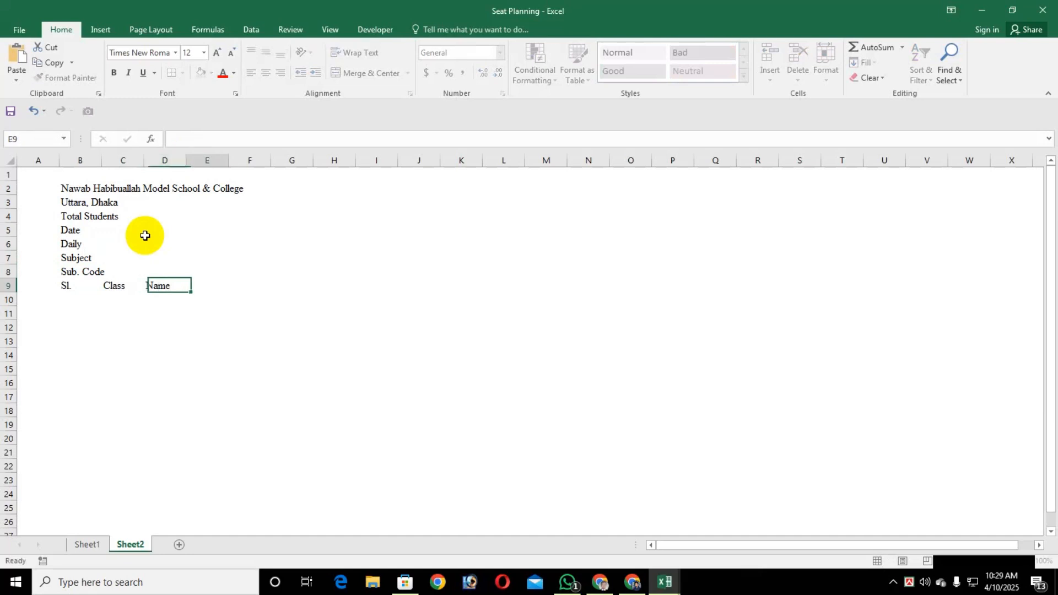
text(Std Id No.)
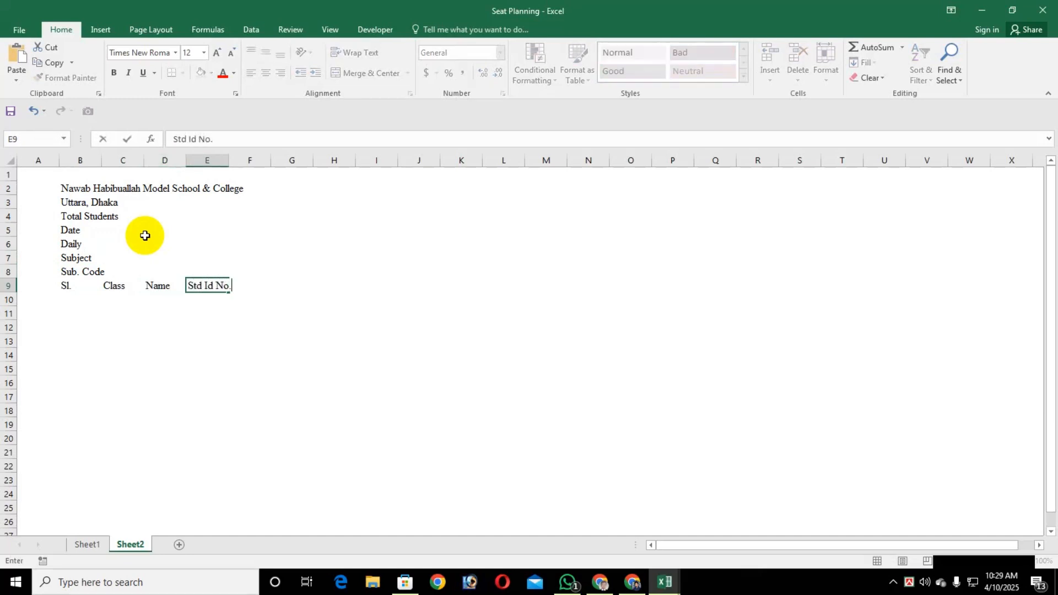
key(Return)
Paste the copied list of student classes, names and ID numbers starting at cell C10
key(Up)
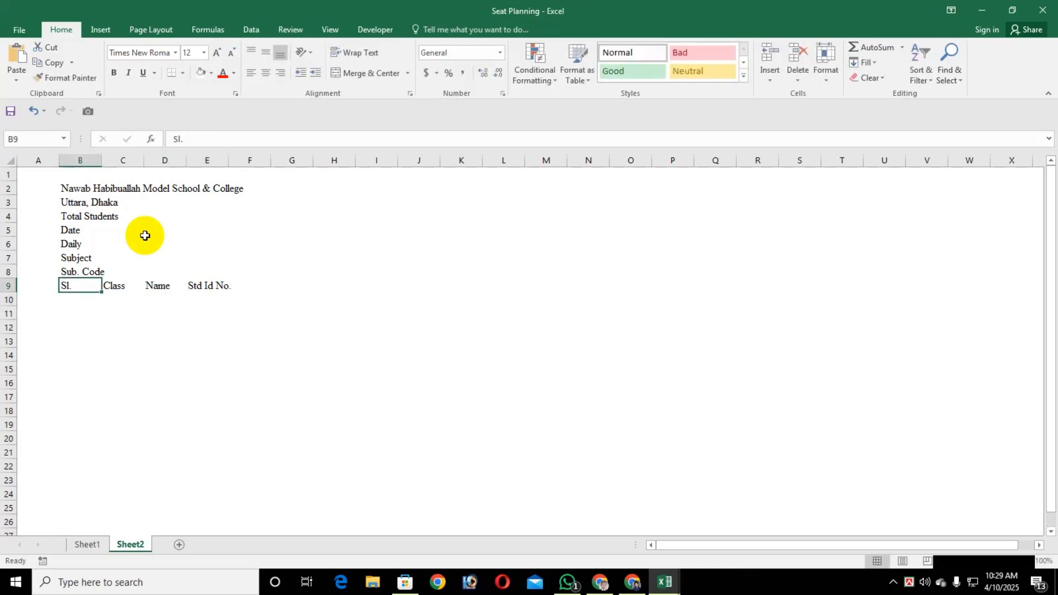
key(Right)
key(Right)
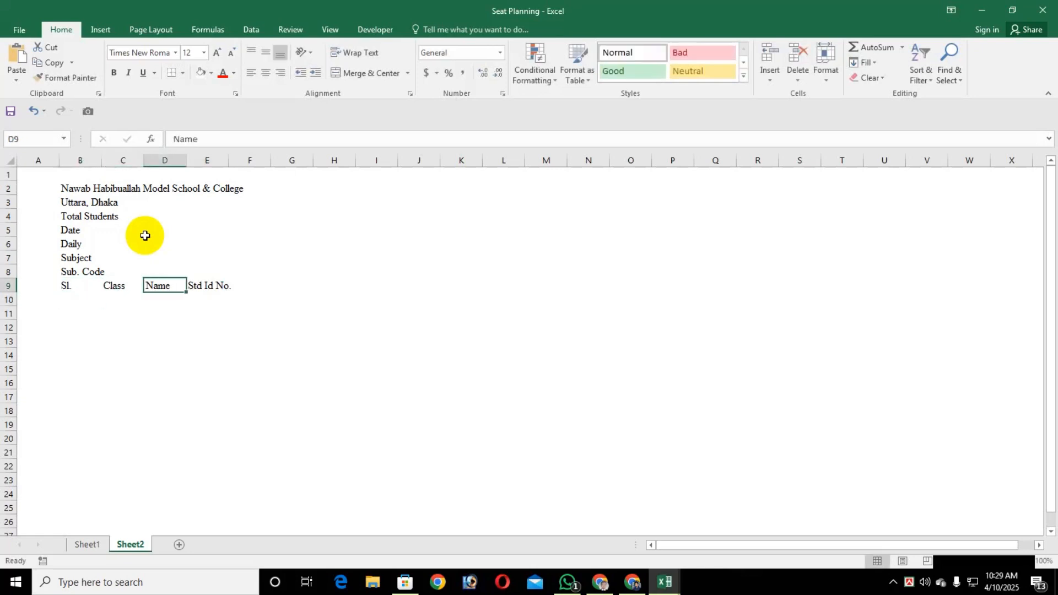
key(Down)
key(Left)
key(ctrl+v)
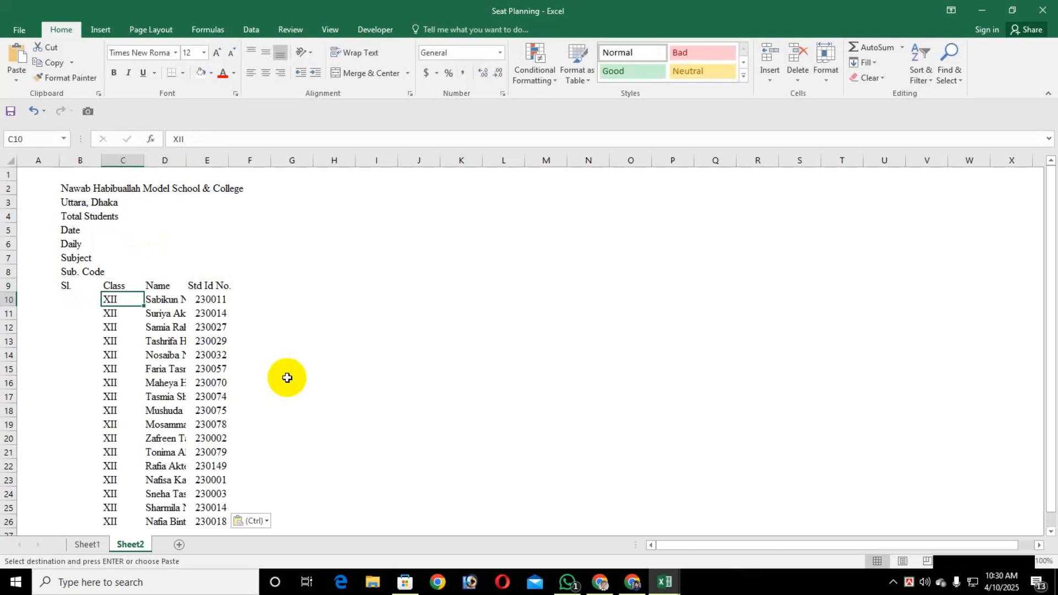
Start the serial numbers with 1 in cell B10 and the formula =B10+1 in cell B11
click(62, 299)
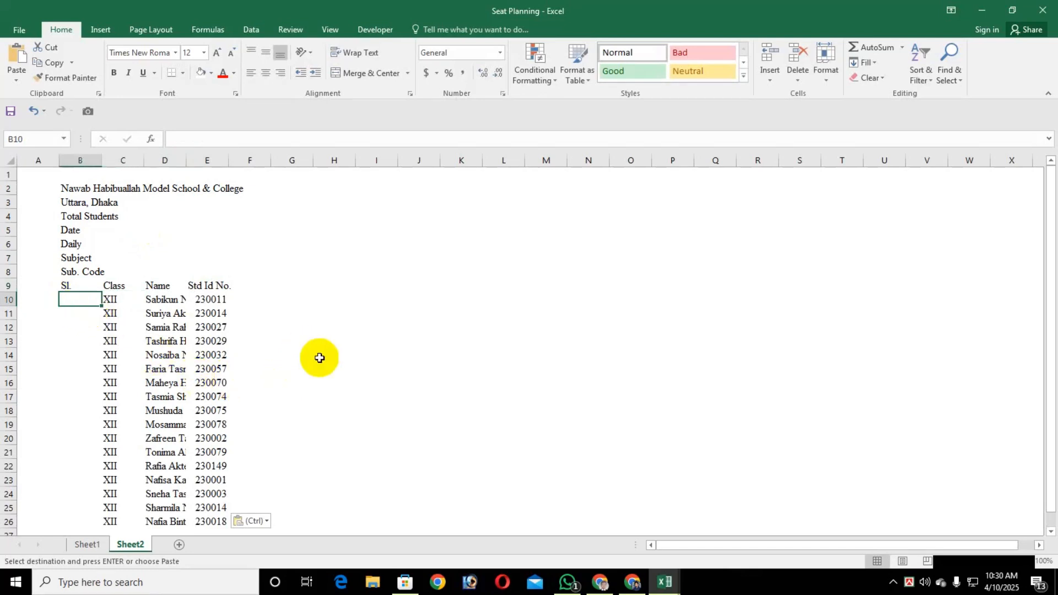
text(1)
key(Return)
text(=)
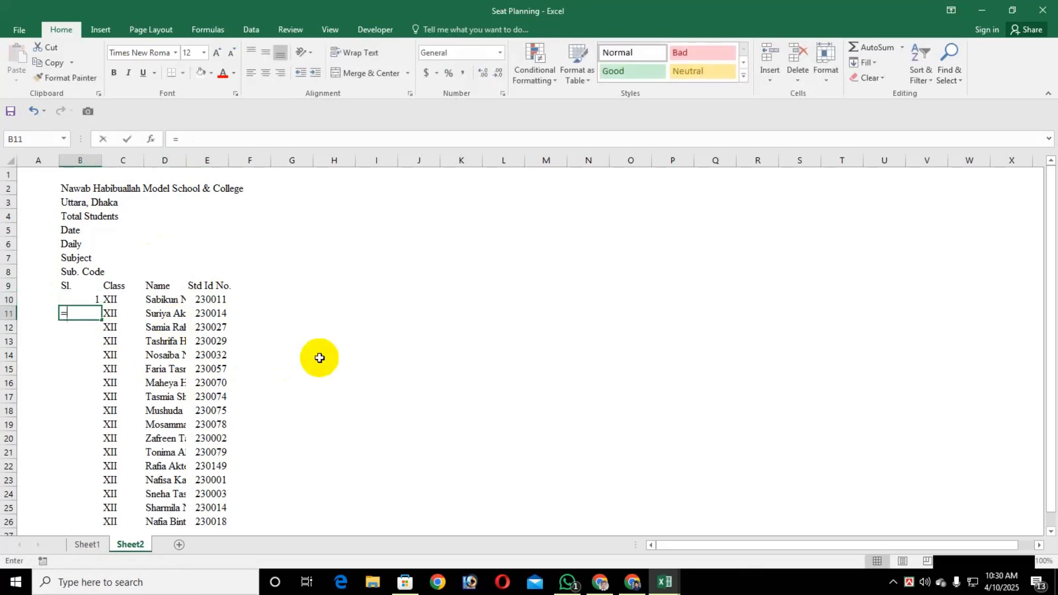
key(Up)
text(+1)
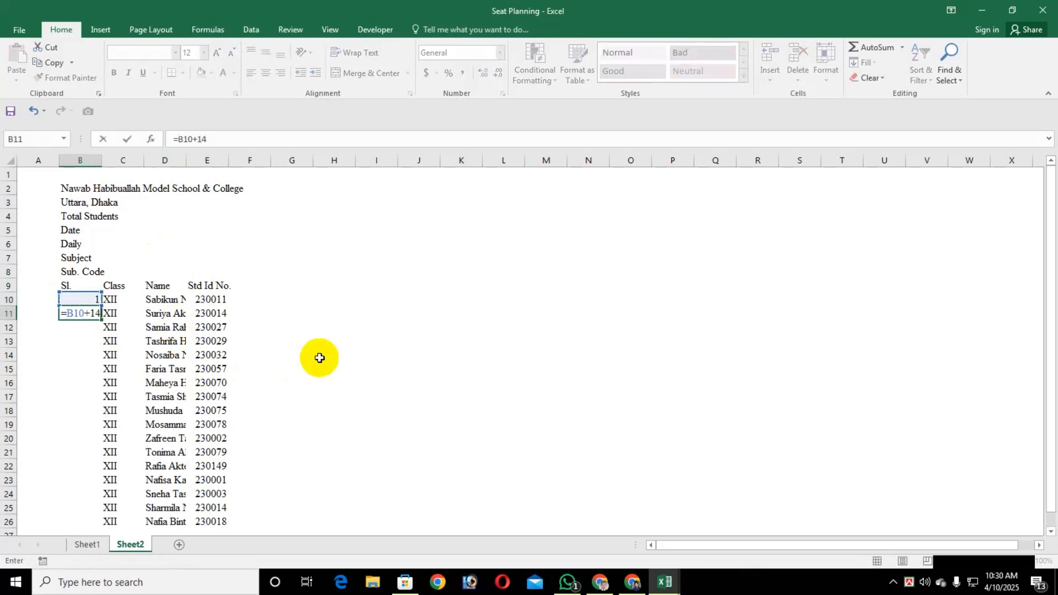
key(Return)
key(Up)
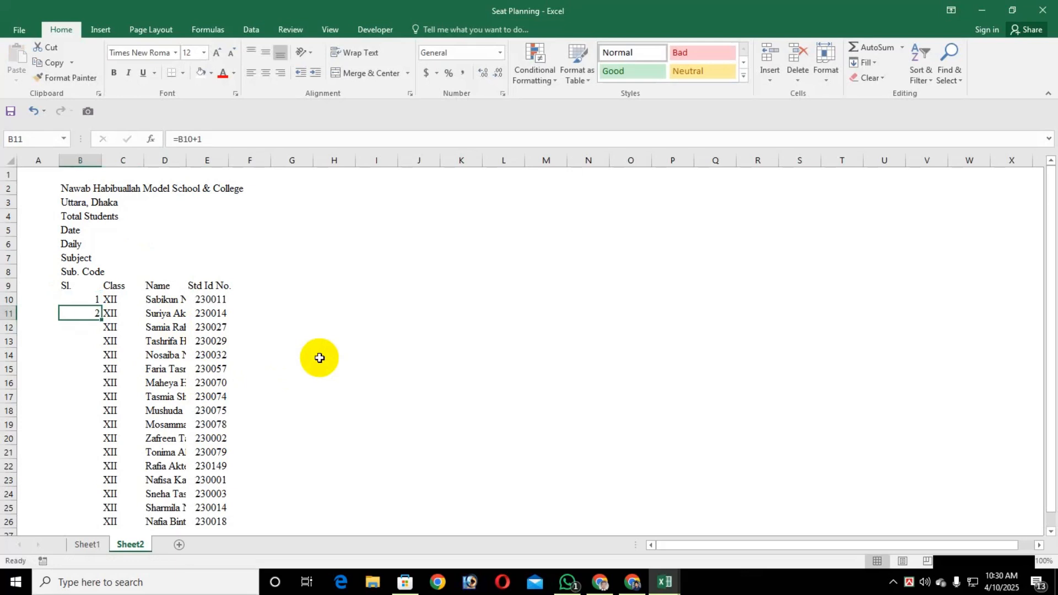
Fill the serial number formula from cell B11 down to B26 beside the student list
scroll(91, 450, down, 2)
shift+click(88, 441)
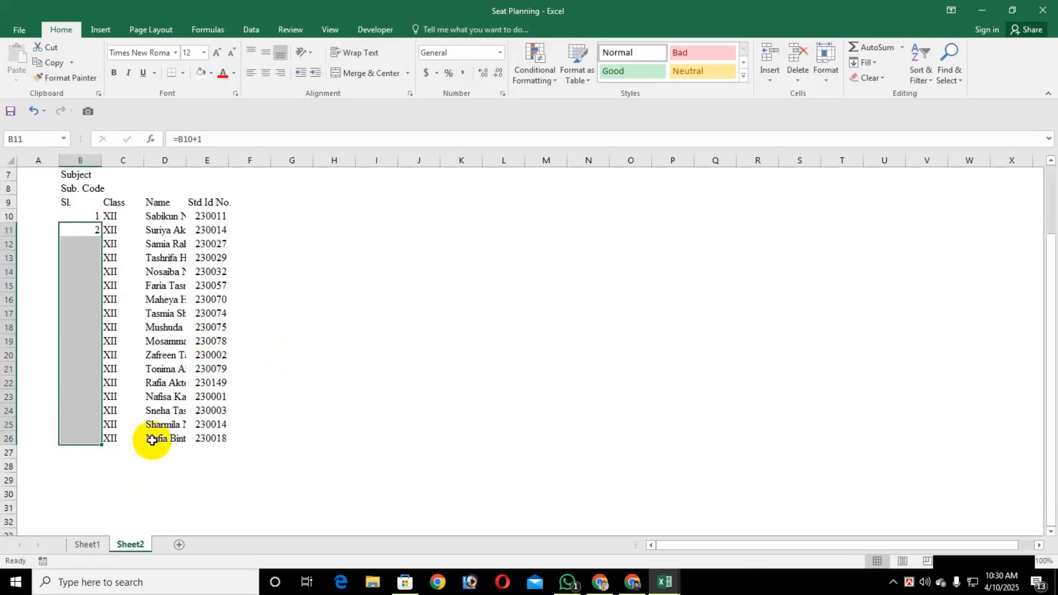
key(ctrl+d)
scroll(195, 404, up, 2)
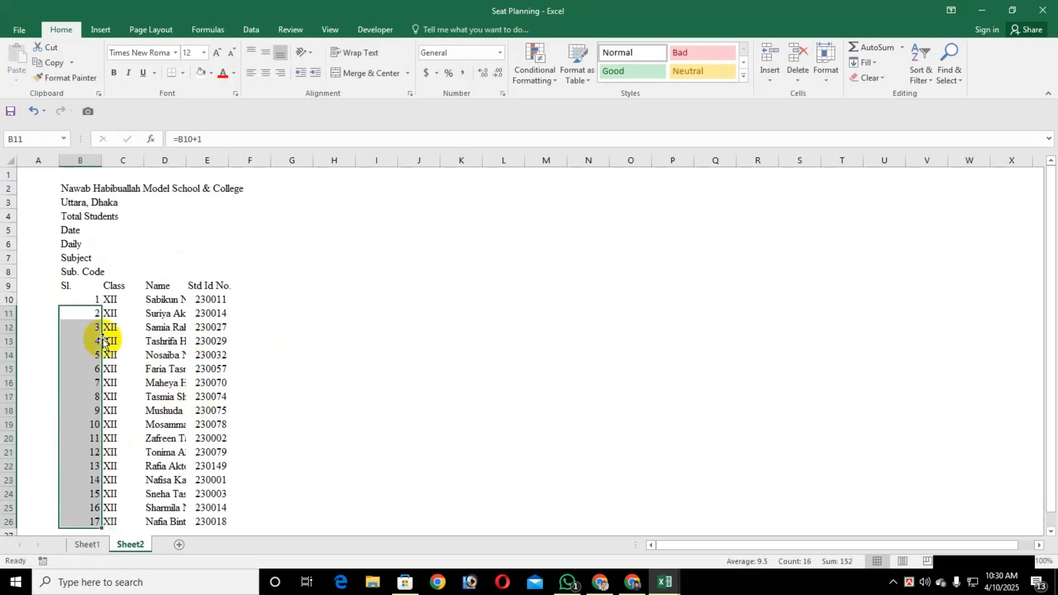
click(67, 285)
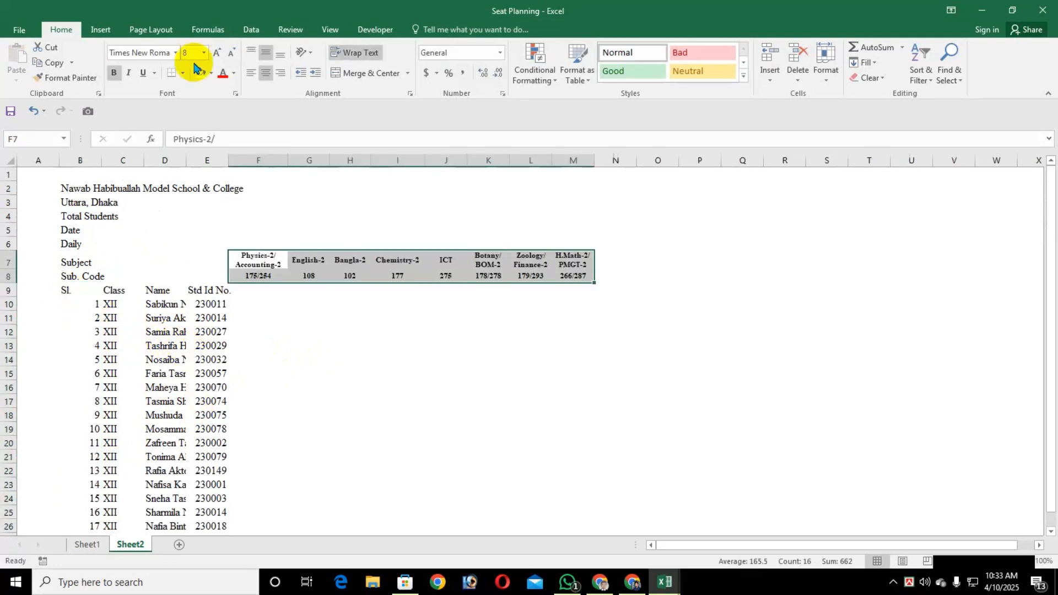
Enter the current date, 4/10/2025, in cell F5 above the first subject
click(260, 228)
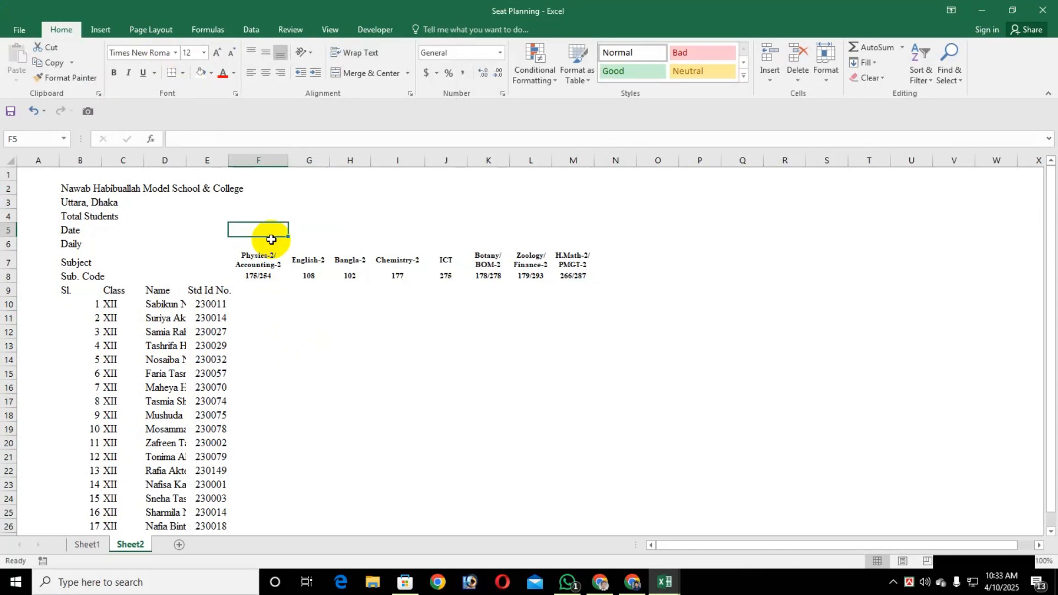
key(ctrl+semicolon)
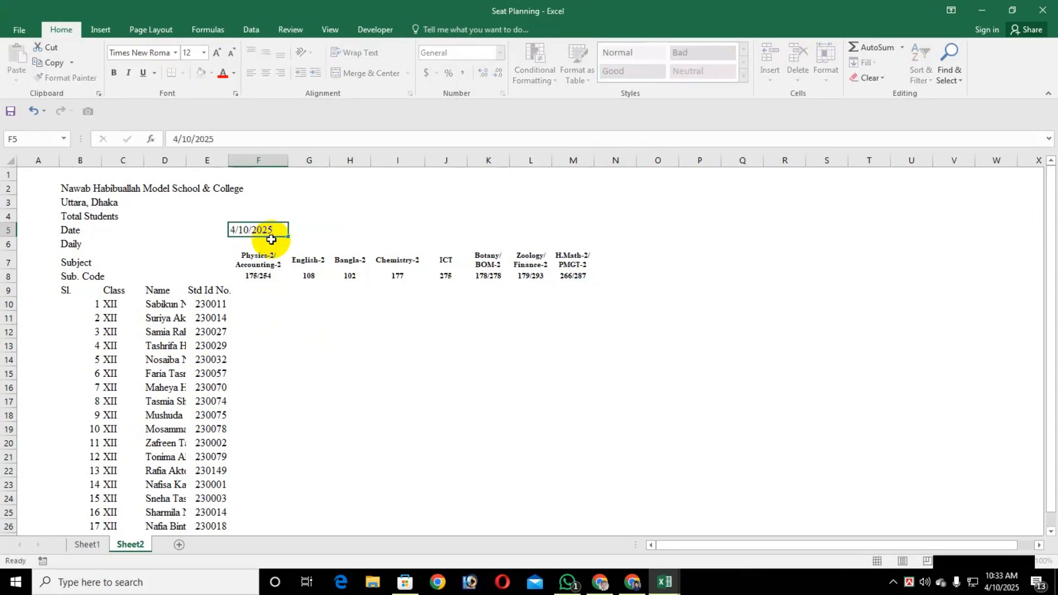
key(Return)
key(Up)
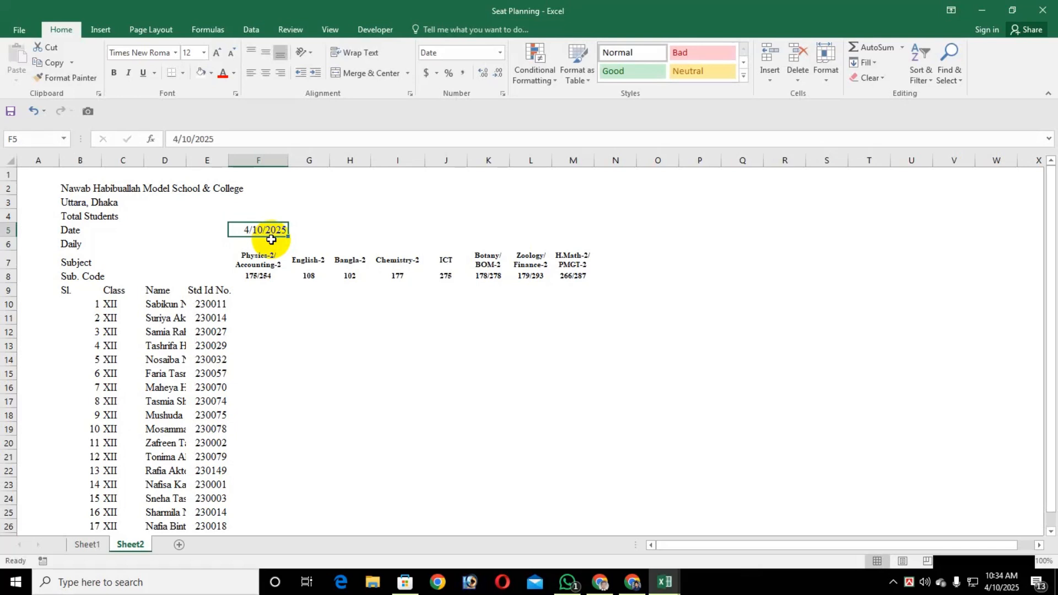
Format the date in cell F5 with the 14-Mar-12 date type
right_click(271, 239)
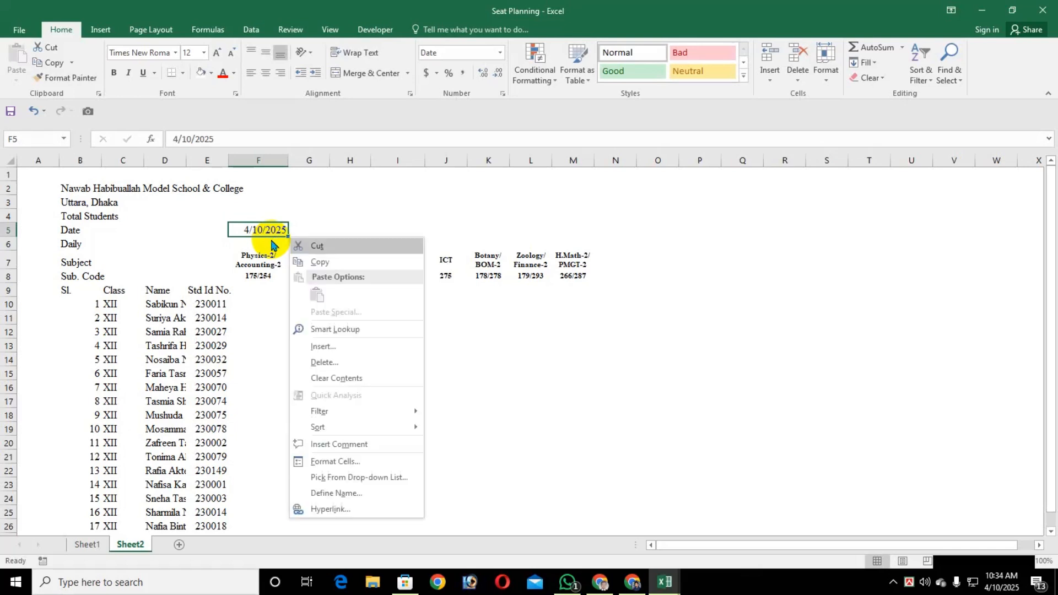
click(351, 468)
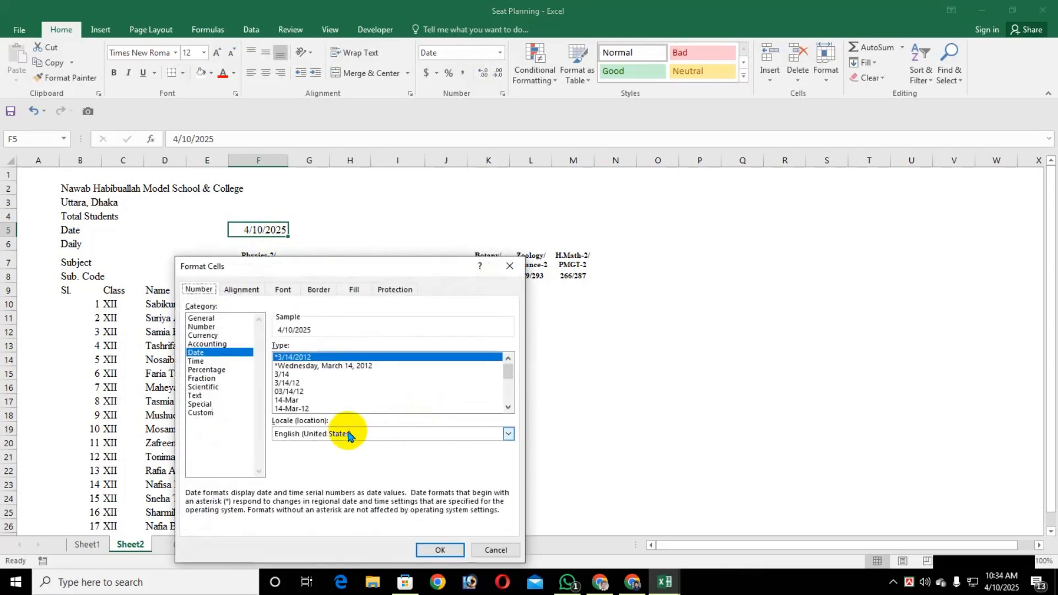
click(293, 408)
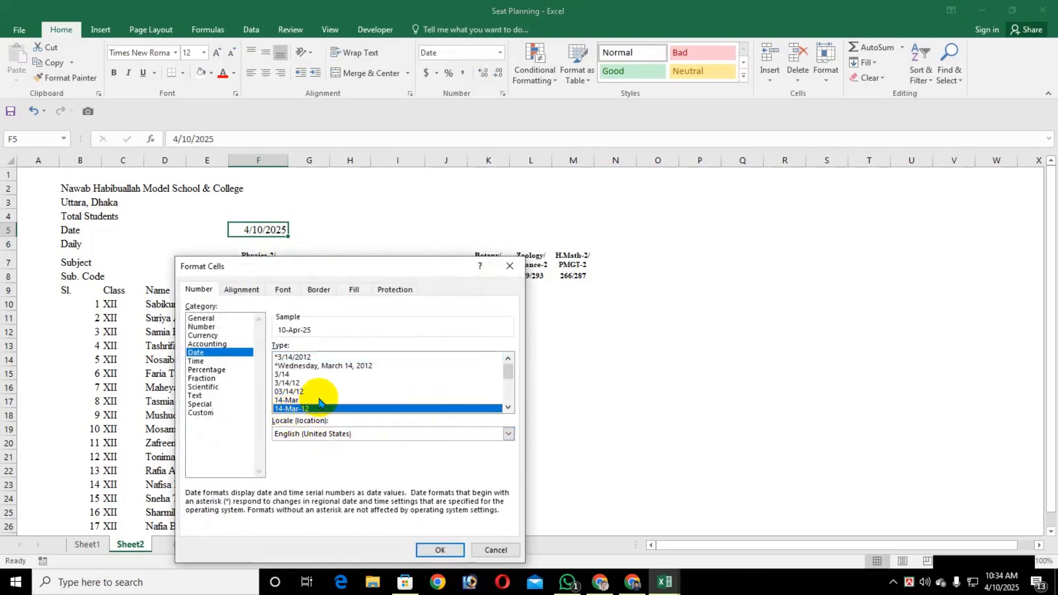
scroll(320, 401, down, 1)
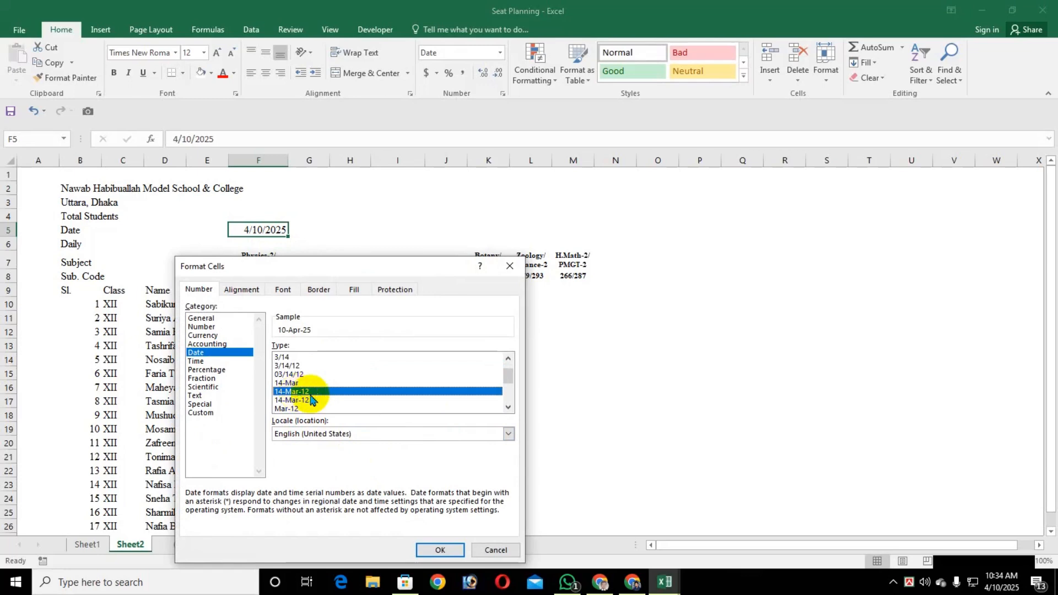
click(440, 550)
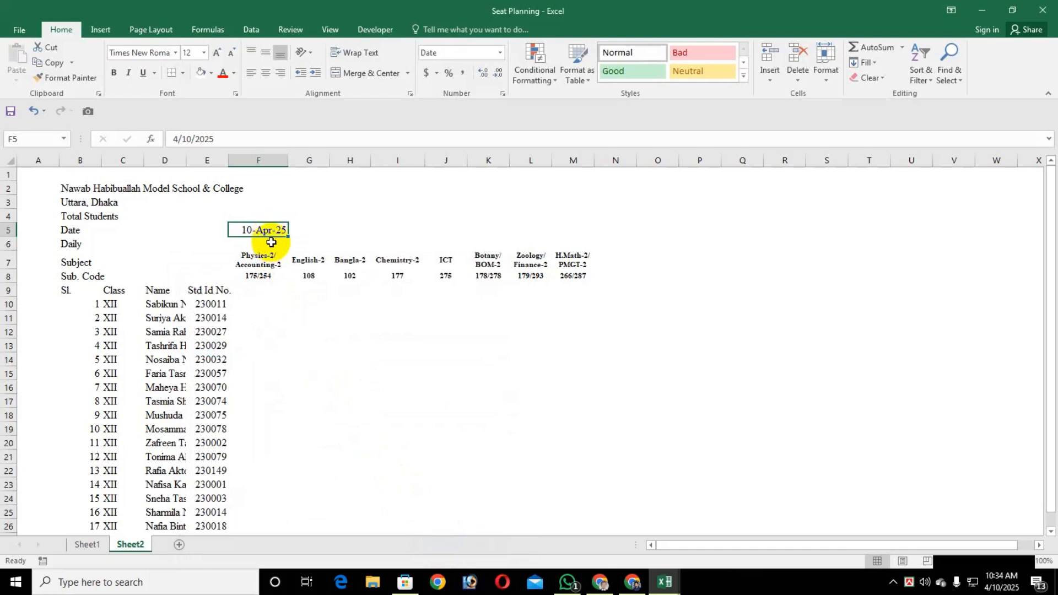
Format the range F5:M8 in bold at font size 8, centred both vertically and horizontally
shift+click(581, 280)
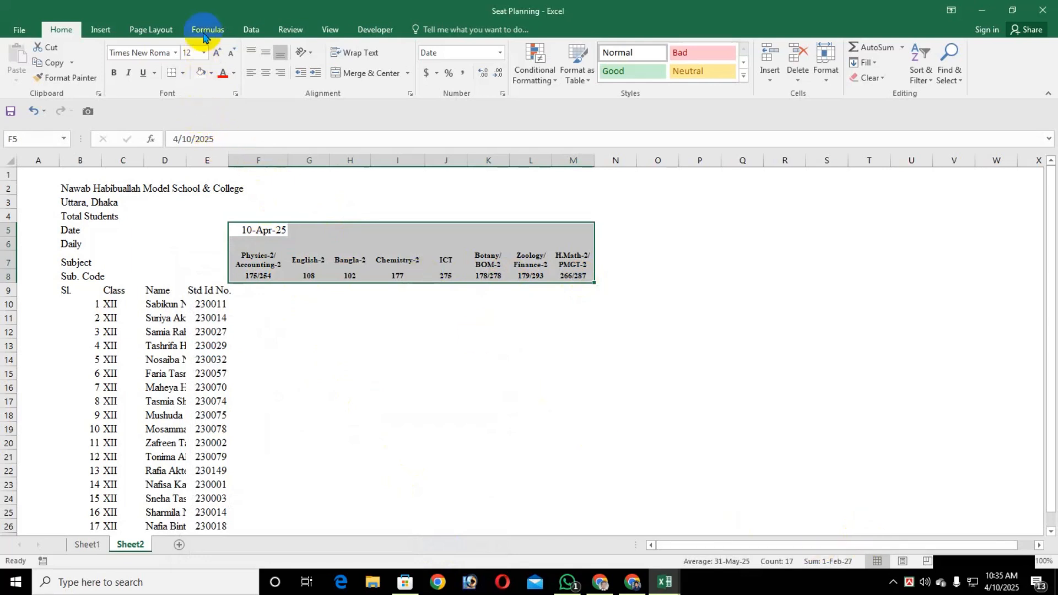
click(197, 52)
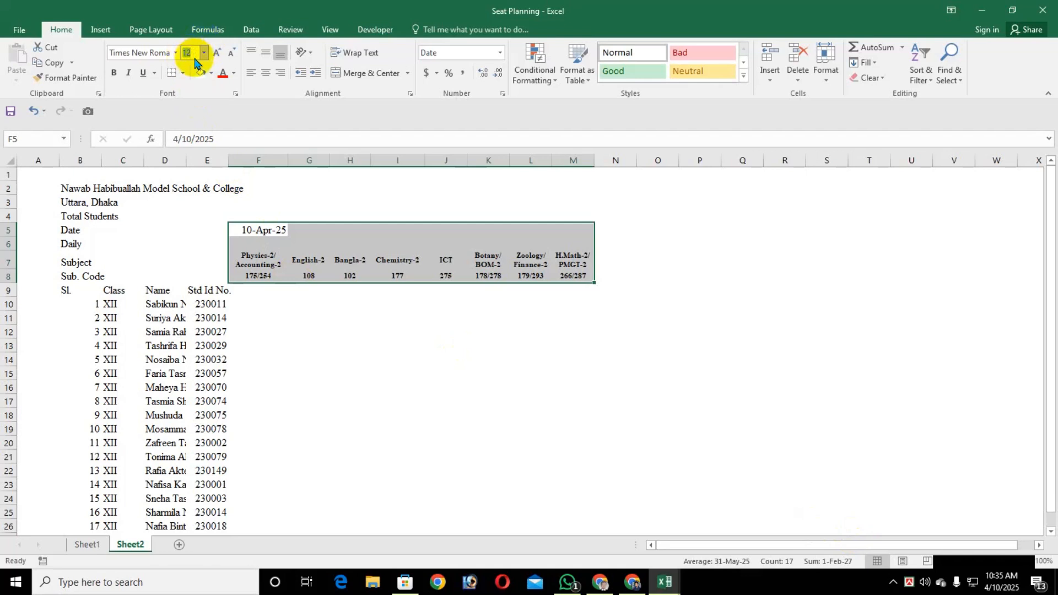
text(8)
key(Return)
key(ctrl+b)
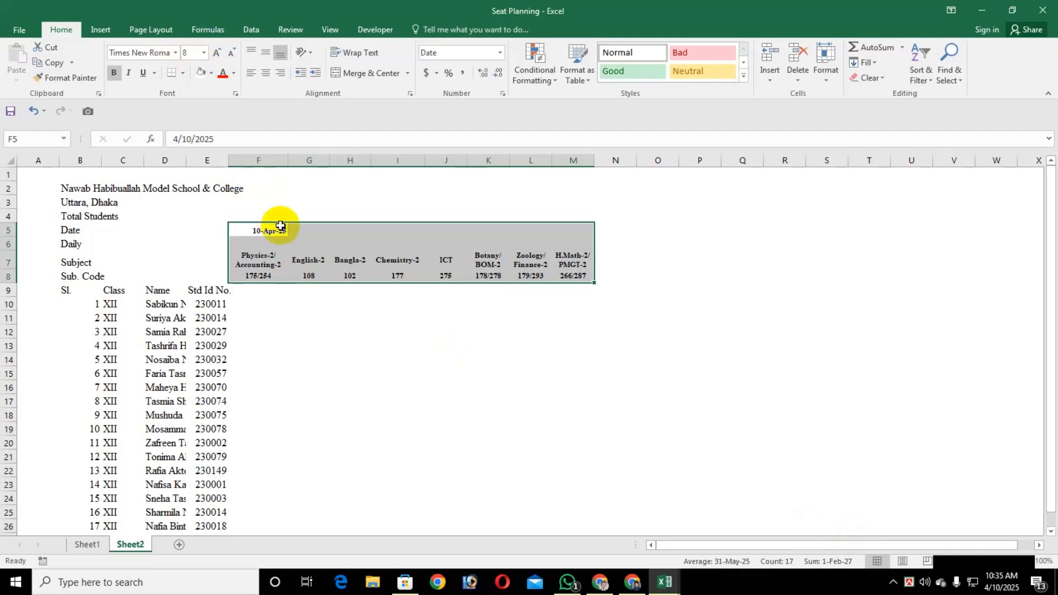
click(268, 52)
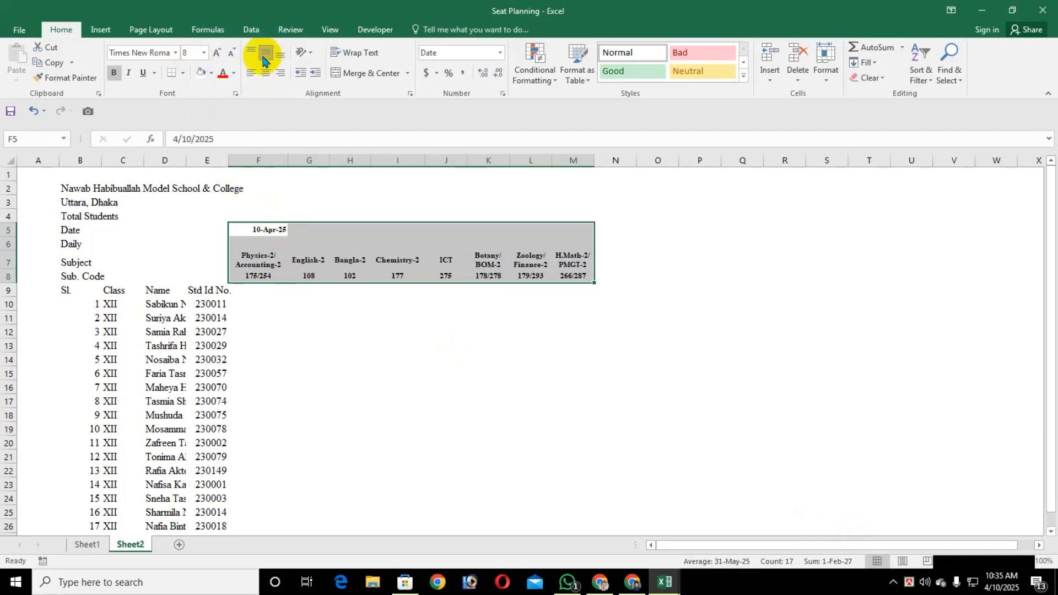
click(265, 73)
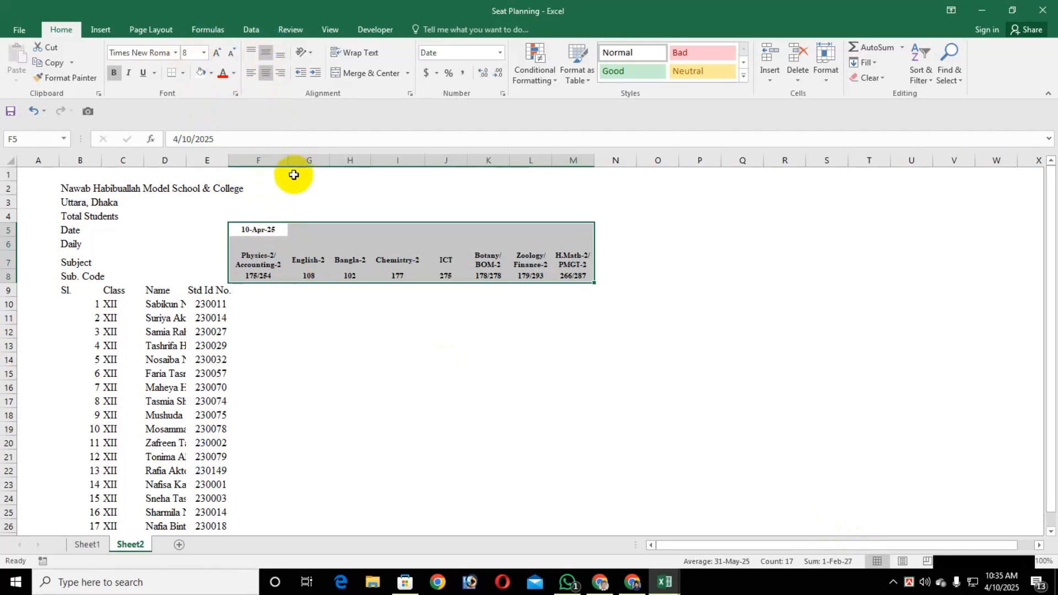
Enter the formula =F5+1 in cell G5 for the next exam date
click(323, 232)
text(=)
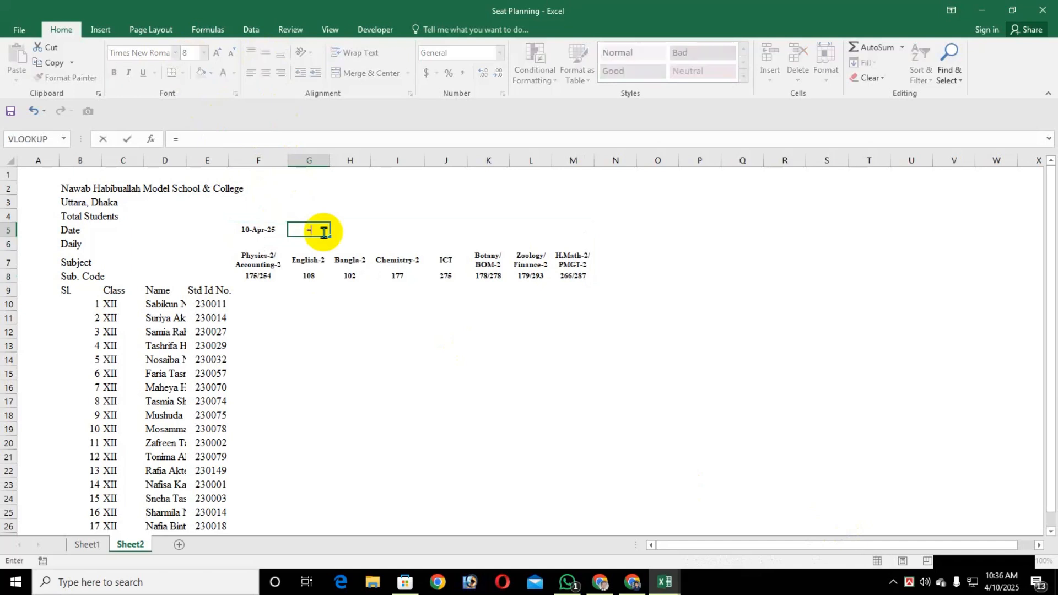
text(F5+1)
key(Return)
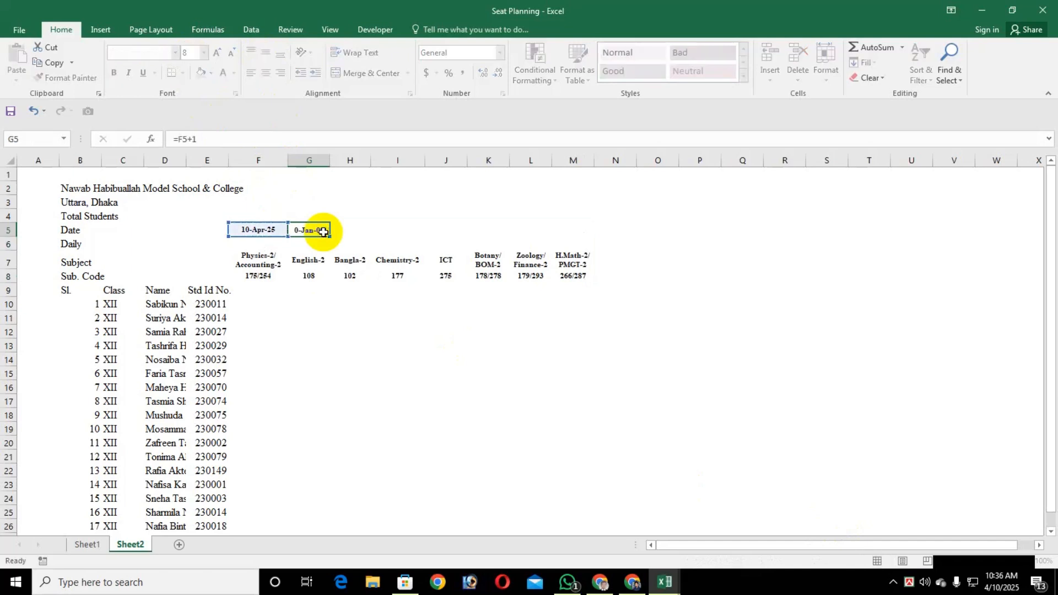
Fill the date formula from cell G5 across to M5 and review the formula in G5
key(Up)
key(shift+Right)
key(shift+Right)
key(shift+Right)
key(shift+Right)
key(shift+Right)
key(shift+Right)
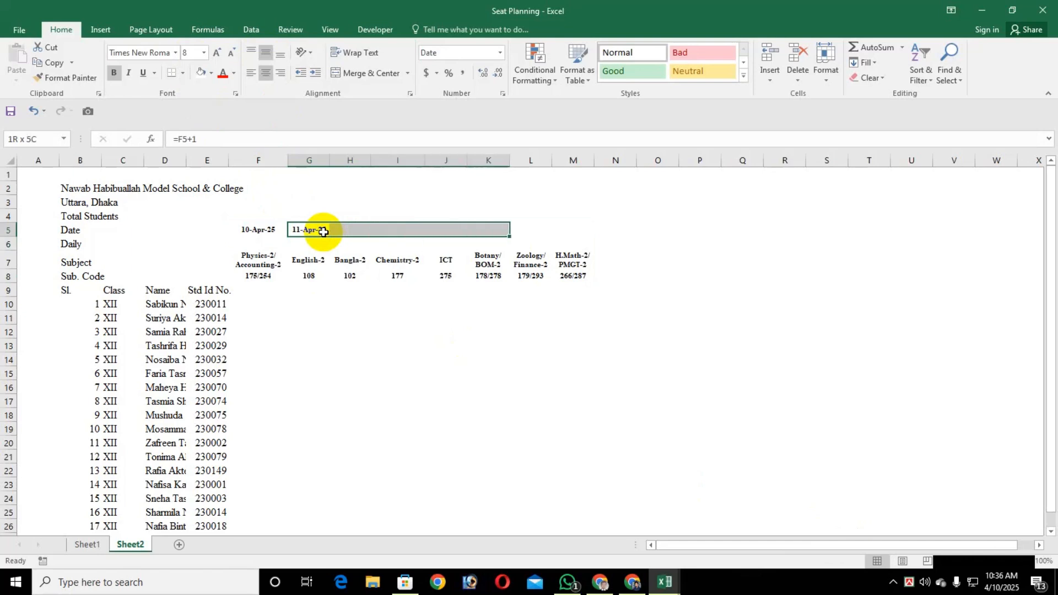
key(ctrl+r)
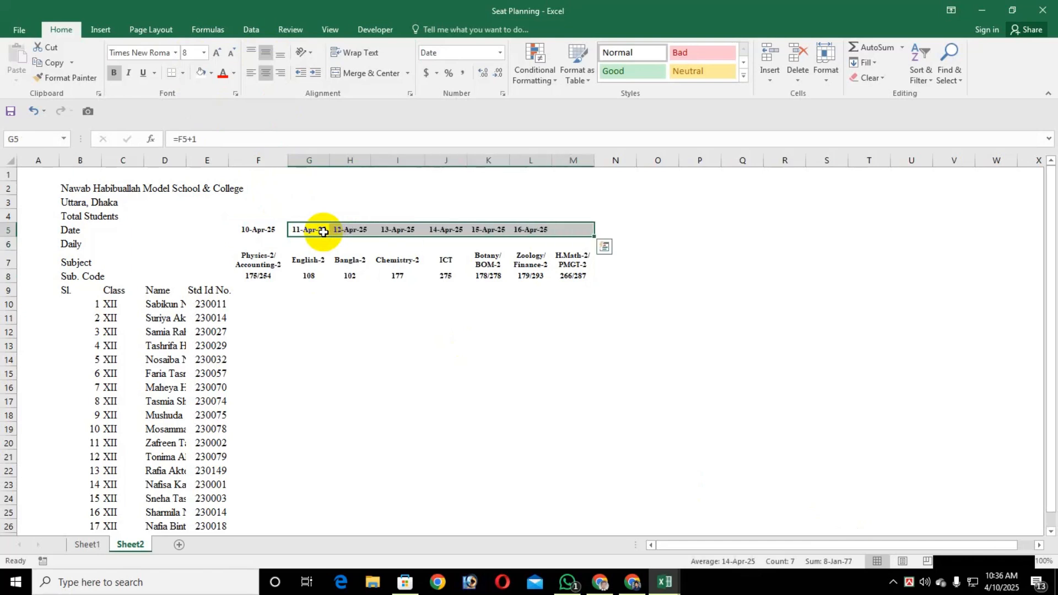
click(351, 314)
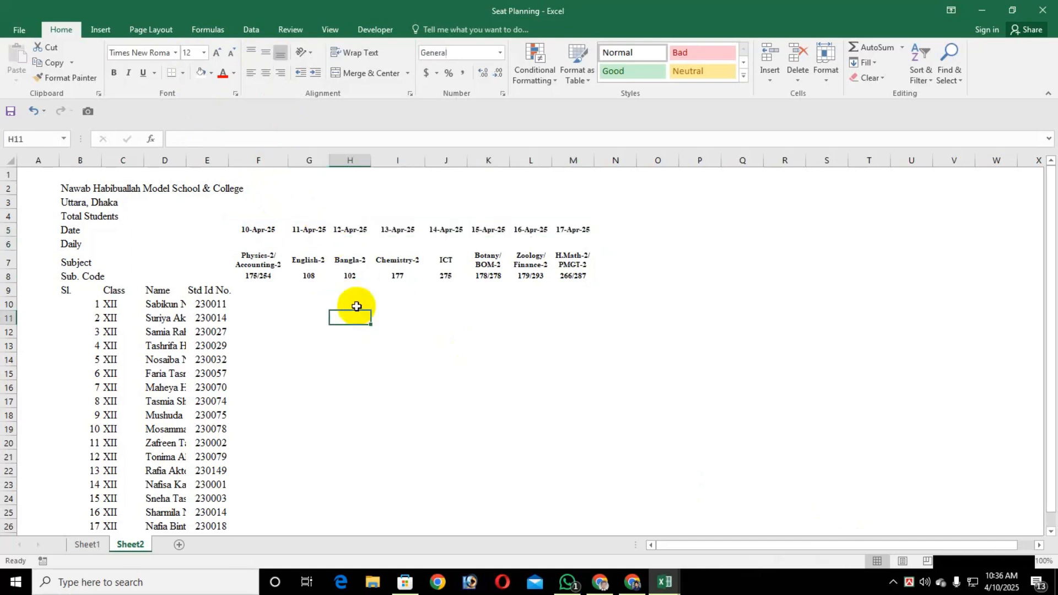
click(308, 231)
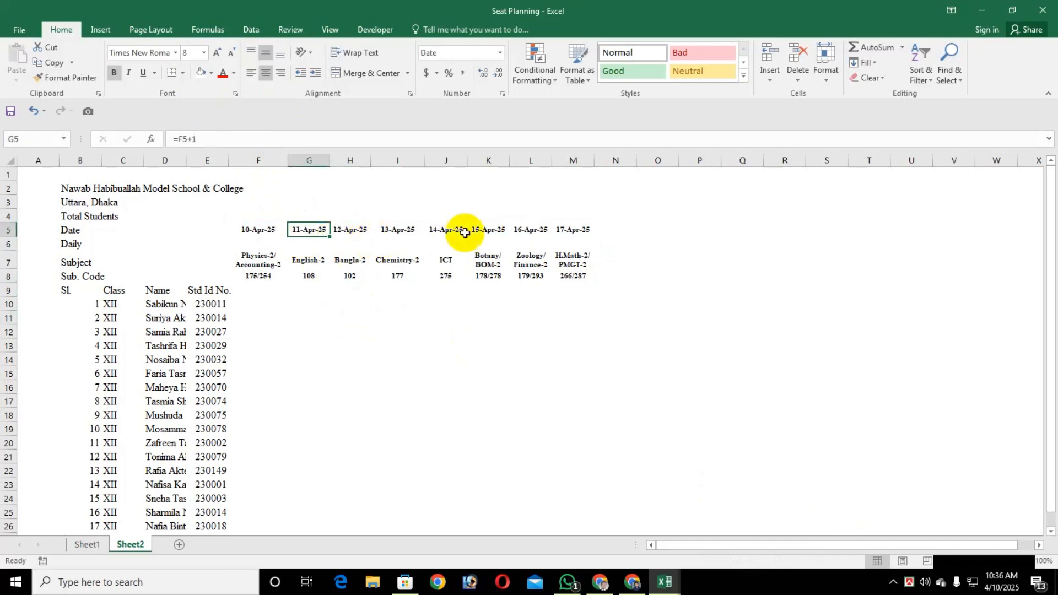
key(F2)
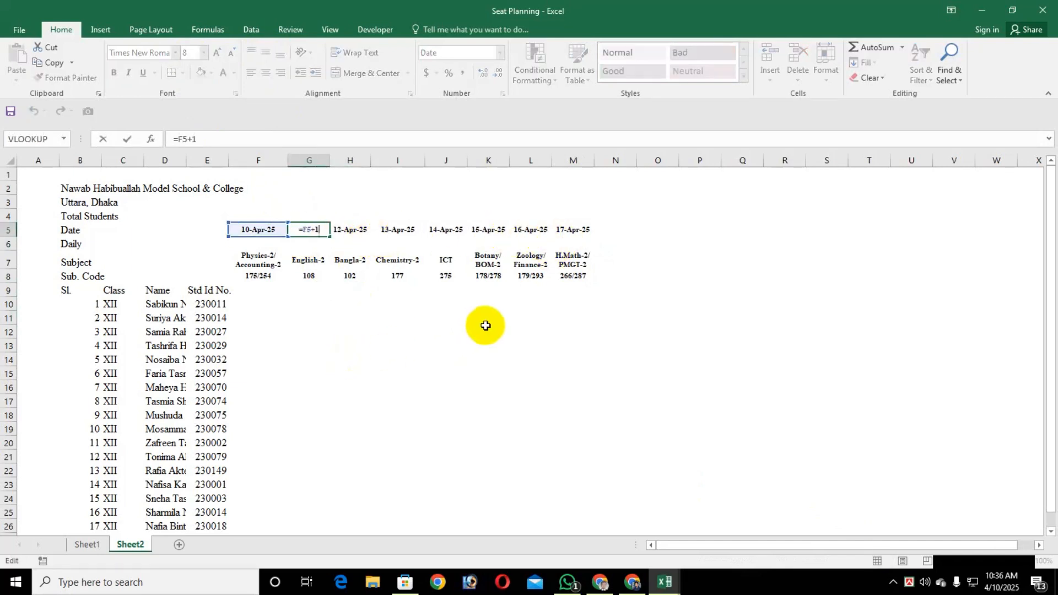
key(Tab)
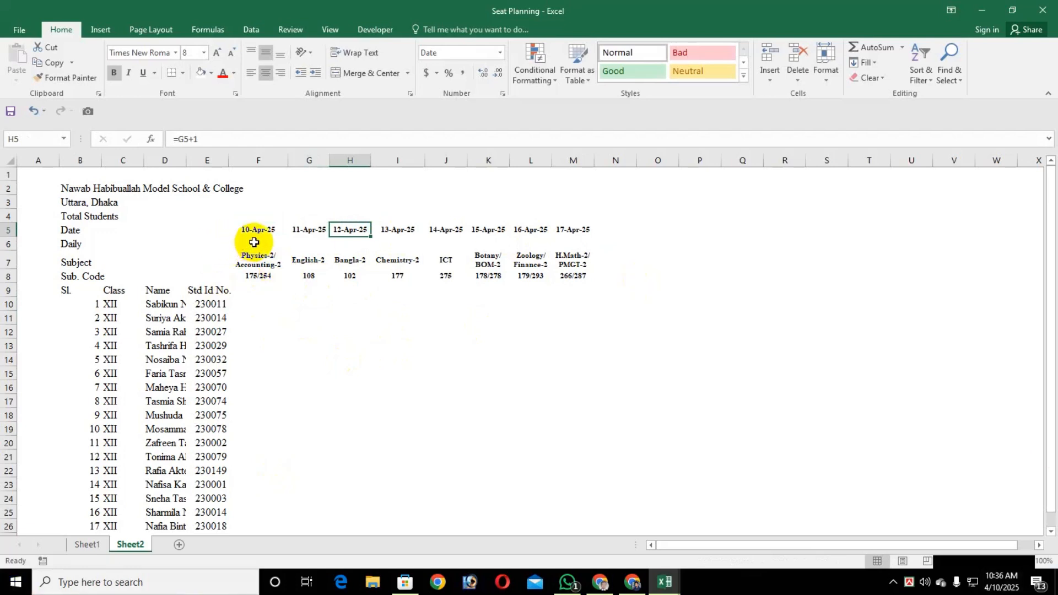
click(302, 230)
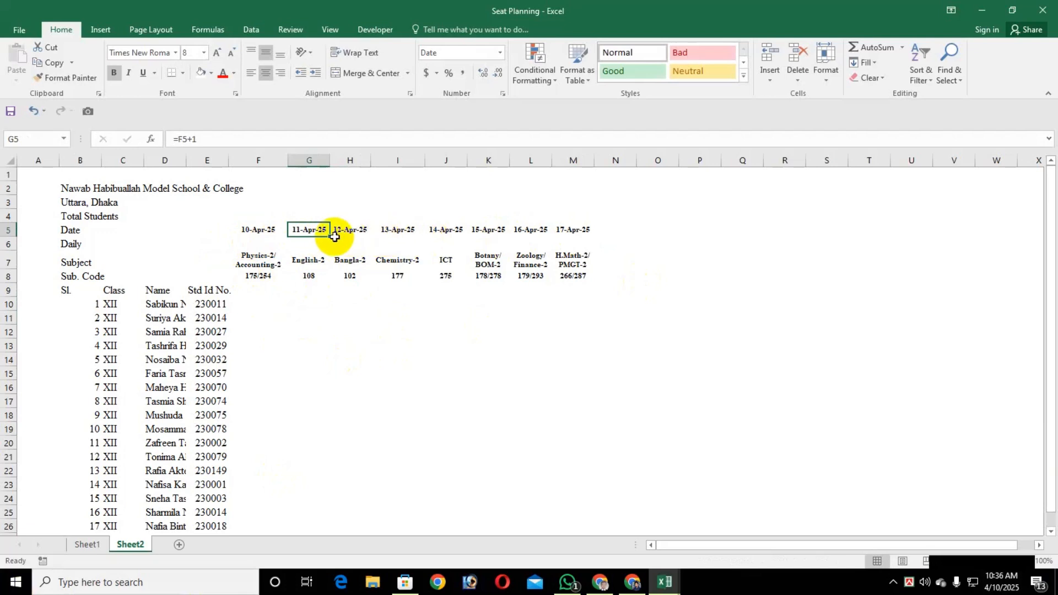
Enter the formula =TEXT(F5,"ddd,") in cell F6 to derive the weekday from the first exam date
click(259, 243)
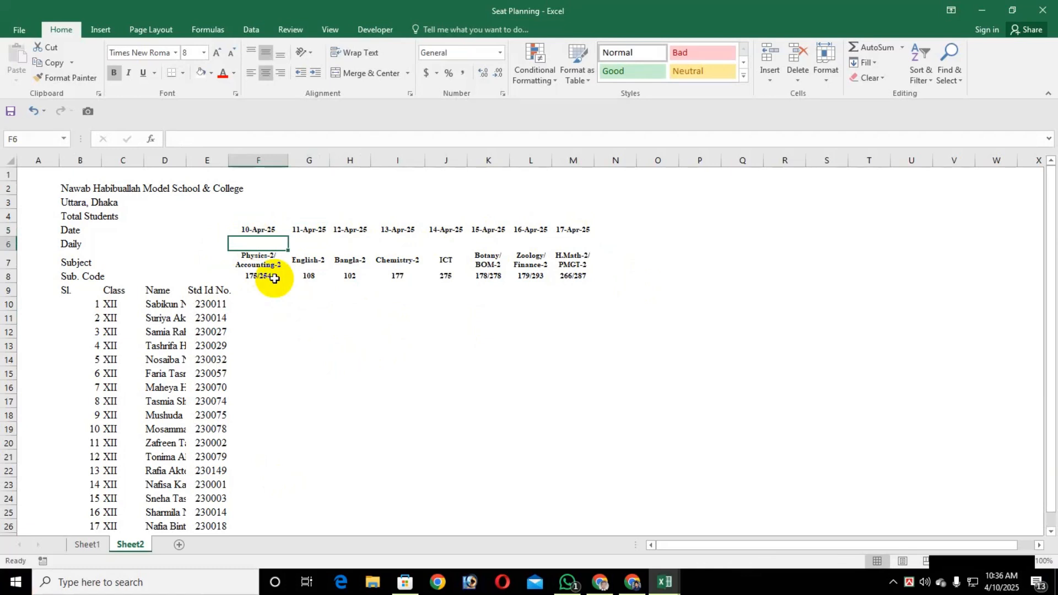
text(=)
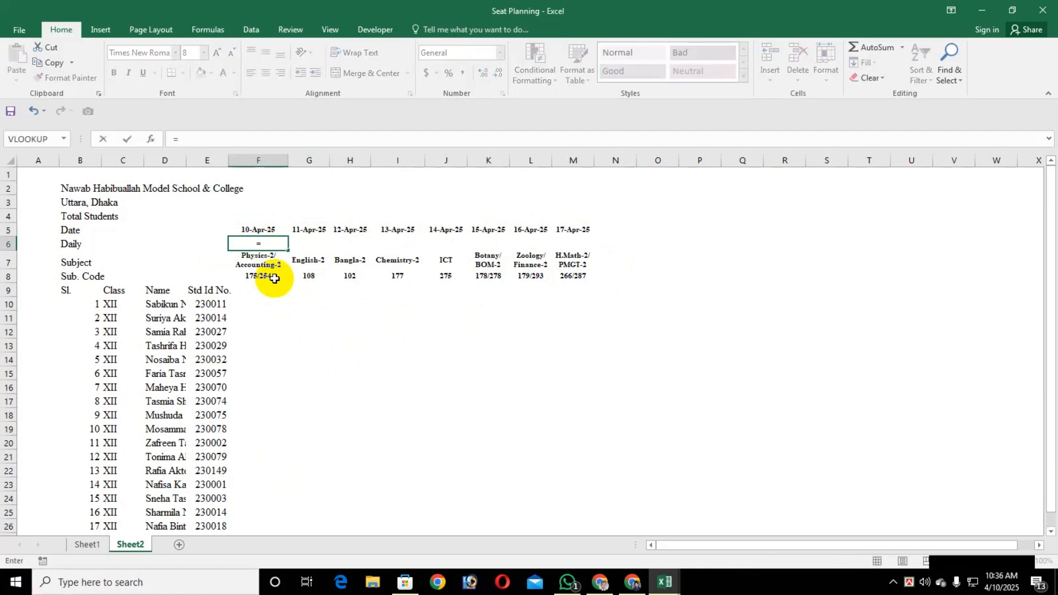
text(Text)
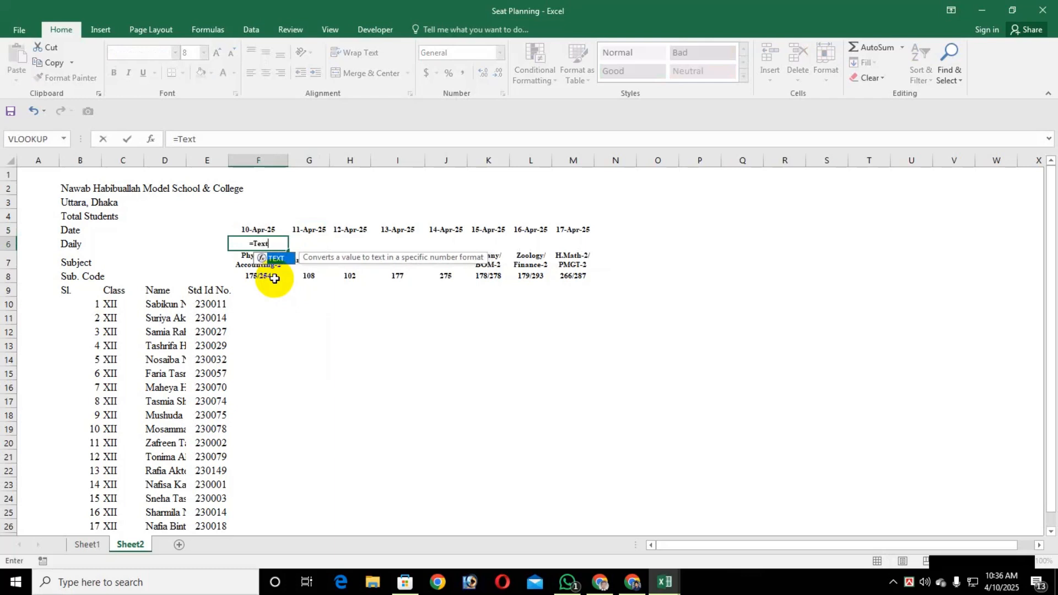
text(()
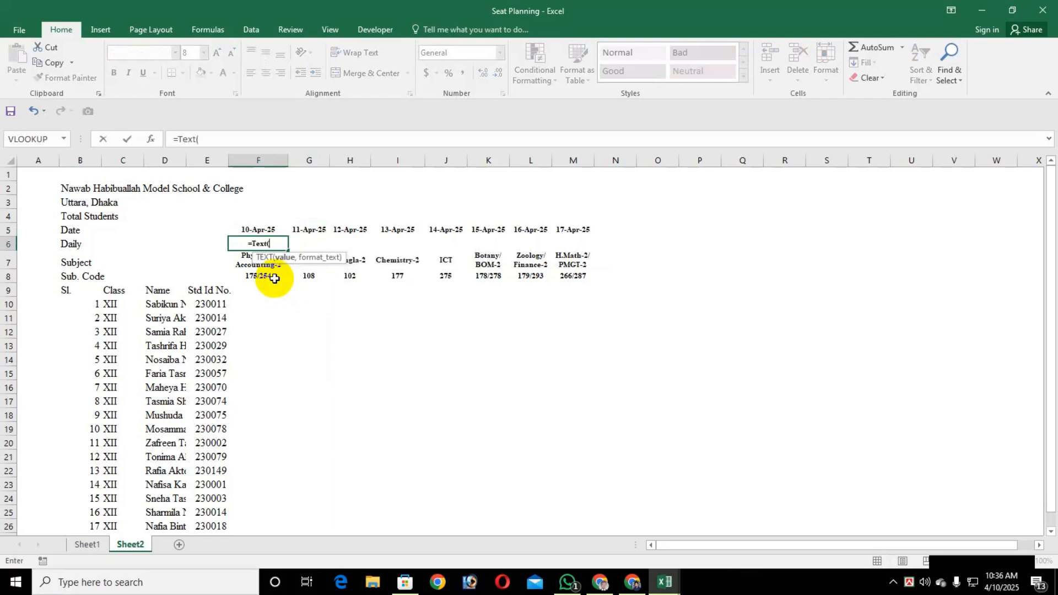
key(Up)
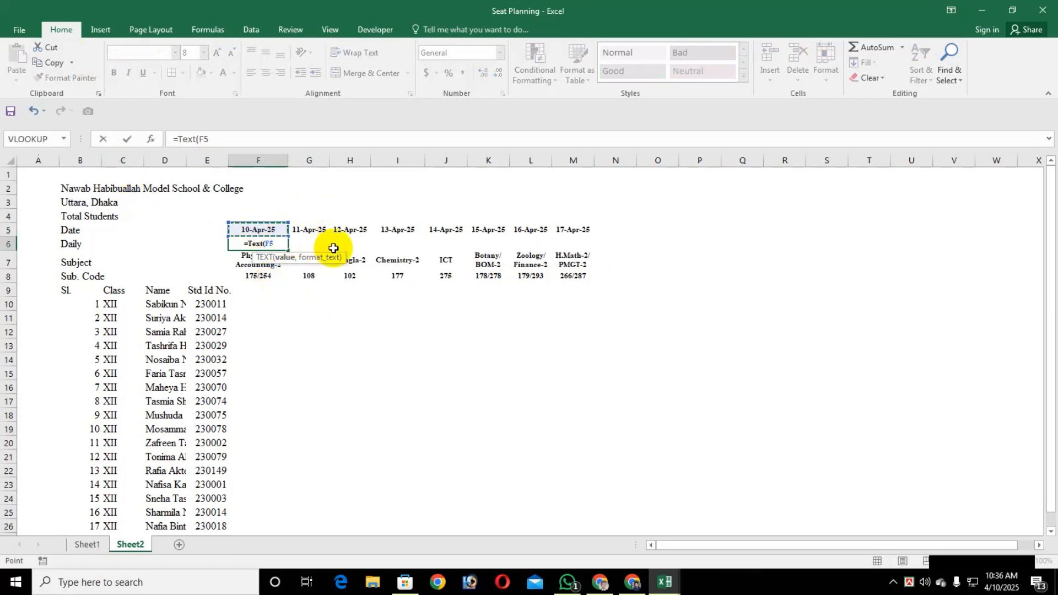
text(,")
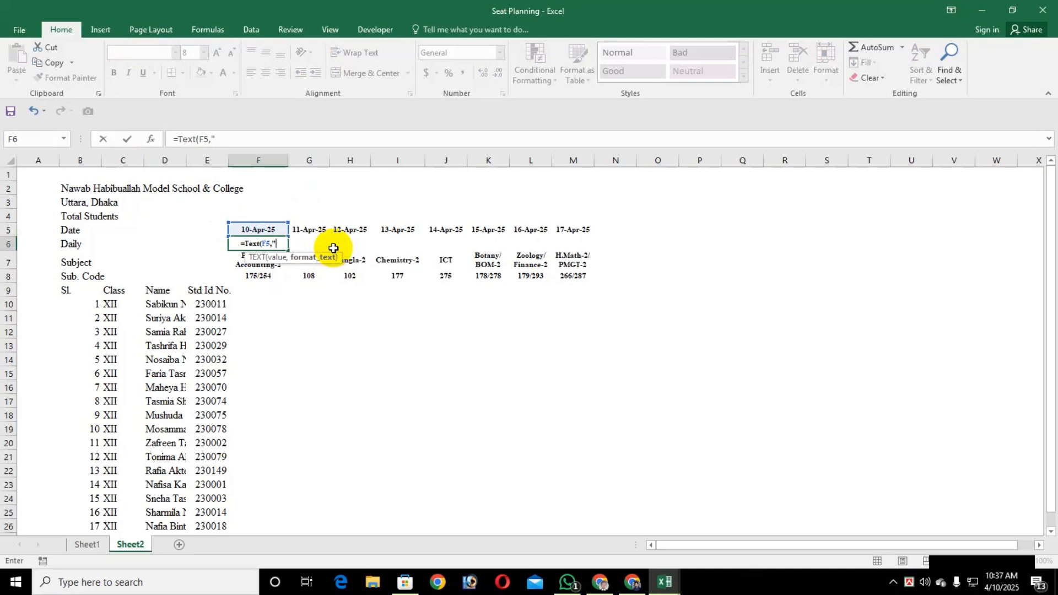
text(DDD)
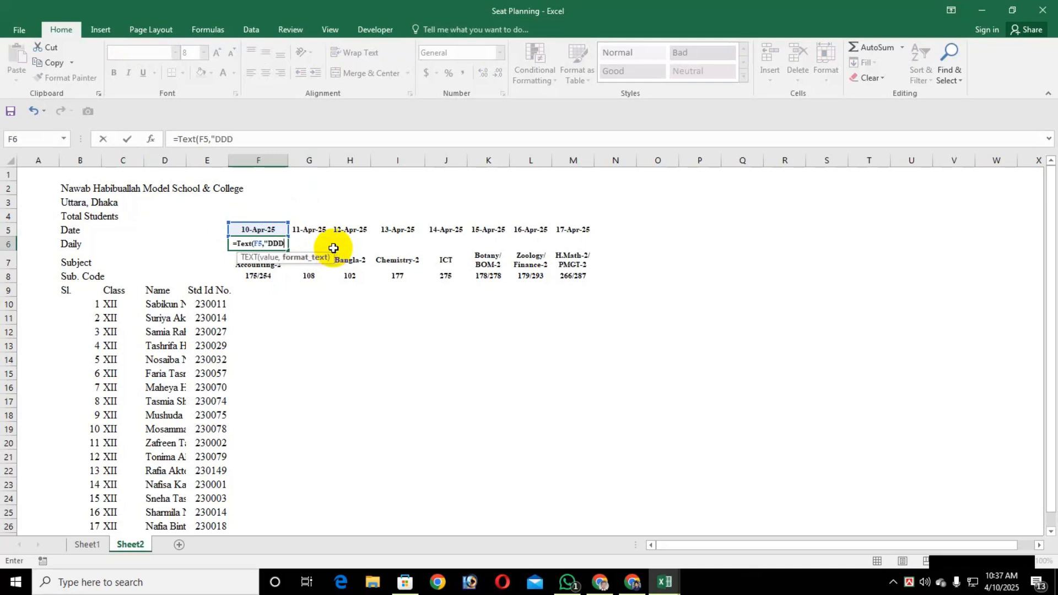
key(BackSpace)
key(BackSpace)
key(BackSpace)
text(ddd)
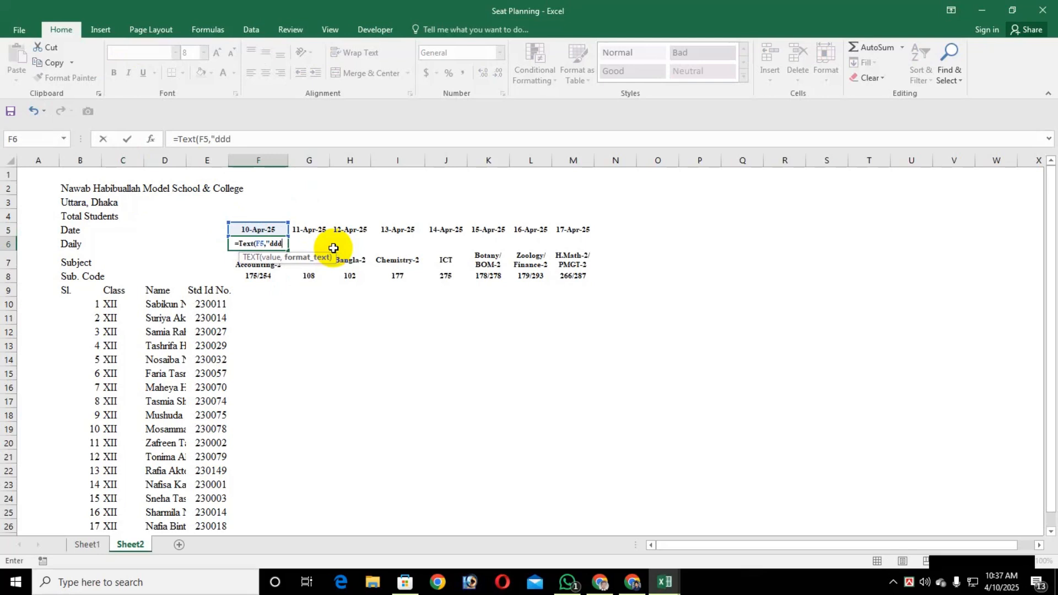
text(<)
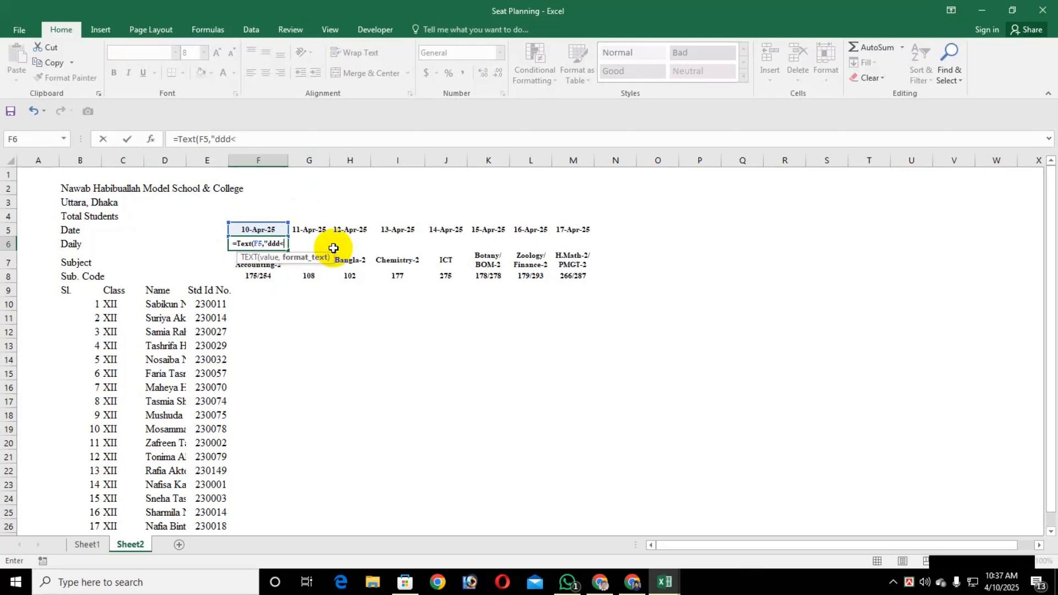
key(BackSpace)
text(,")
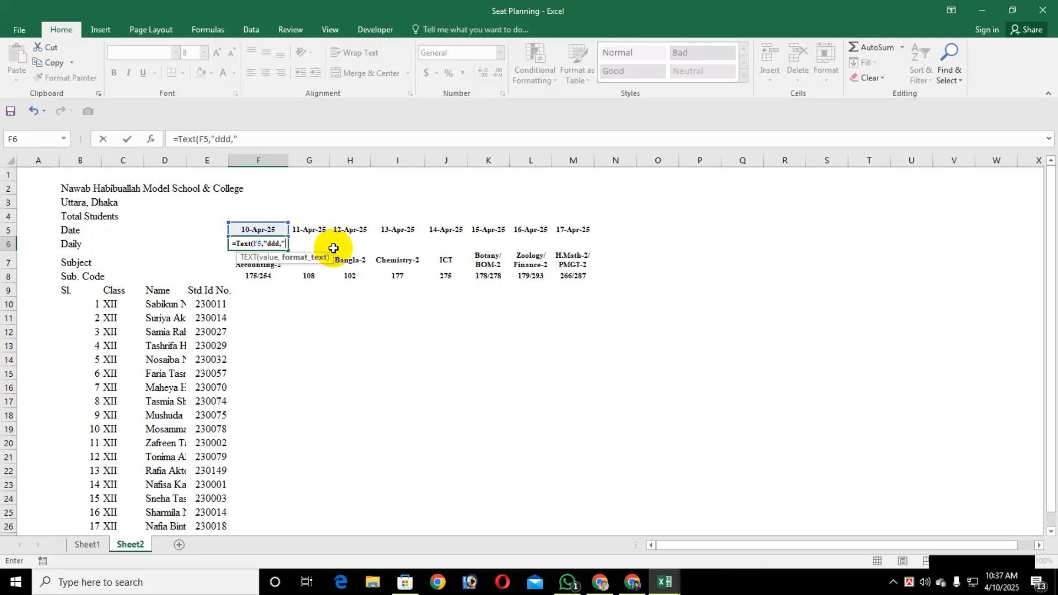
text())
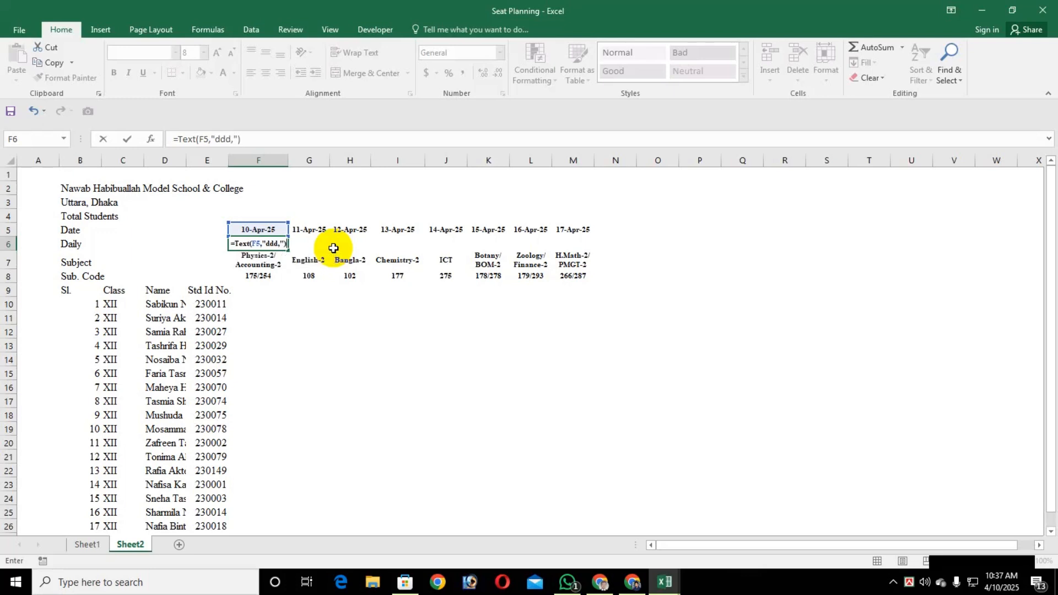
key(Return)
key(Up)
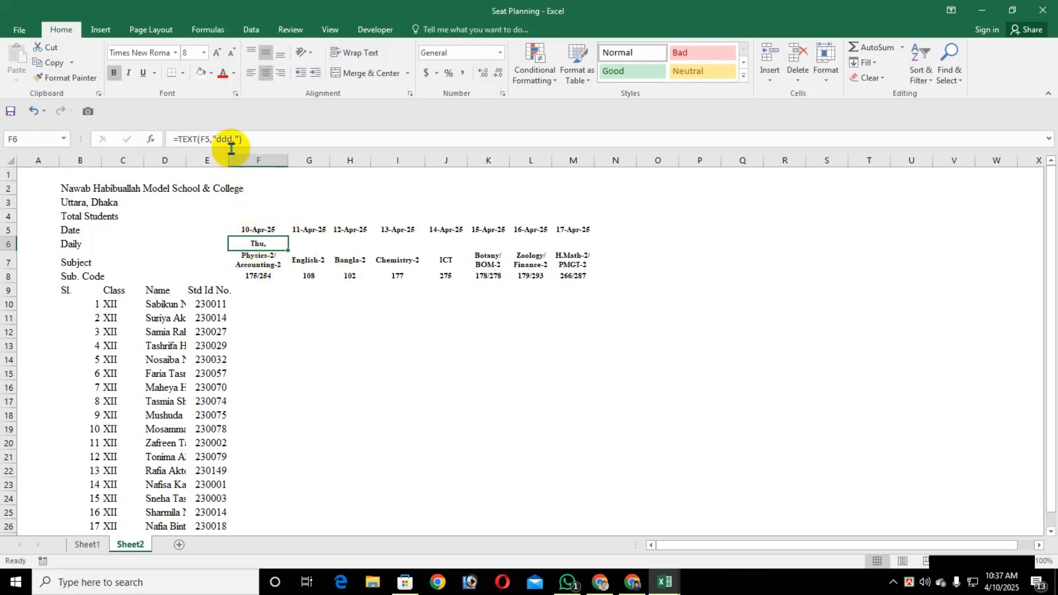
Change the format text in the F6 formula to "dddd," for the full weekday name
click(232, 139)
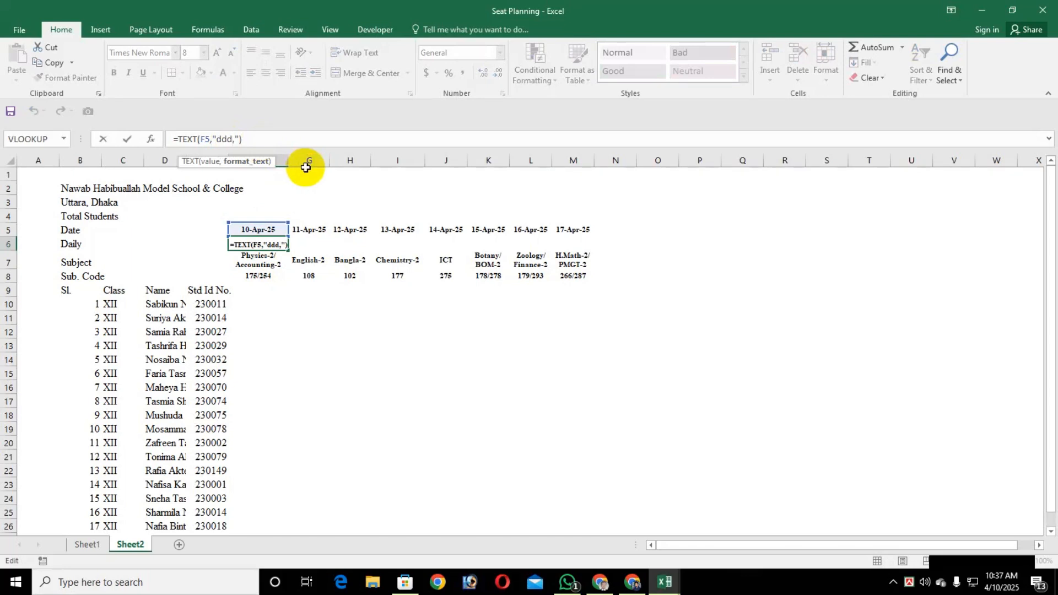
text(d)
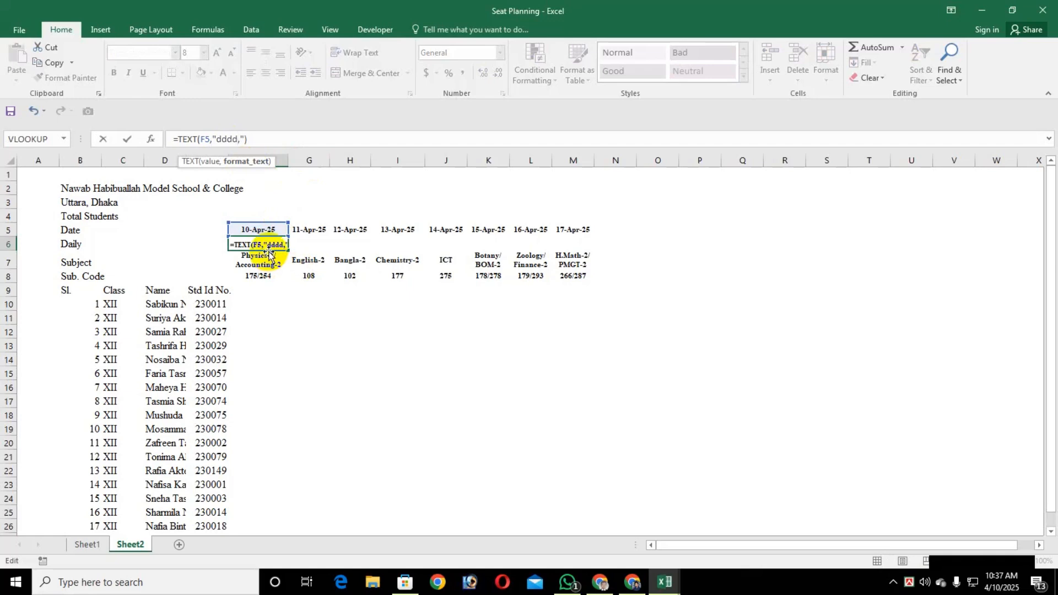
key(Return)
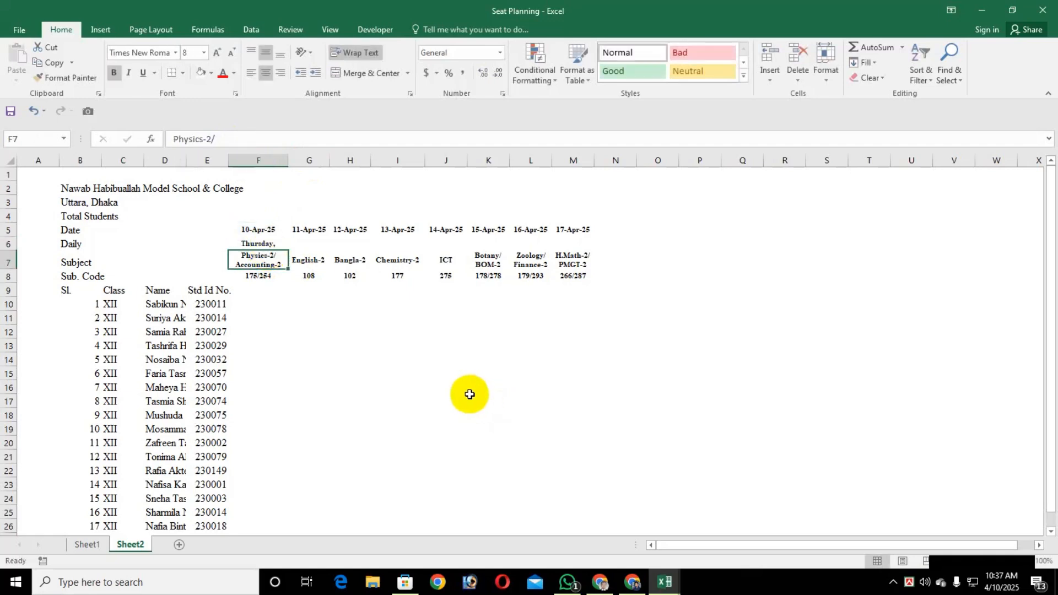
Fill the weekday formula from cell F6 across to M6
click(243, 244)
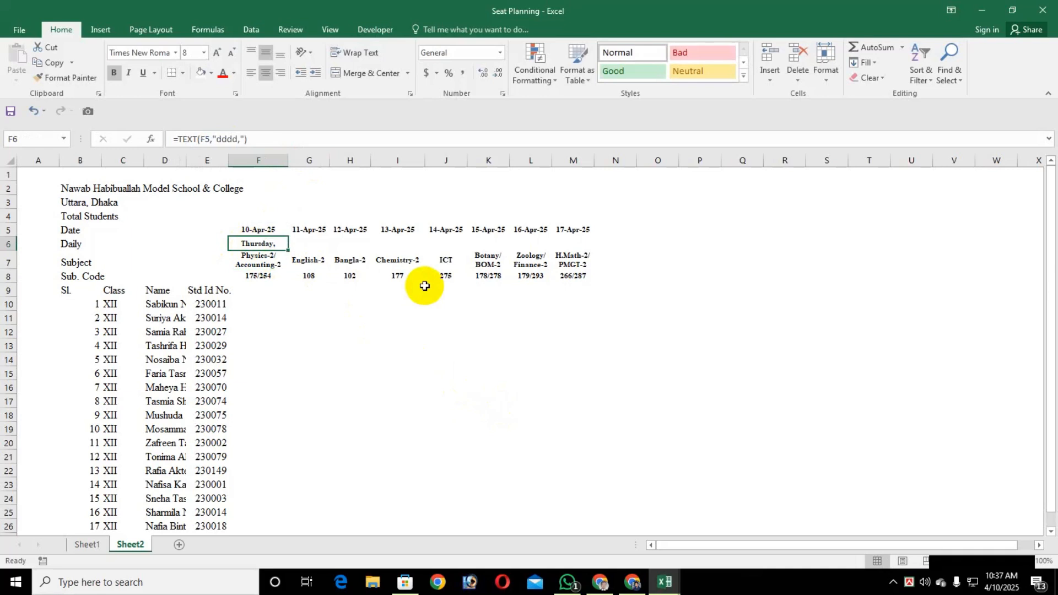
key(shift+Right)
key(shift+Right)
key(shift+Right)
key(shift+Right)
key(shift+Right)
key(shift+Right)
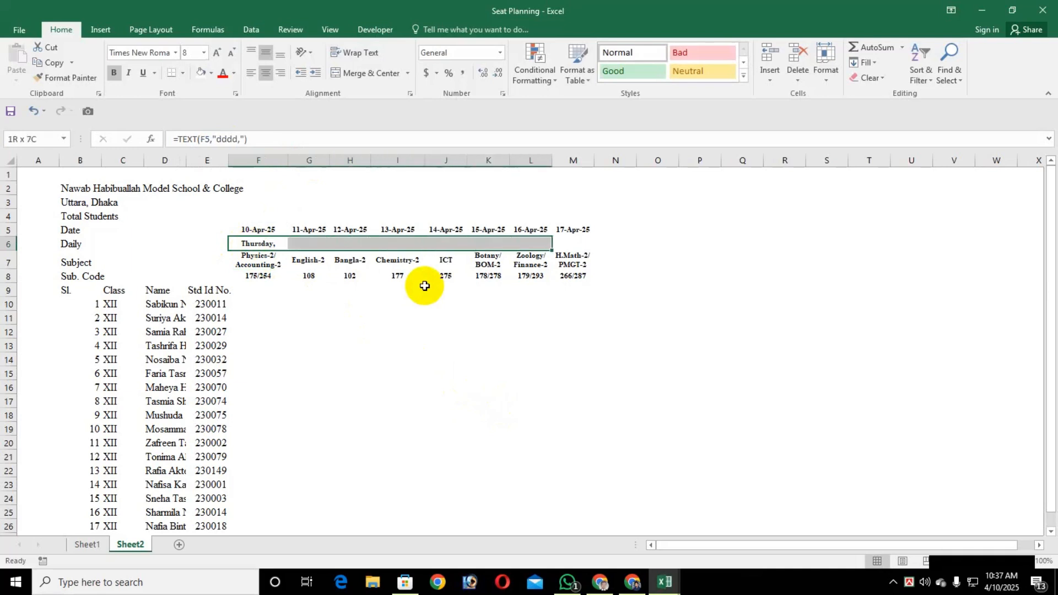
key(shift+Right)
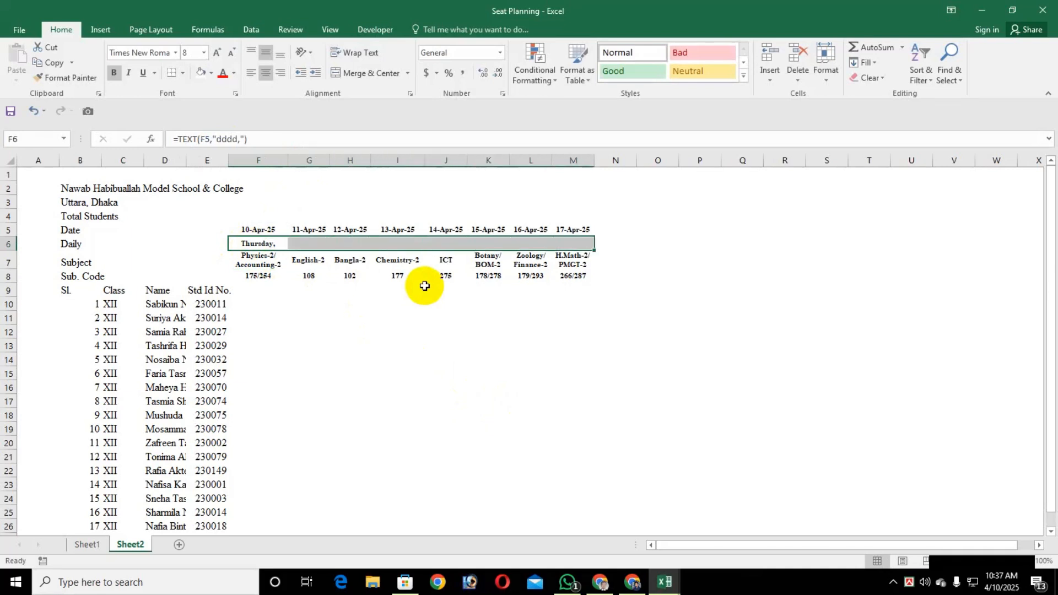
key(ctrl+r)
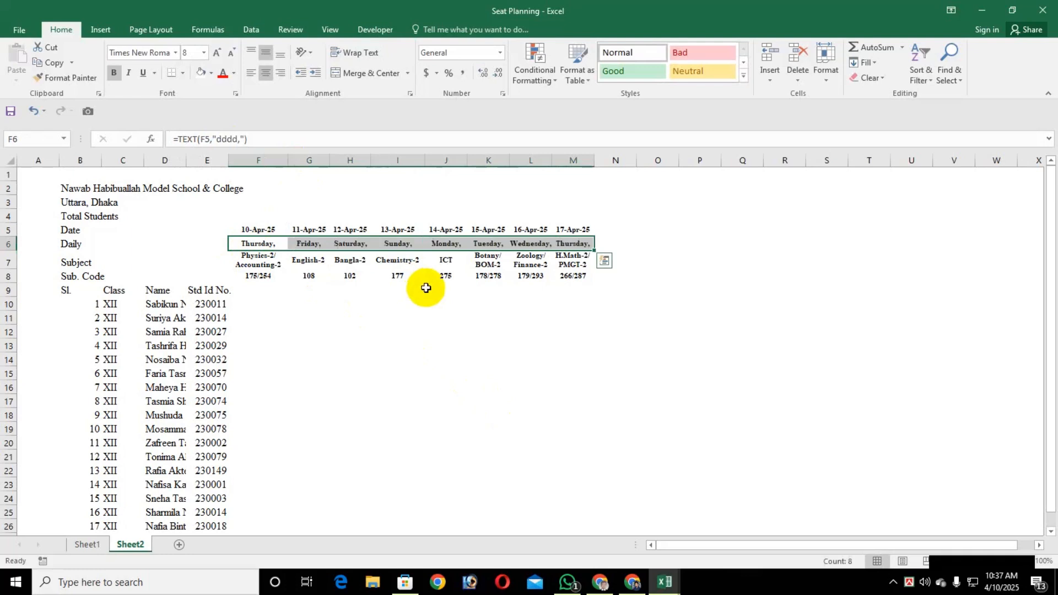
Enter the label Total Students in cell D27, directly below the last student name
click(353, 305)
click(251, 295)
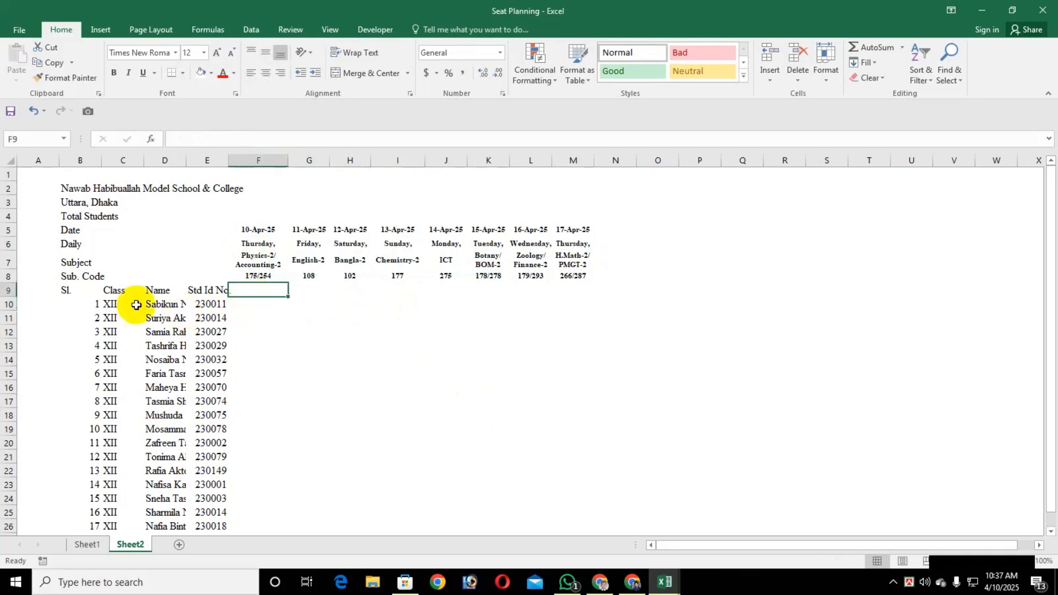
click(45, 290)
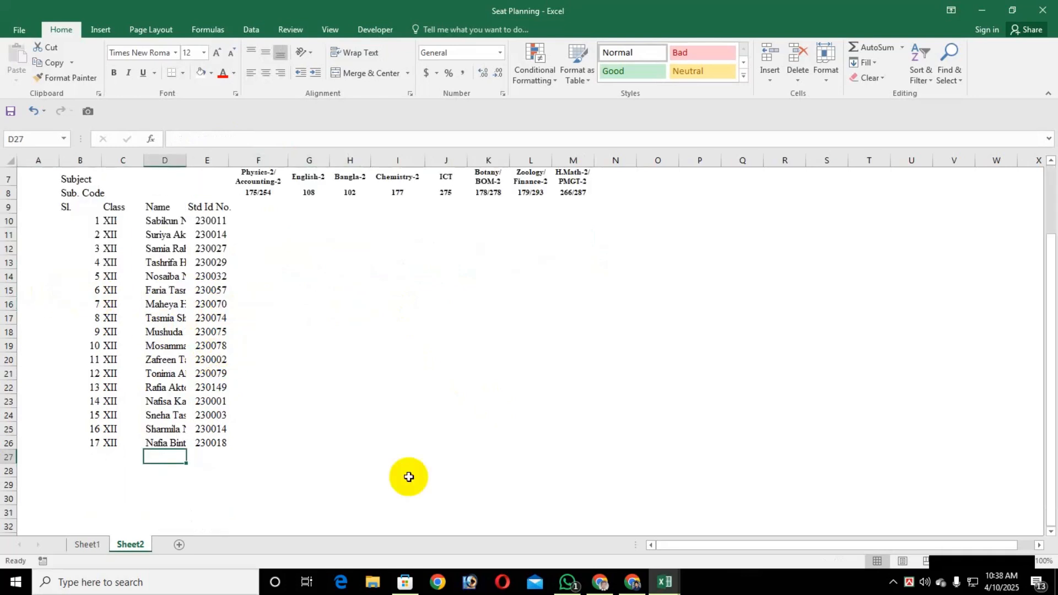
text(Total)
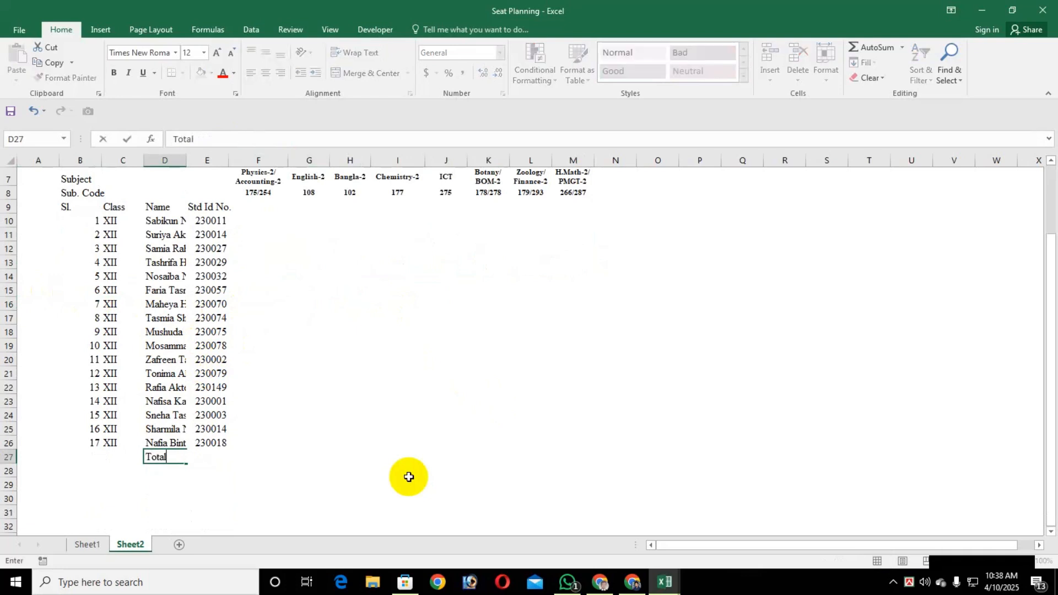
text( Students)
key(Return)
Enter the labels Present Students in cell D28 and Absent Students in cell D29
text(Prese)
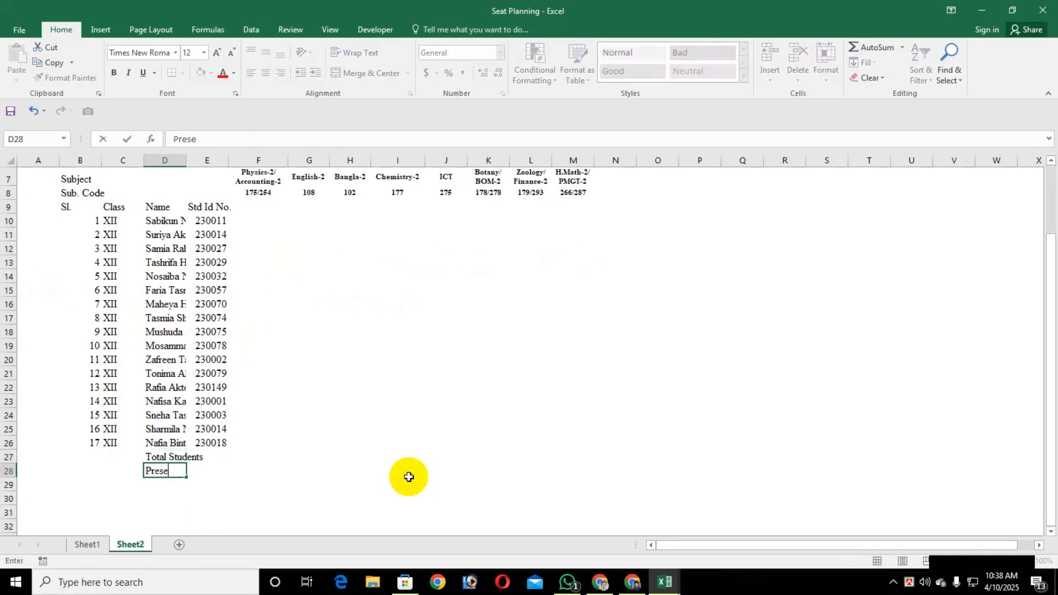
text(nt Students)
key(ctrl+Return)
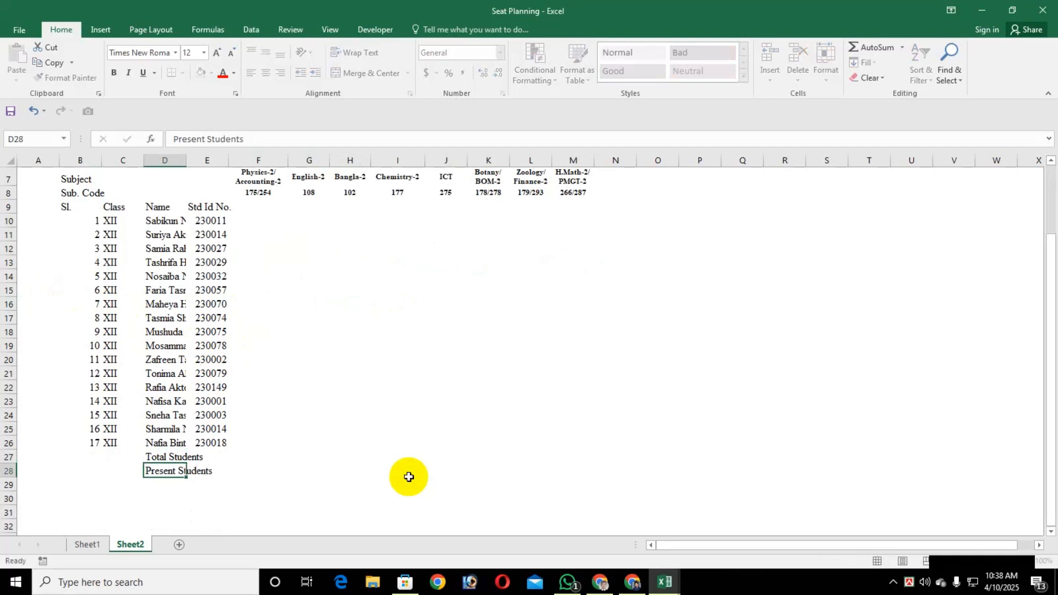
key(Return)
text(Abse)
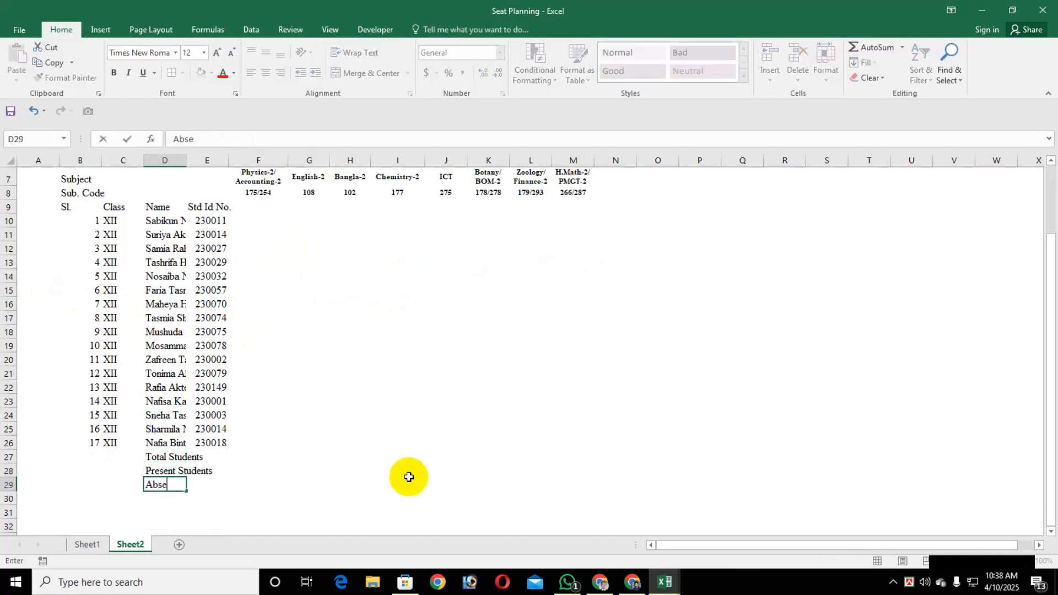
text(nt Students)
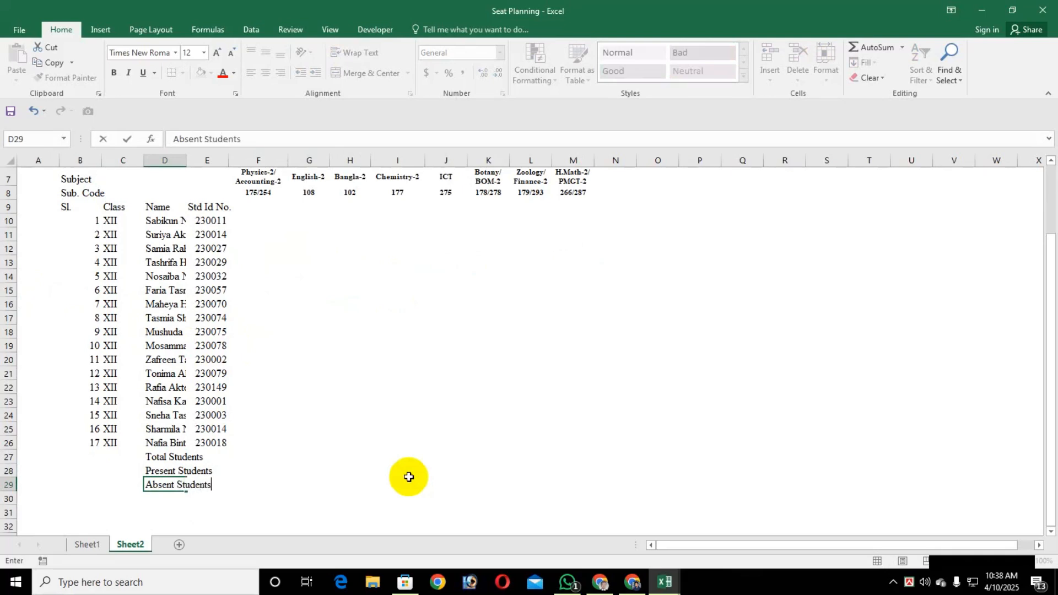
key(Return)
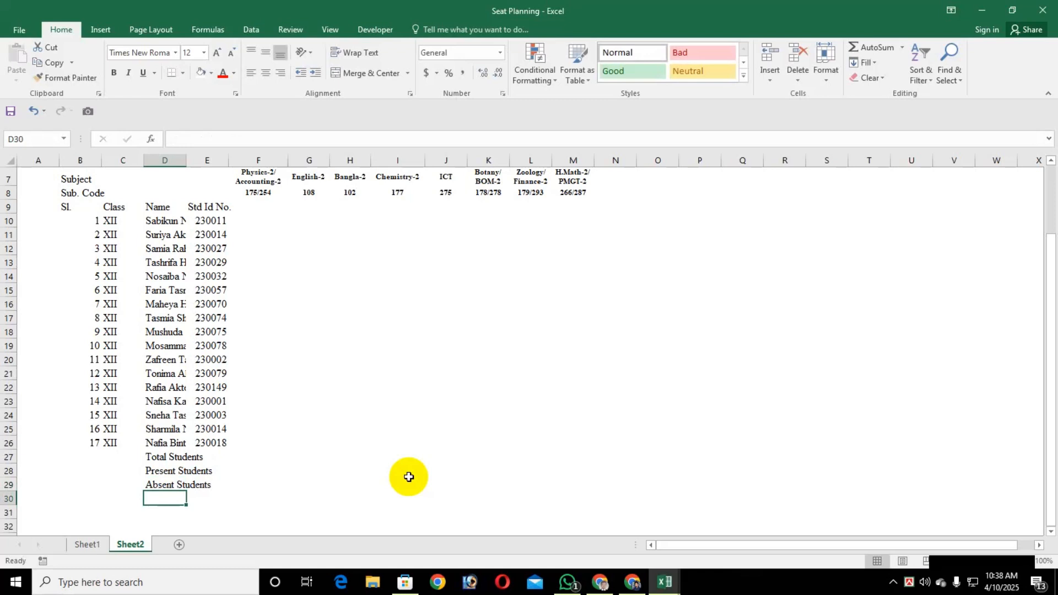
Enter Invigilator Signature 1 in cell D30, copy it to D31 and change the copy to Invigilator Signature 2
text(In)
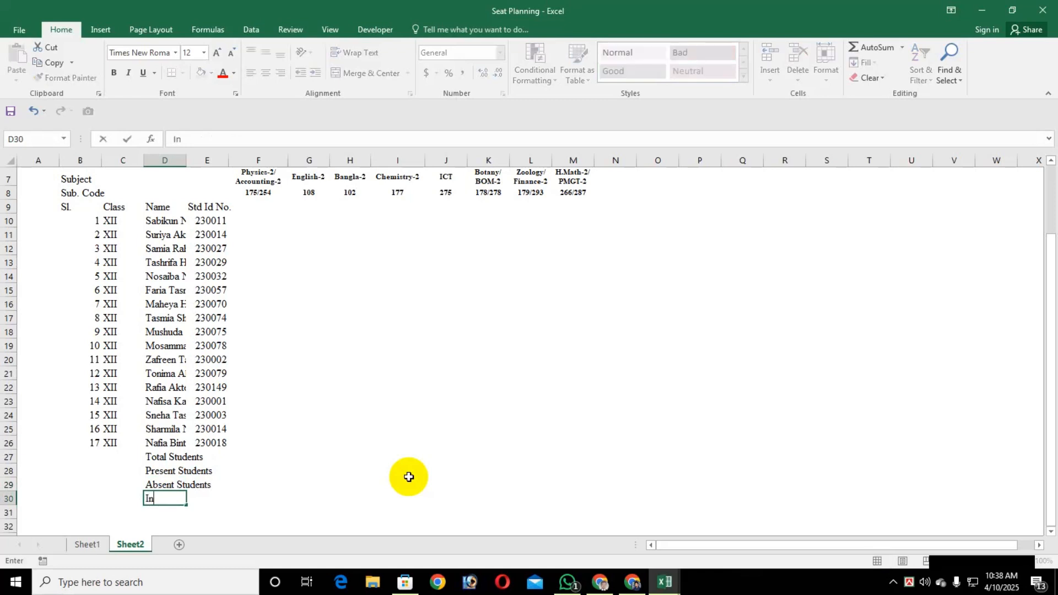
text(vigilator Signature)
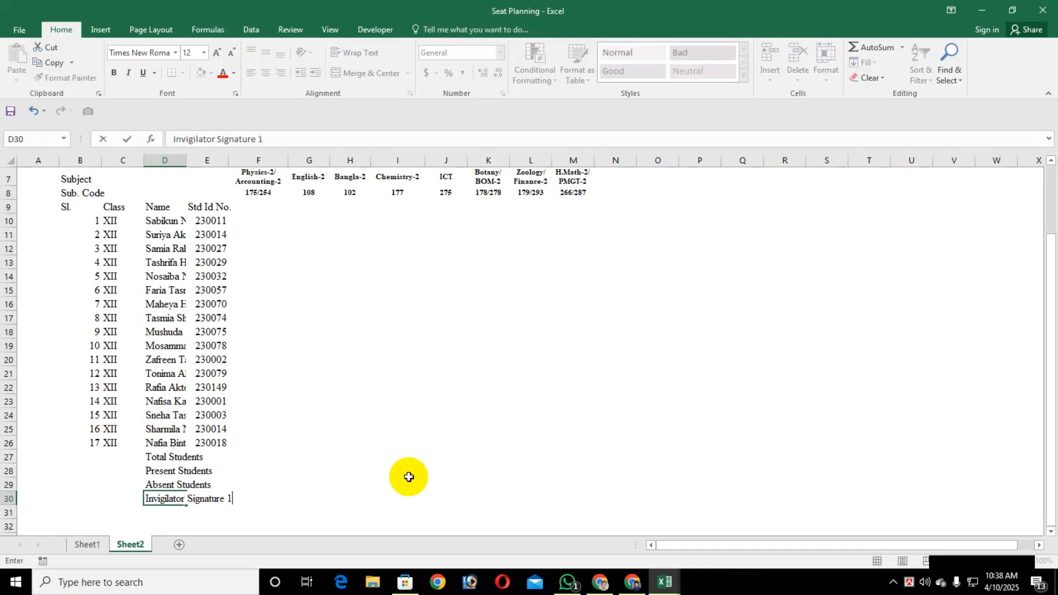
text( 1)
key(Return)
key(ctrl+apostrophe)
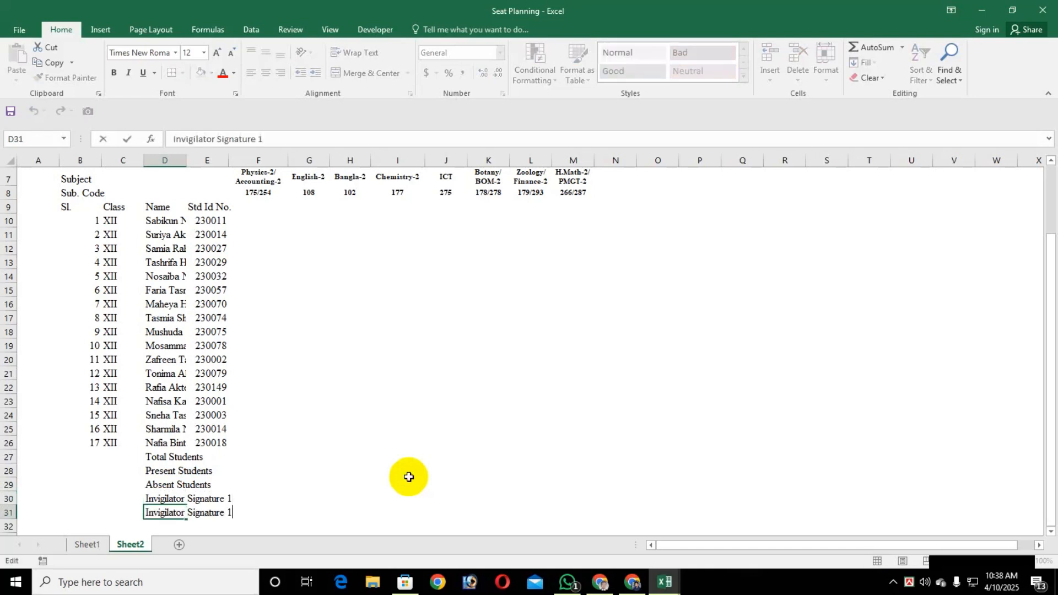
key(BackSpace)
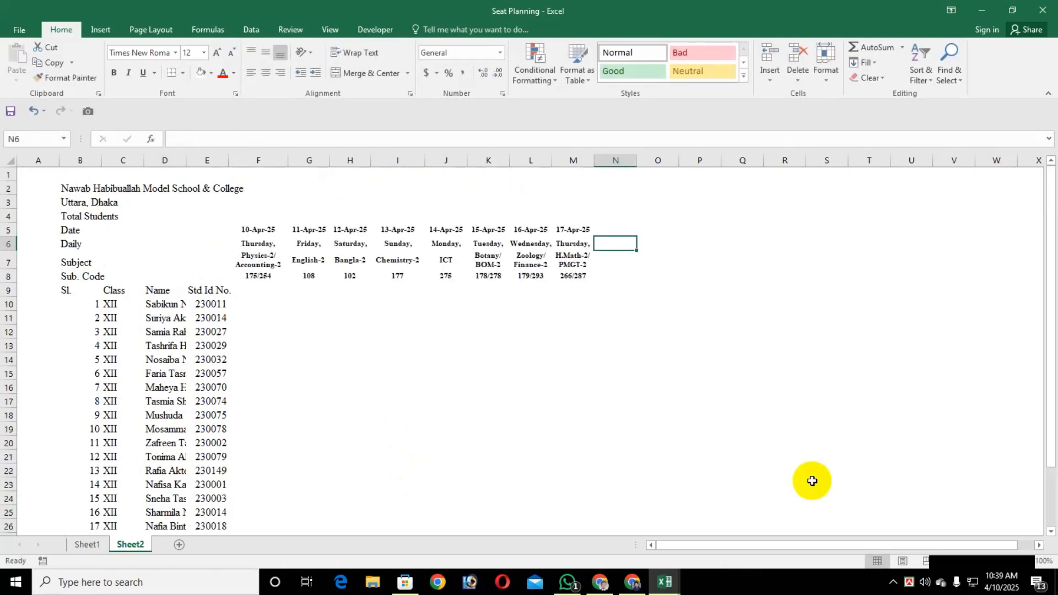
Enter the heading Mobile No. in cell N6, beside the weekday row
text(Mo)
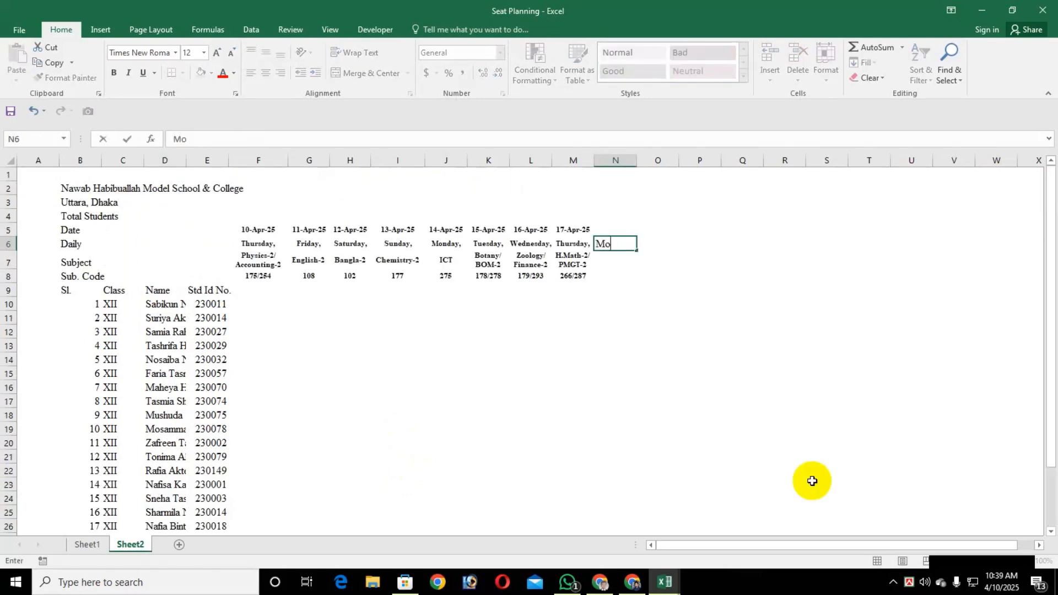
text(bile No.)
key(Return)
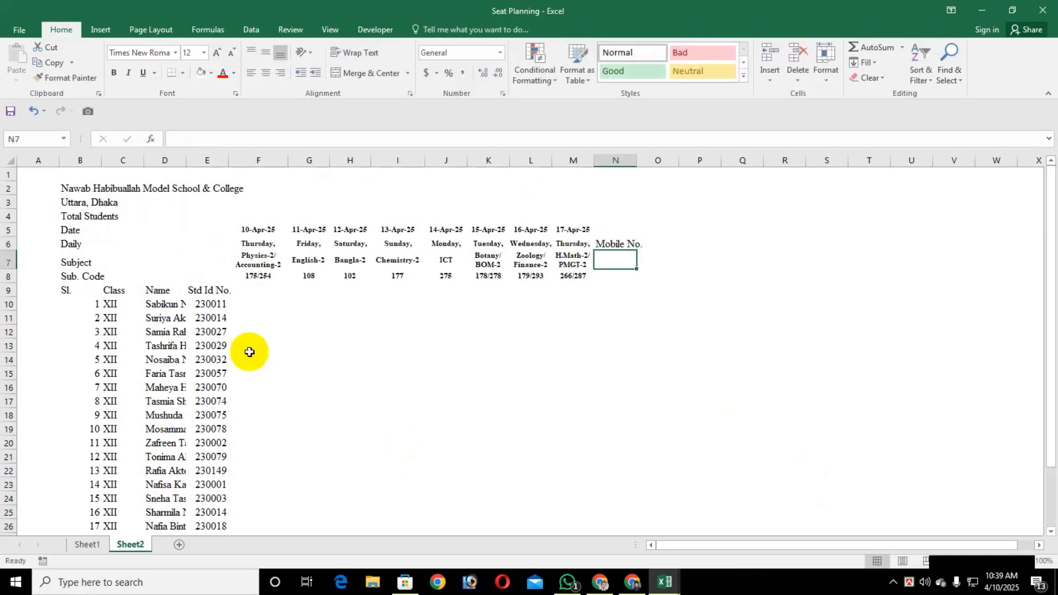
Apply all borders to the whole attendance table, cells B2 to N31
click(65, 189)
scroll(478, 362, down, 4)
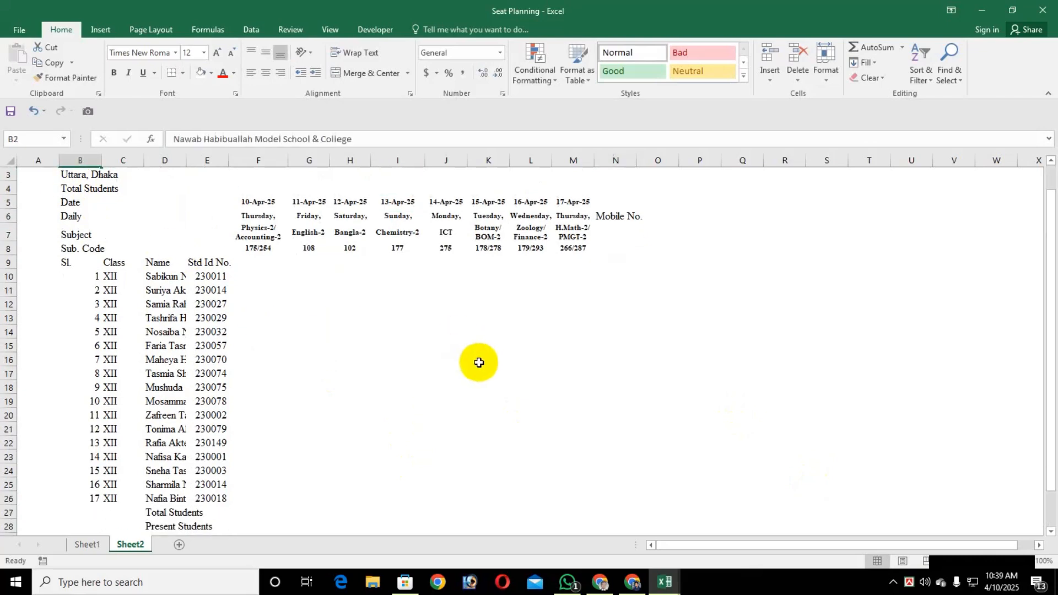
shift+click(635, 430)
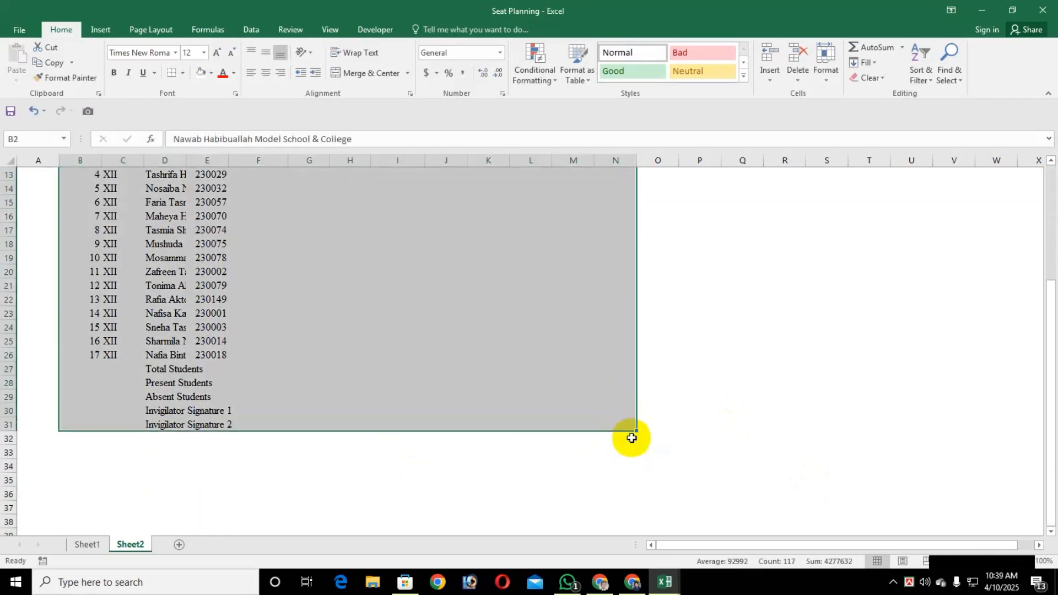
scroll(635, 435, up, 4)
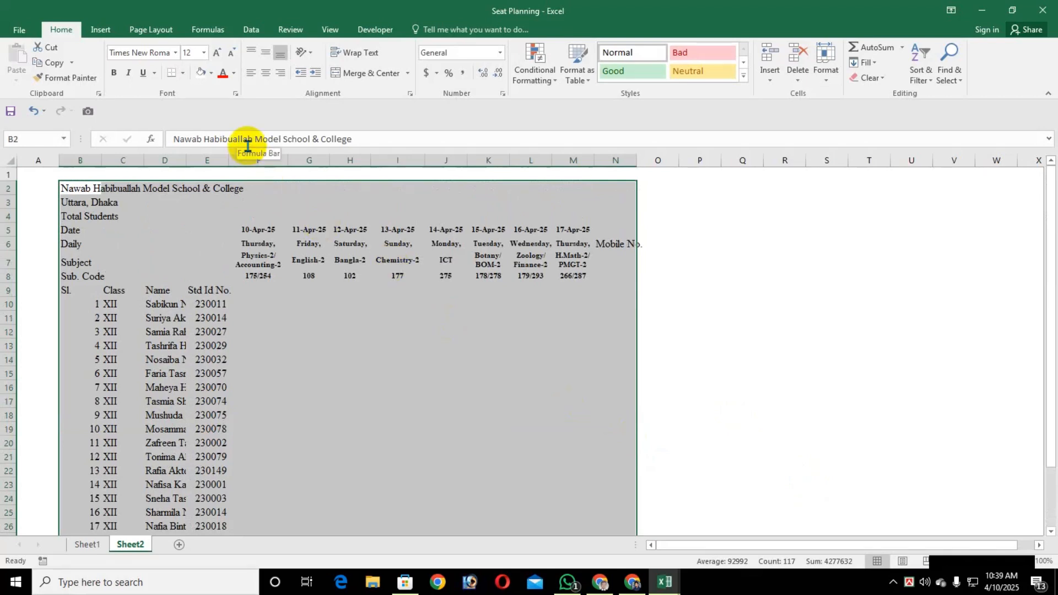
click(183, 72)
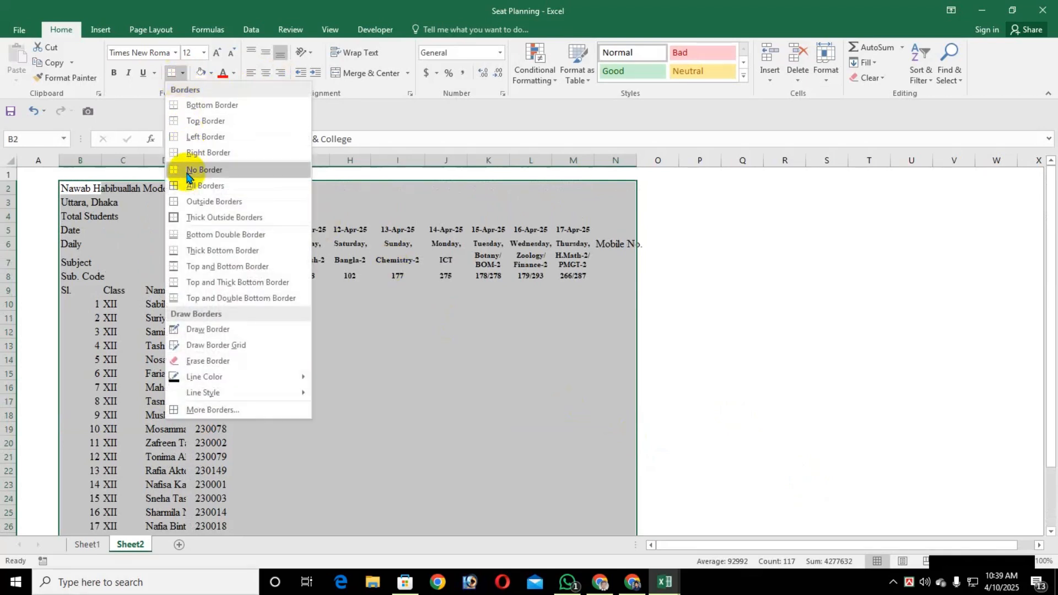
click(199, 186)
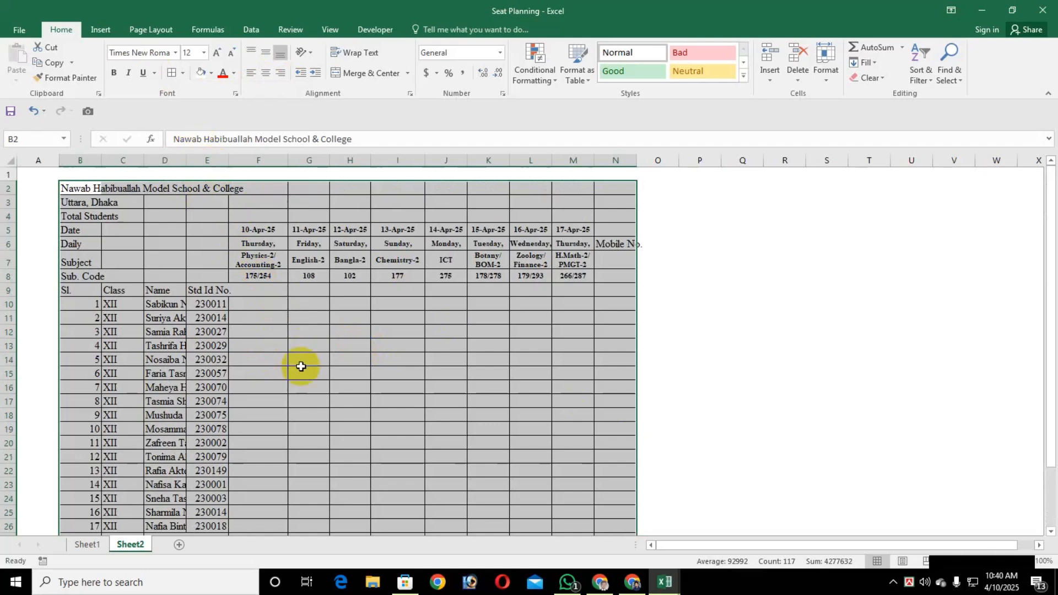
key(shift+BackSpace)
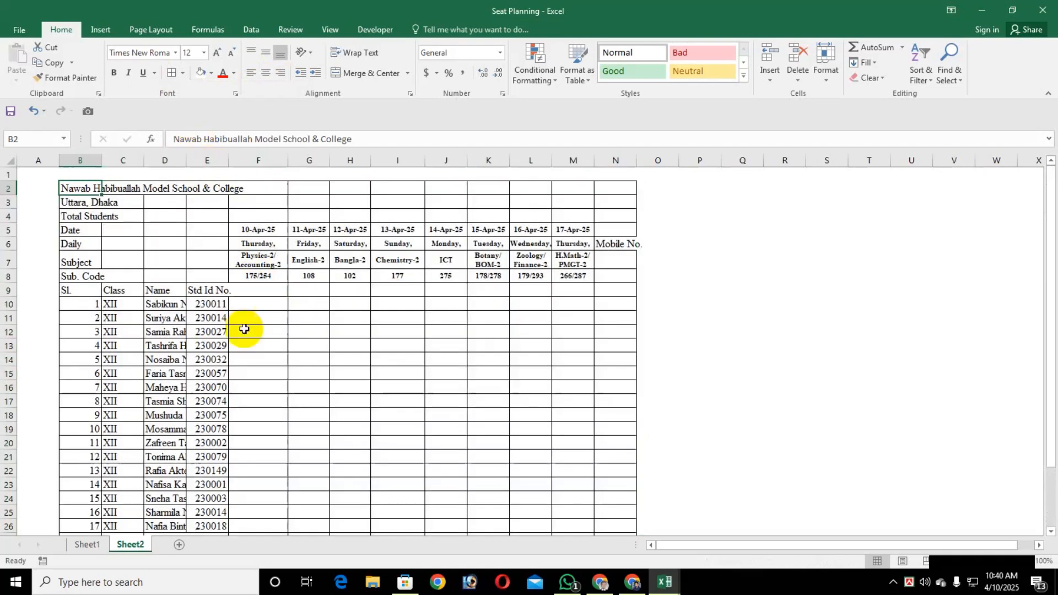
Fit the Class, Name and Std Id No. columns to their contents and narrow column B to suit the serial numbers
double_click(143, 162)
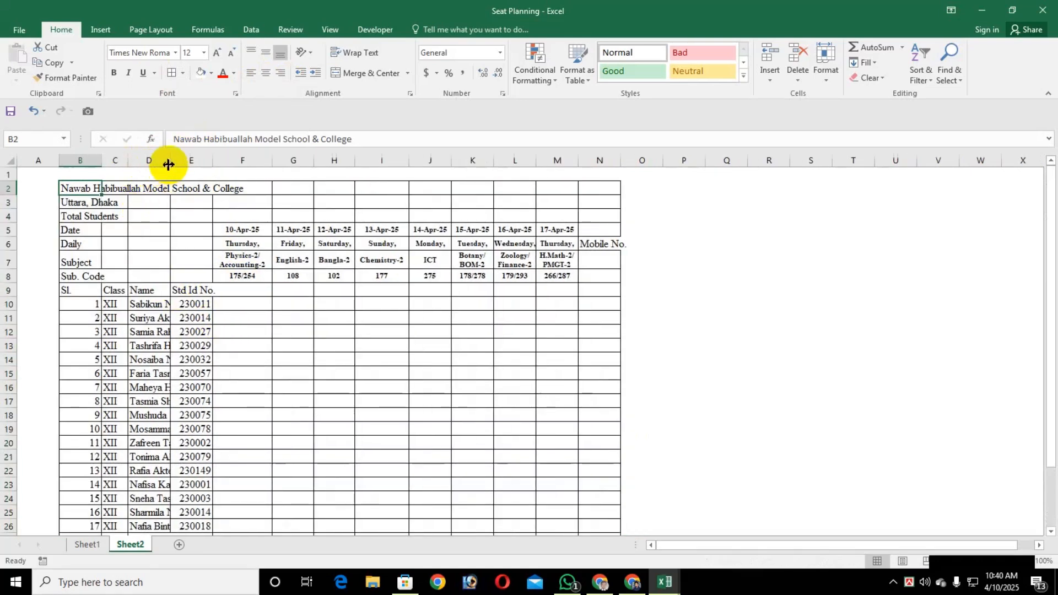
double_click(170, 161)
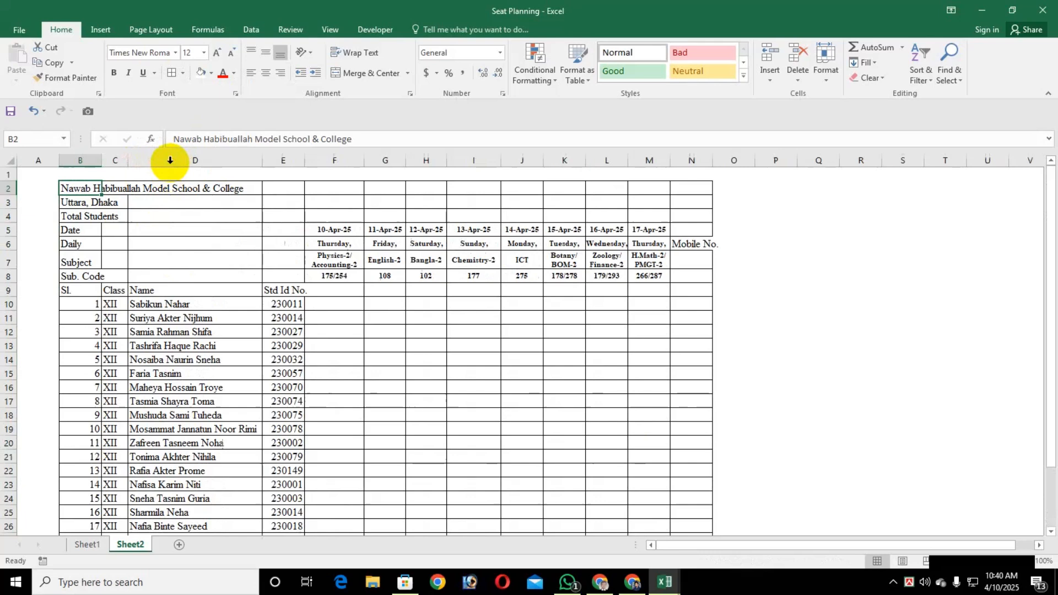
double_click(304, 161)
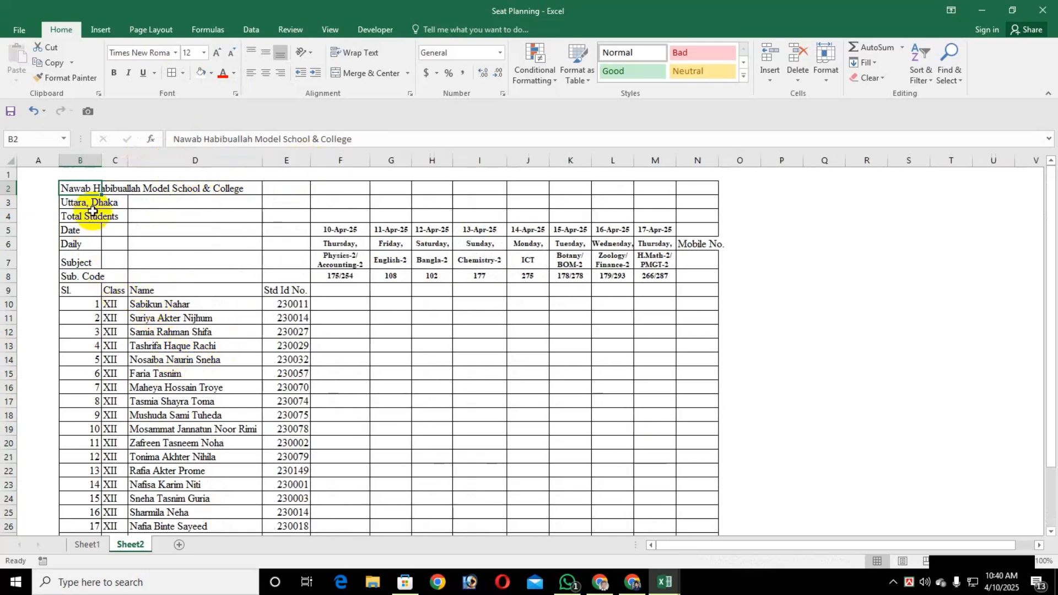
double_click(102, 162)
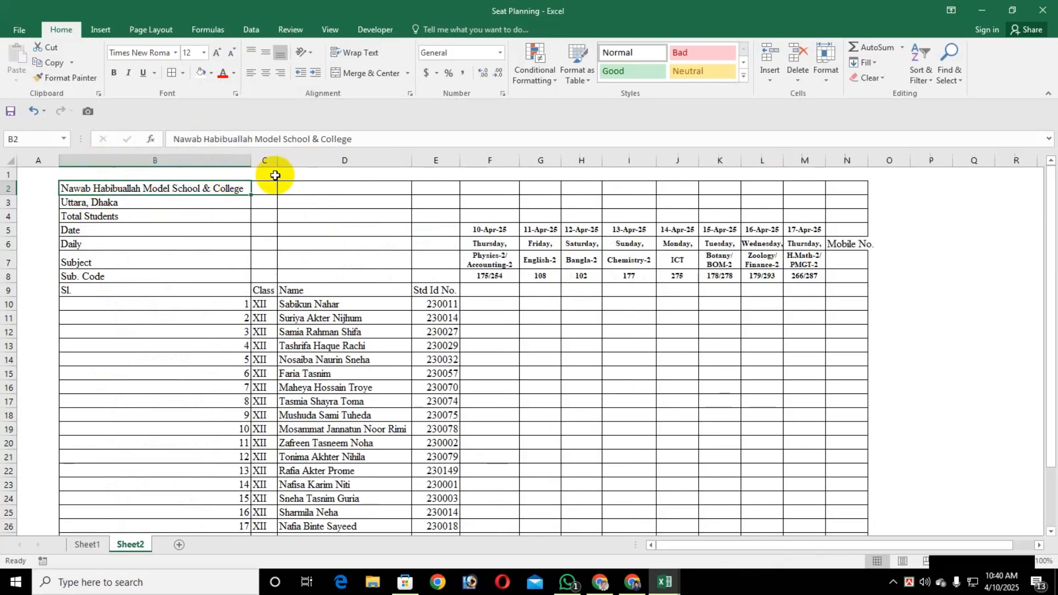
drag(252, 161, 76, 164)
Center the Sl. and Class columns horizontally from the headings in row 9 down to row 26
click(67, 287)
scroll(83, 413, down, 3)
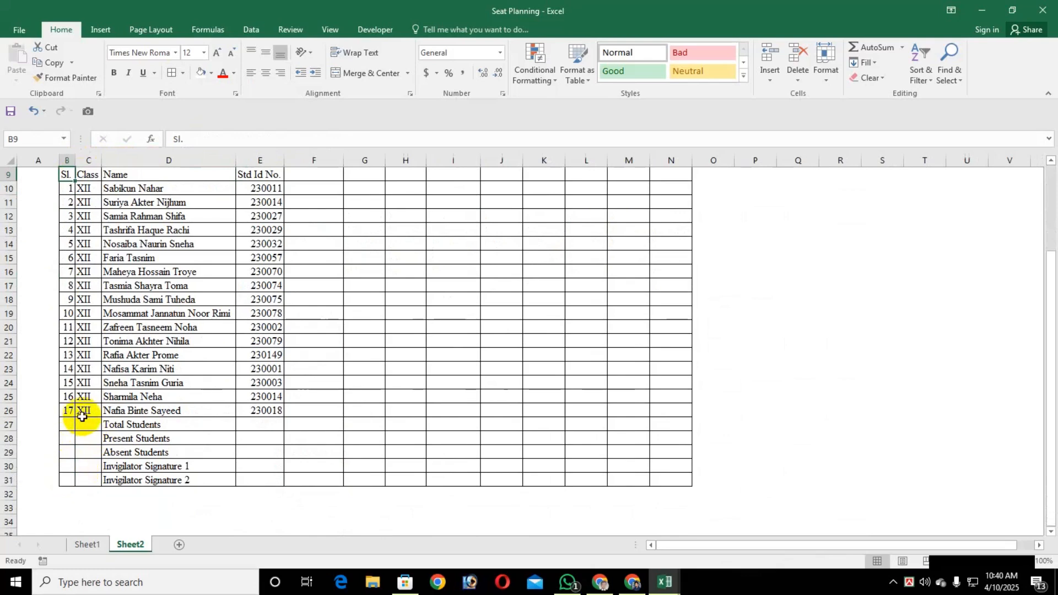
shift+click(89, 410)
scroll(90, 410, up, 3)
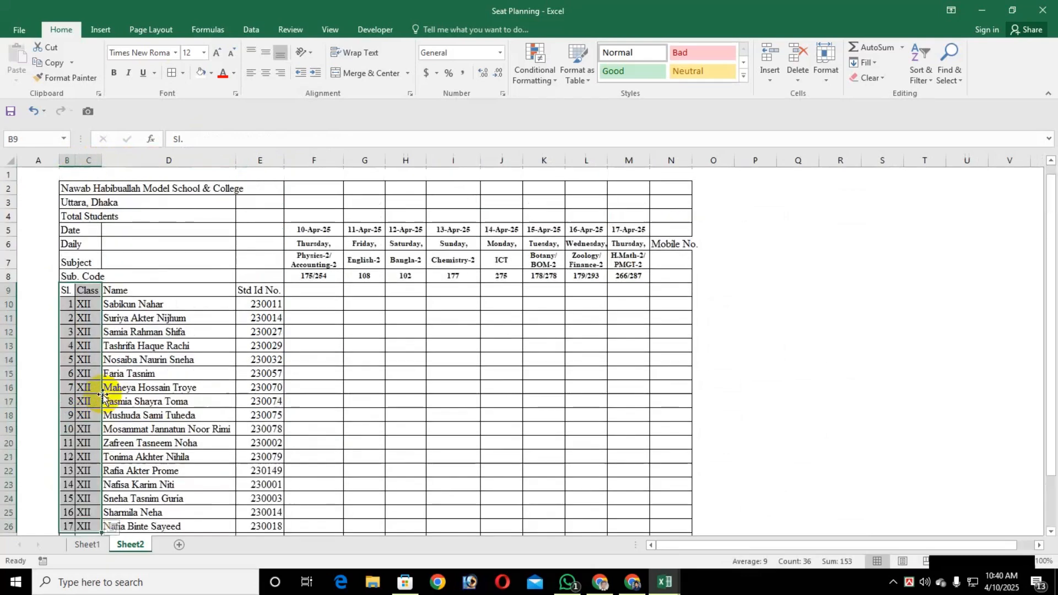
click(265, 72)
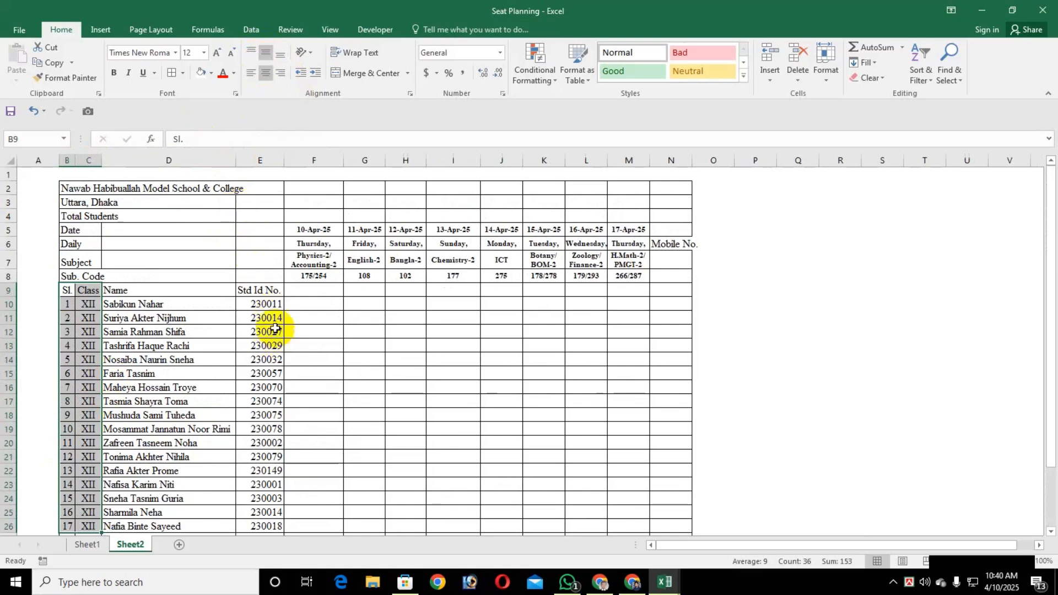
Center the Std Id No. column horizontally from cell E9 to E26
click(259, 290)
scroll(286, 366, down, 3)
shift+click(266, 383)
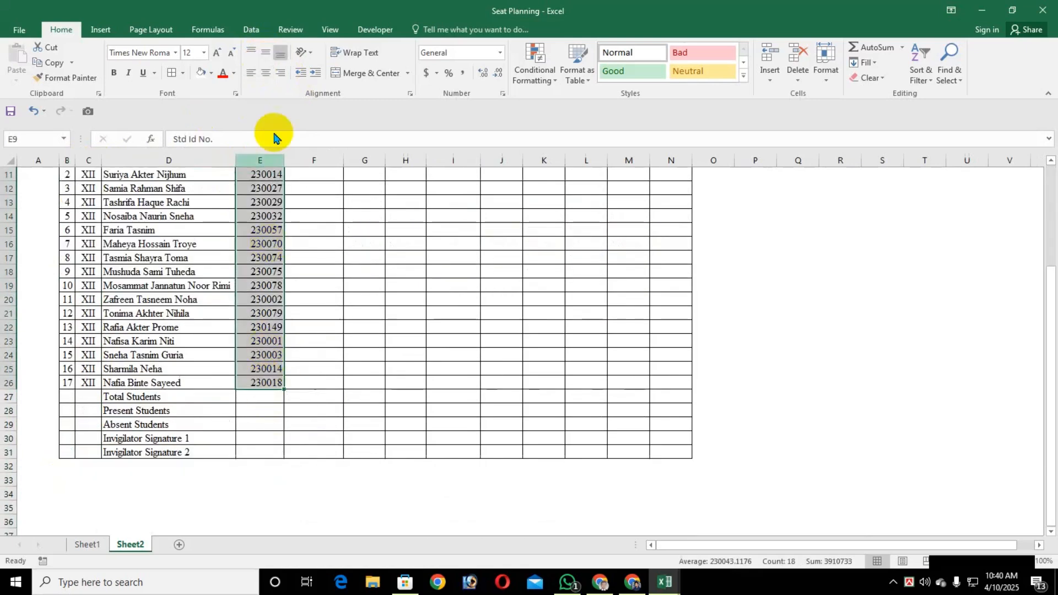
click(262, 76)
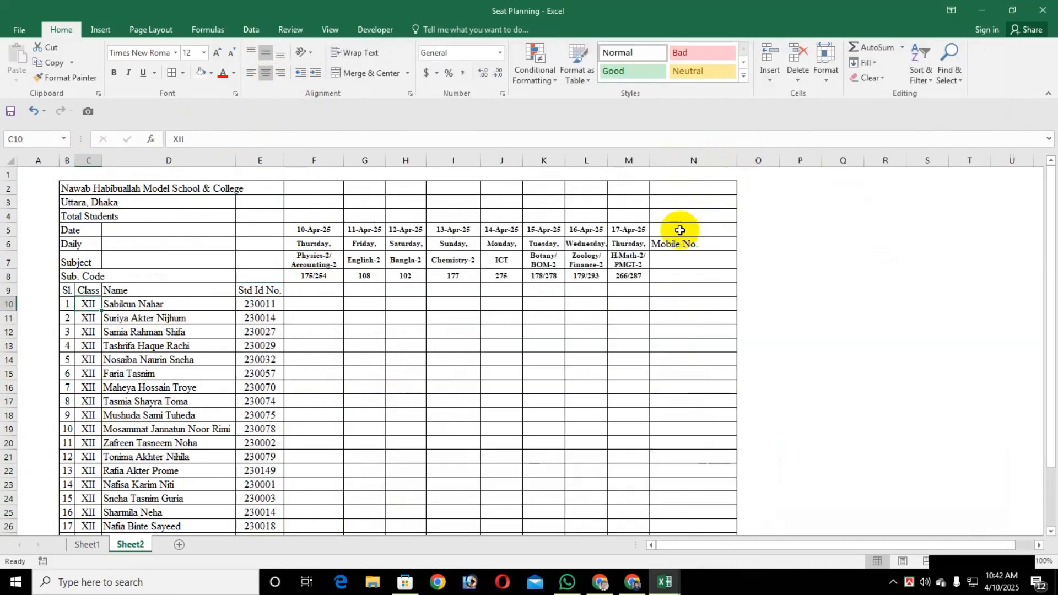
Merge cells N5 to N8 into one cell with the Mobile No. heading centered horizontally and vertically
drag(679, 230, 677, 278)
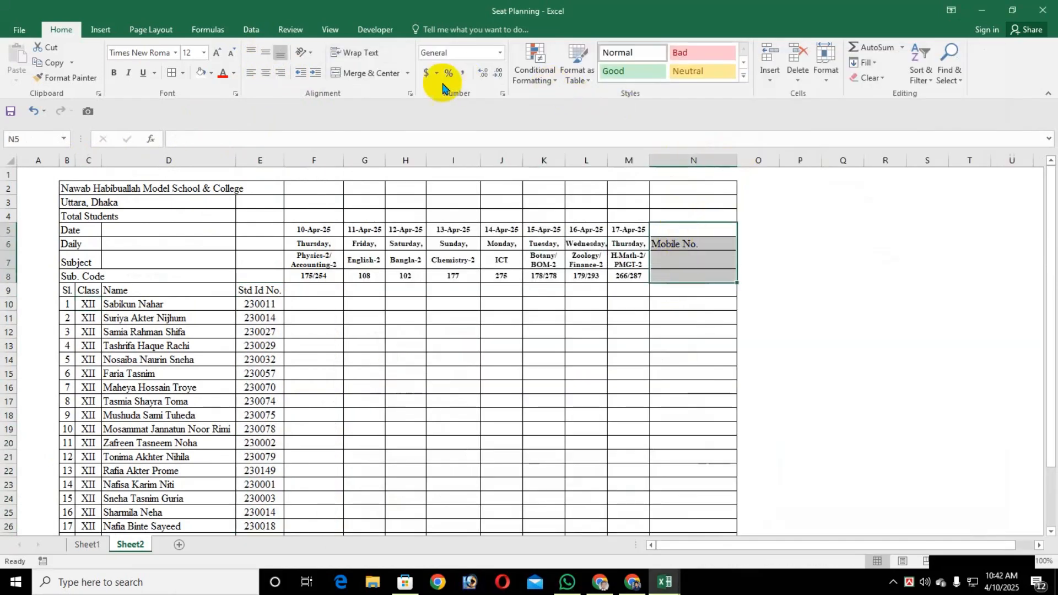
click(266, 73)
click(265, 52)
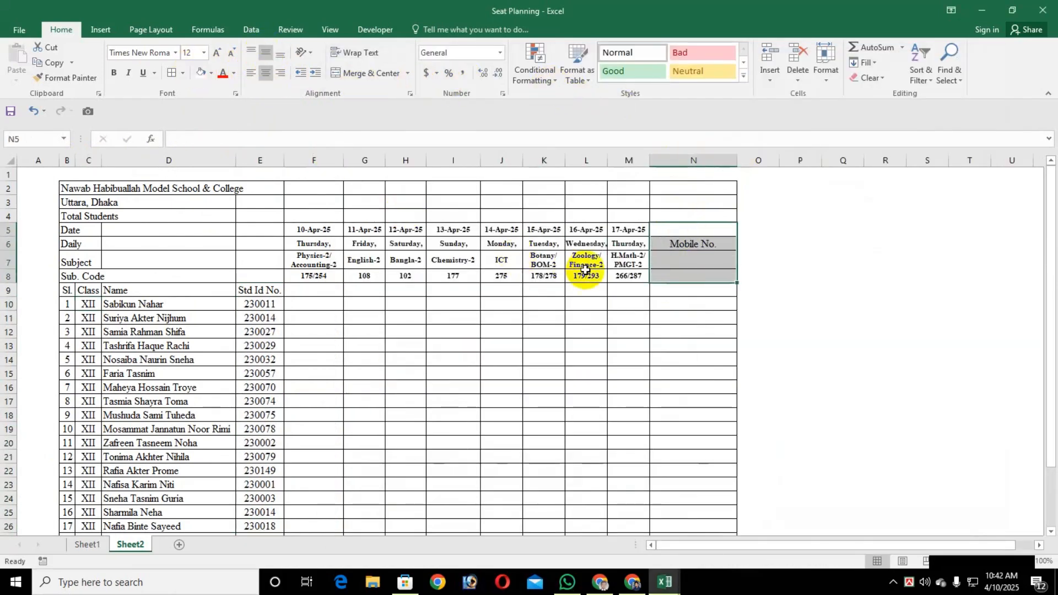
click(368, 73)
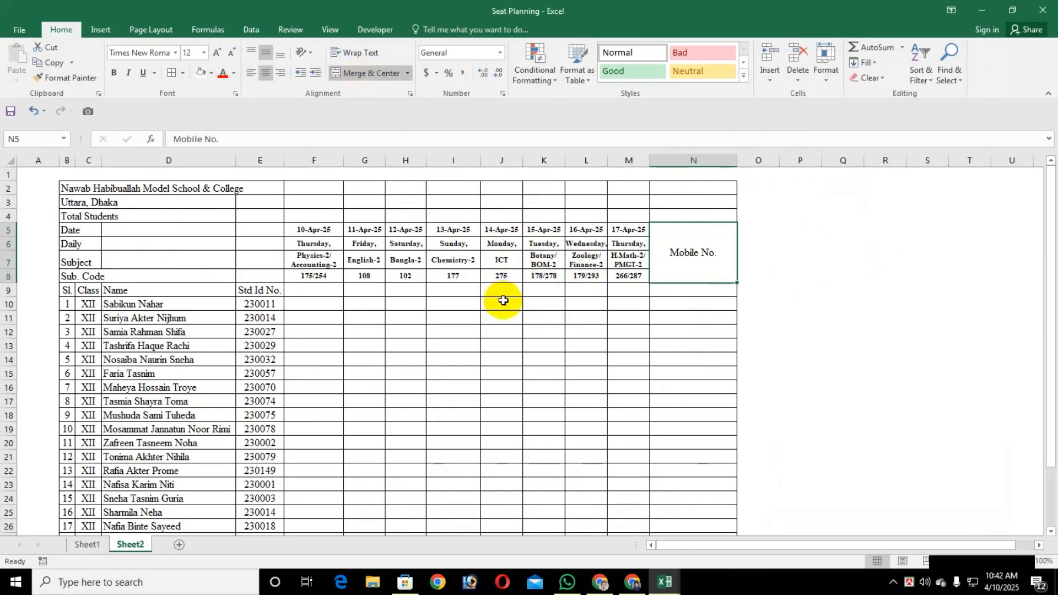
Make the Mobile No. heading bold and set its font size to 14
key(ctrl+b)
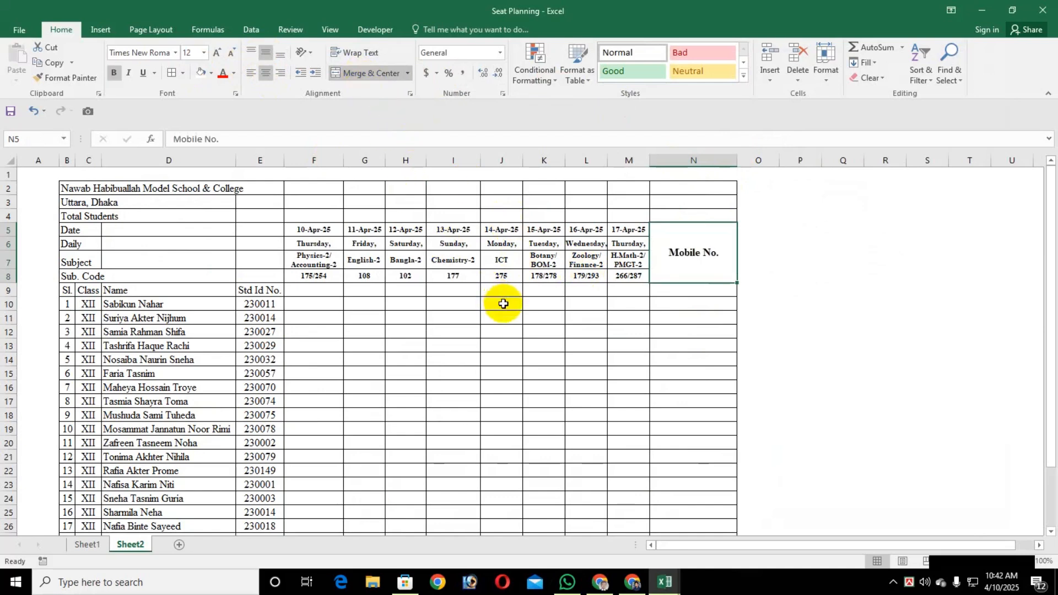
click(198, 52)
text(14)
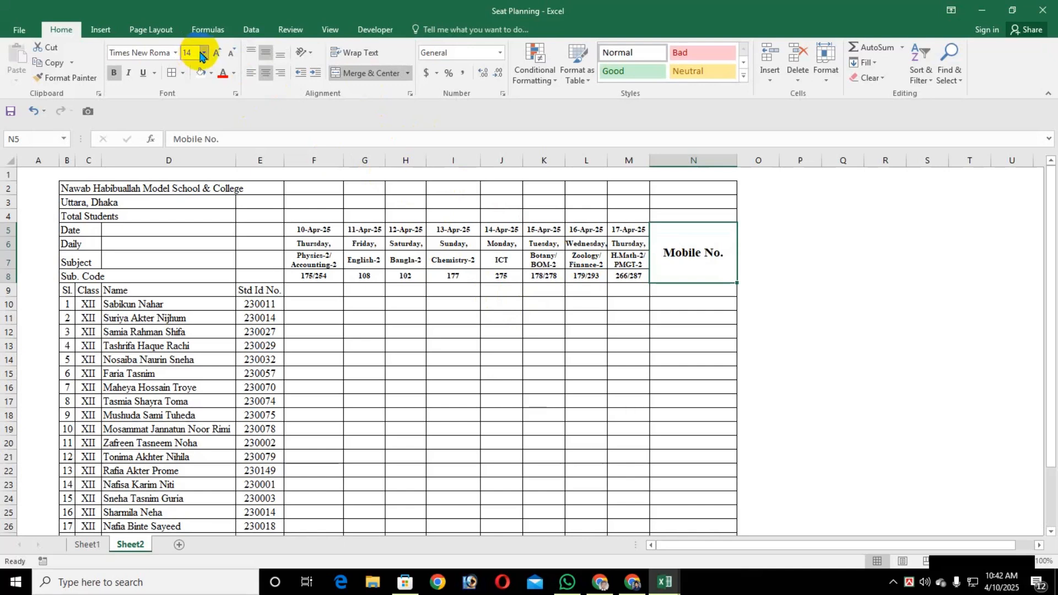
click(328, 386)
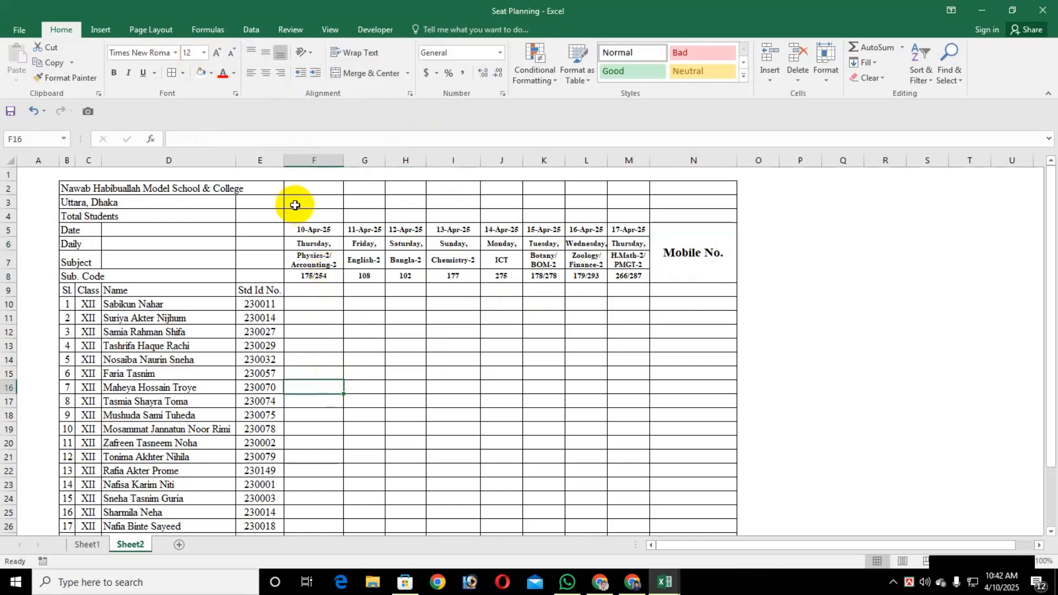
Remove all borders from the school name and address rows, cells B2 to N3
click(84, 188)
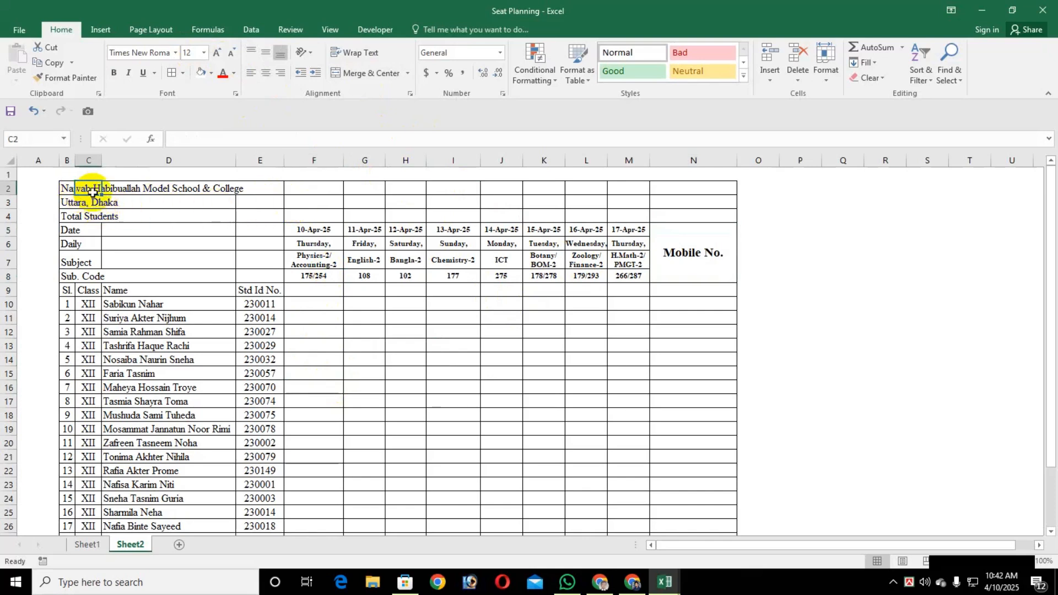
click(66, 189)
shift+click(709, 202)
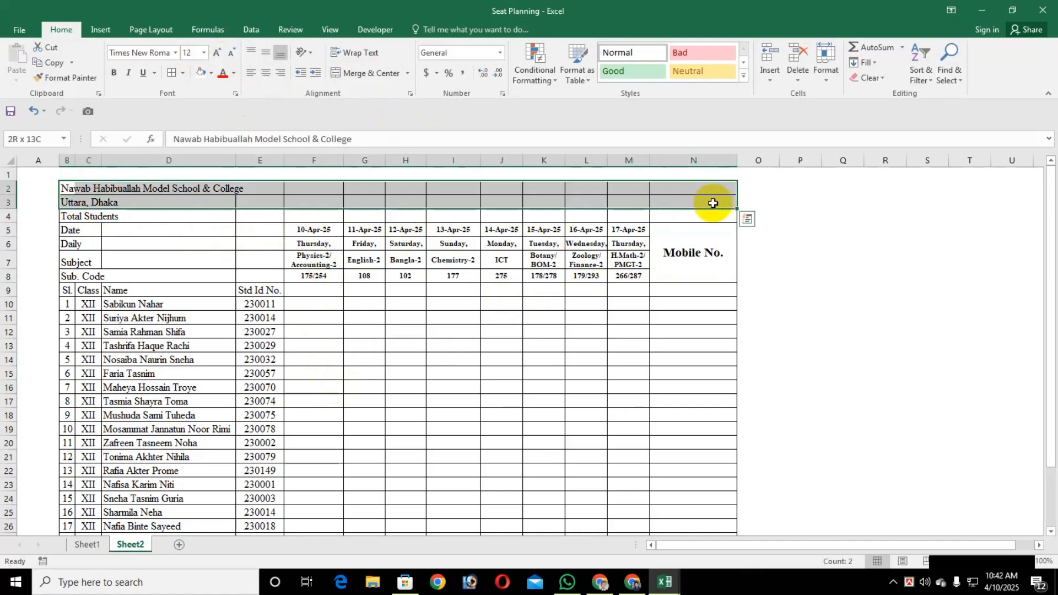
click(183, 73)
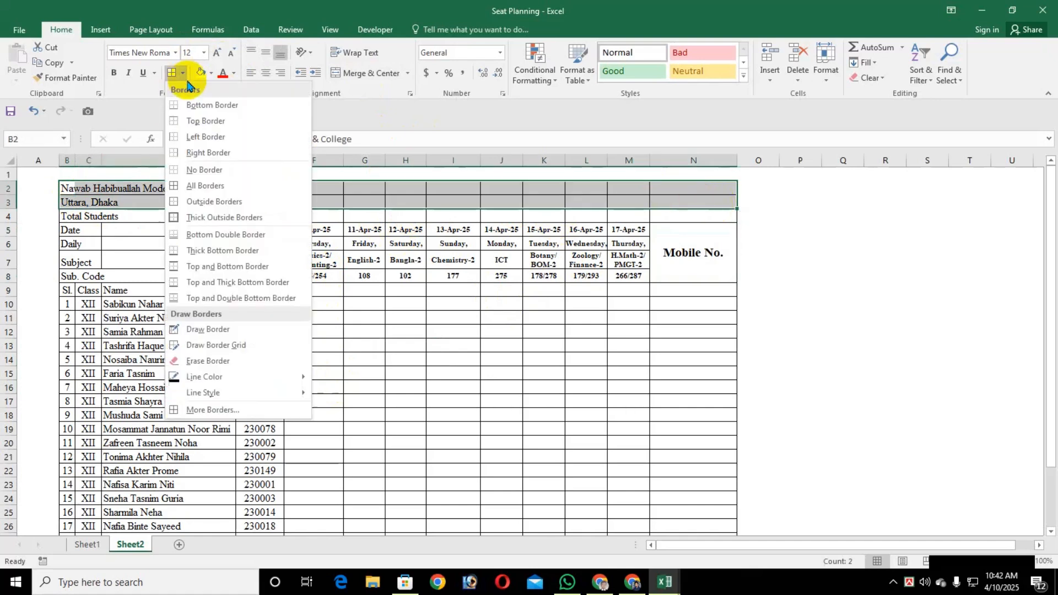
click(200, 170)
click(398, 317)
Apply all borders to cells C4 to N4 in the Total Students row
click(79, 216)
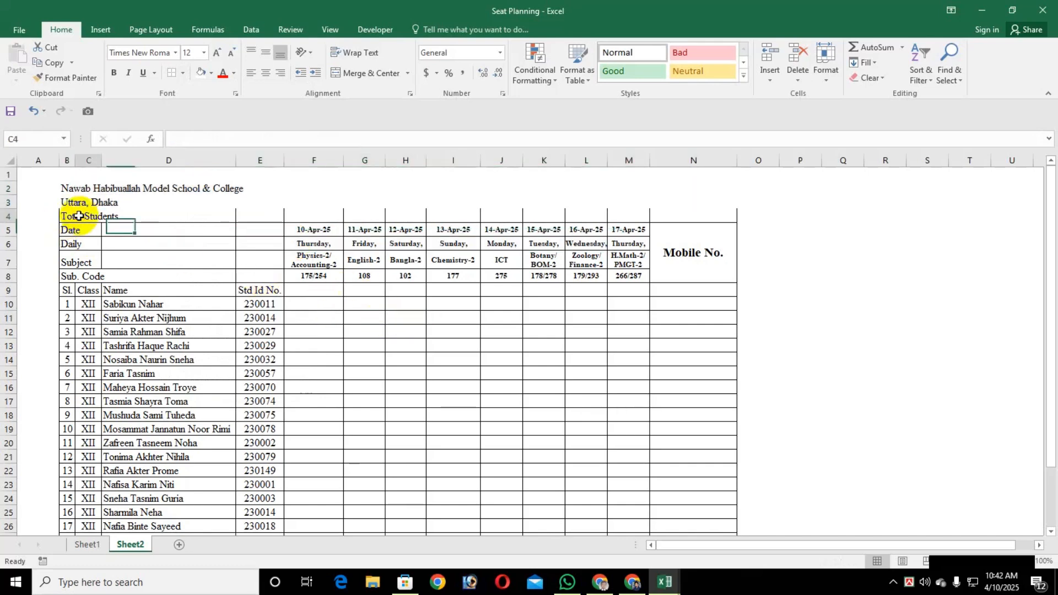
shift+click(703, 217)
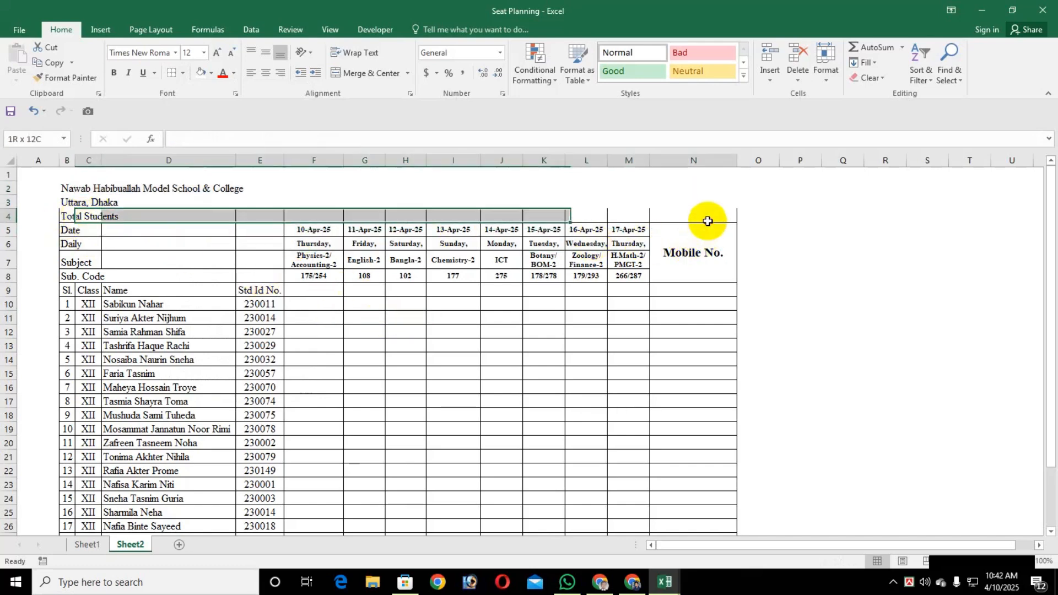
click(183, 74)
click(193, 186)
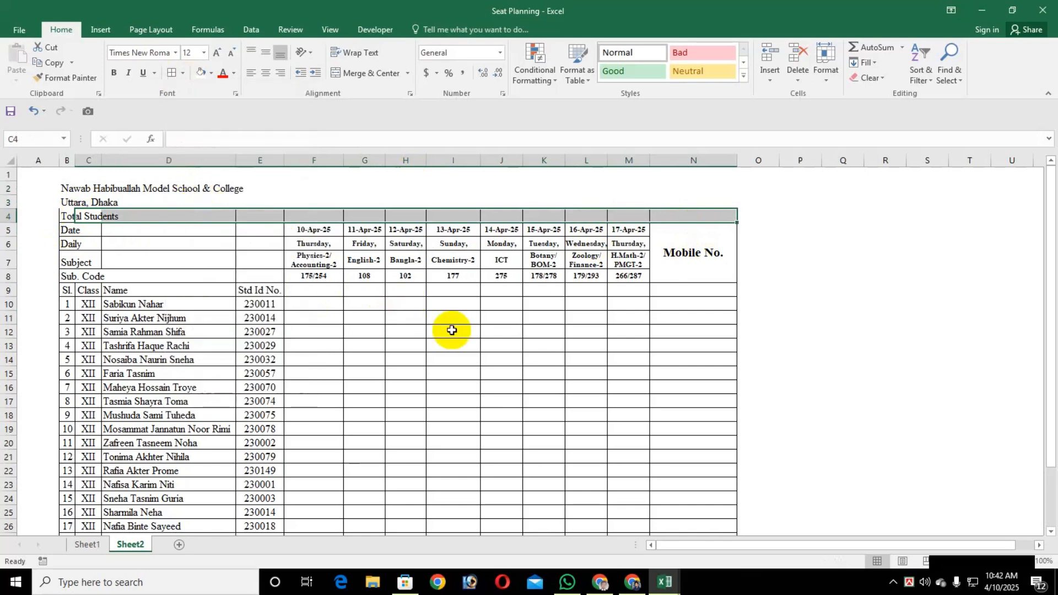
click(452, 330)
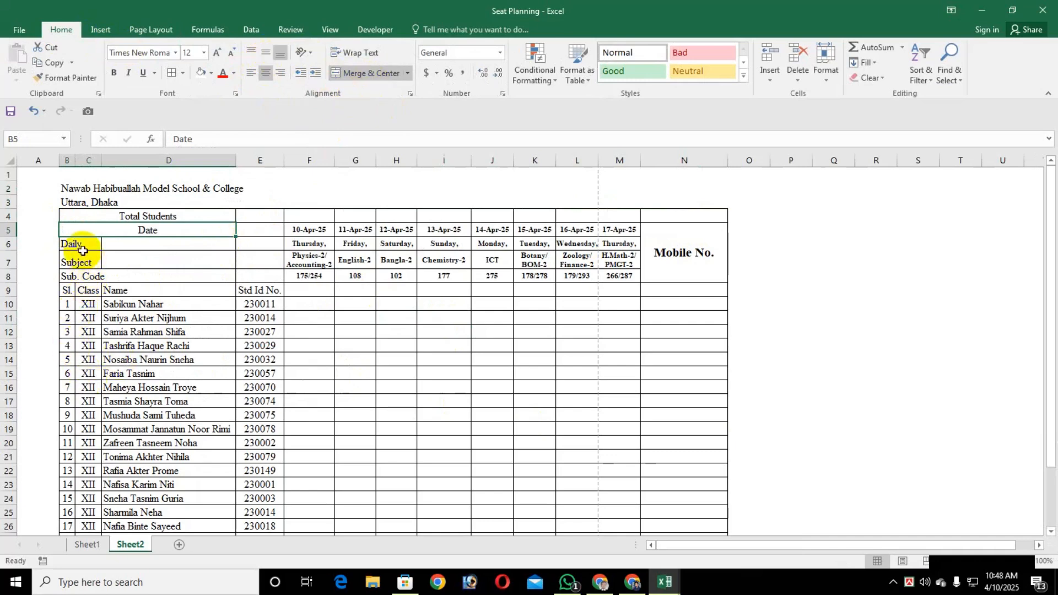
Merge and center the Daily label across cells B6 to D6
drag(81, 246, 217, 243)
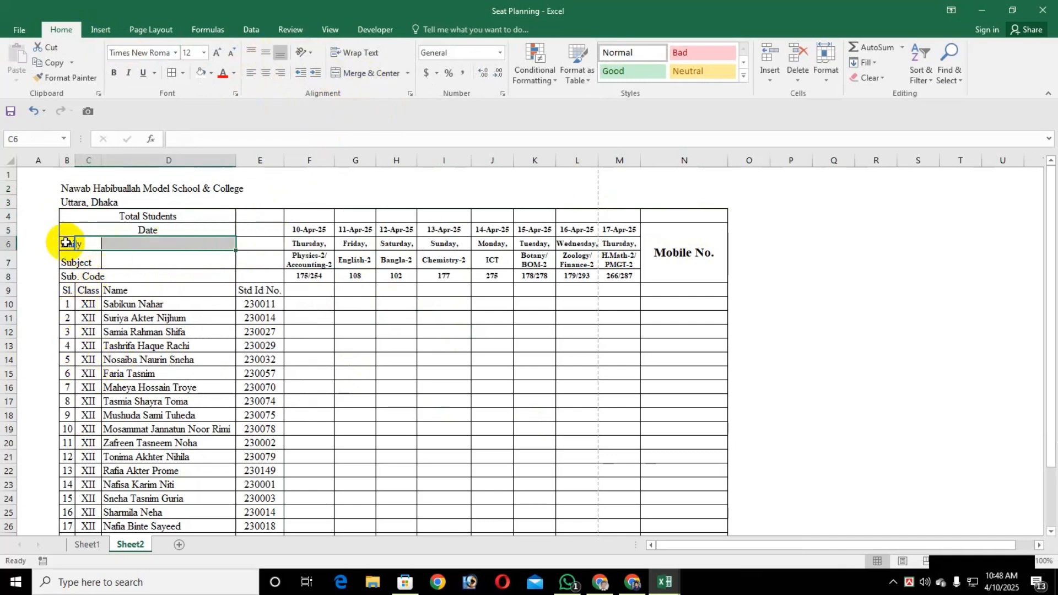
drag(66, 243, 220, 245)
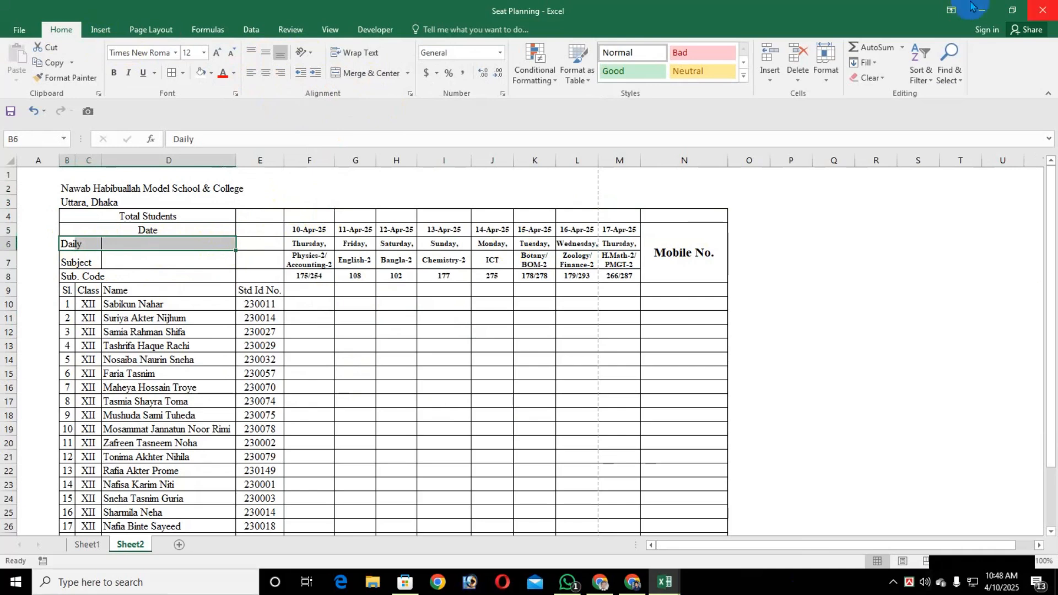
click(352, 72)
click(82, 264)
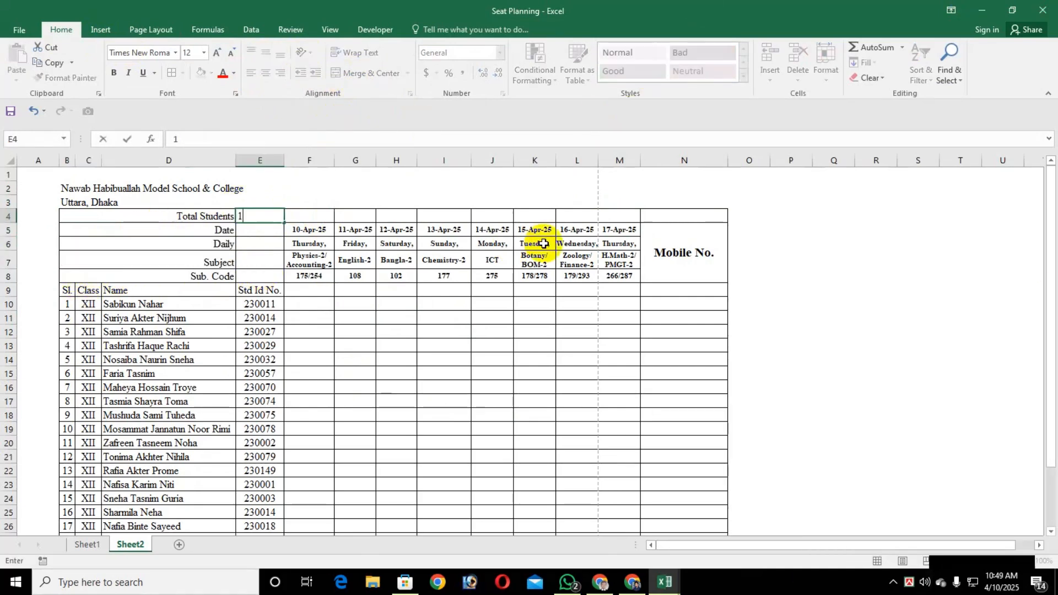
Enter 17 as the total students in cell E4 and the heading XII-Test Examination Attendance Sheet-2025 in F4
key(Return)
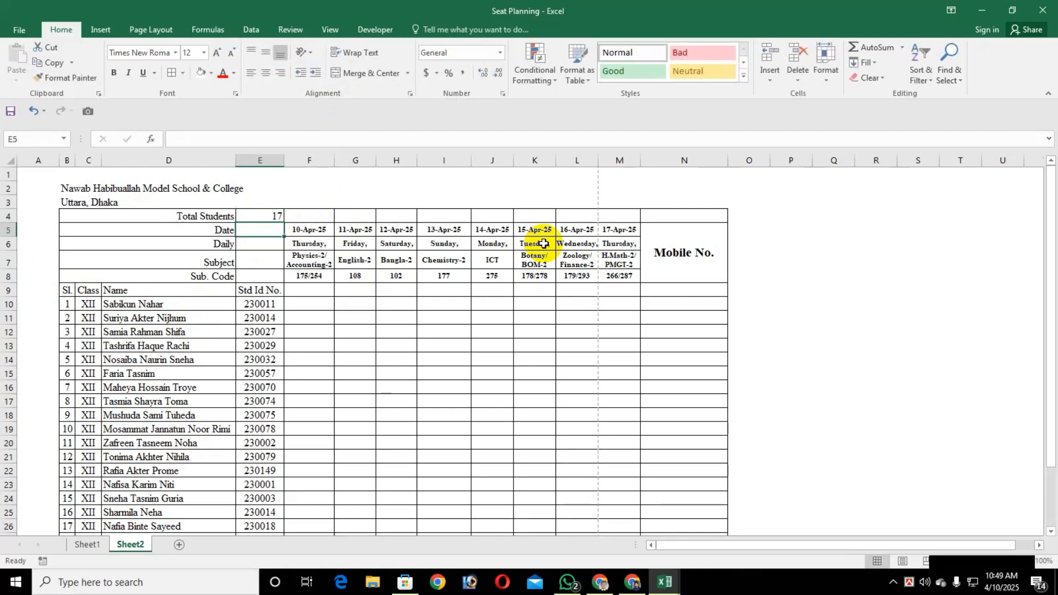
key(Up)
key(Right)
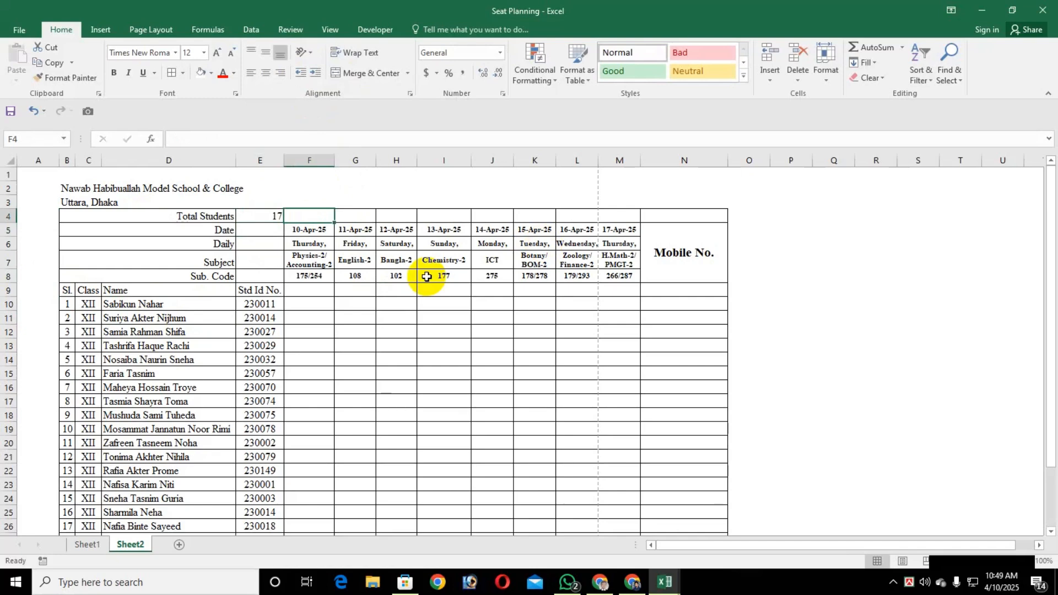
text(XI)
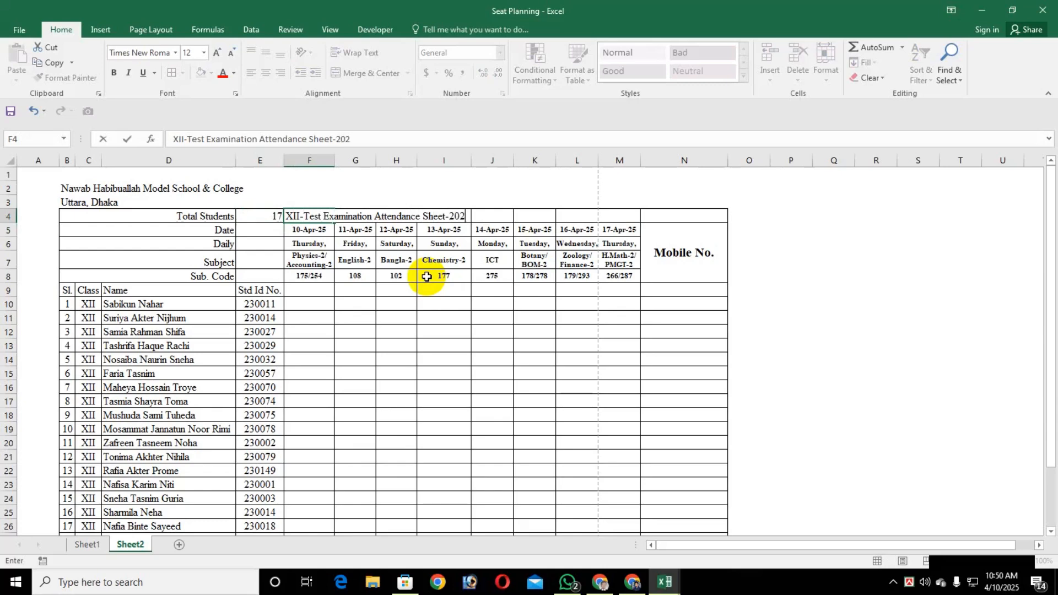
text(5)
key(ctrl+Return)
Merge and center the XII-Test Examination Attendance Sheet-2025 heading across cells F4 to L4 and make it bold
key(shift+Right)
key(shift+Right)
key(shift+Right)
key(shift+Right)
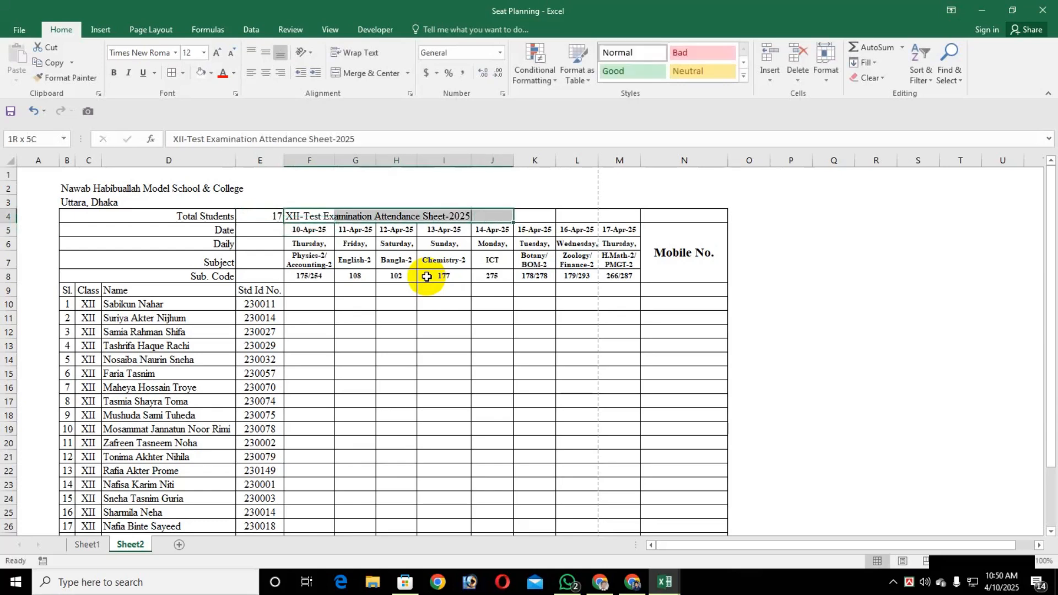
key(shift+Right)
key(shift+Right)
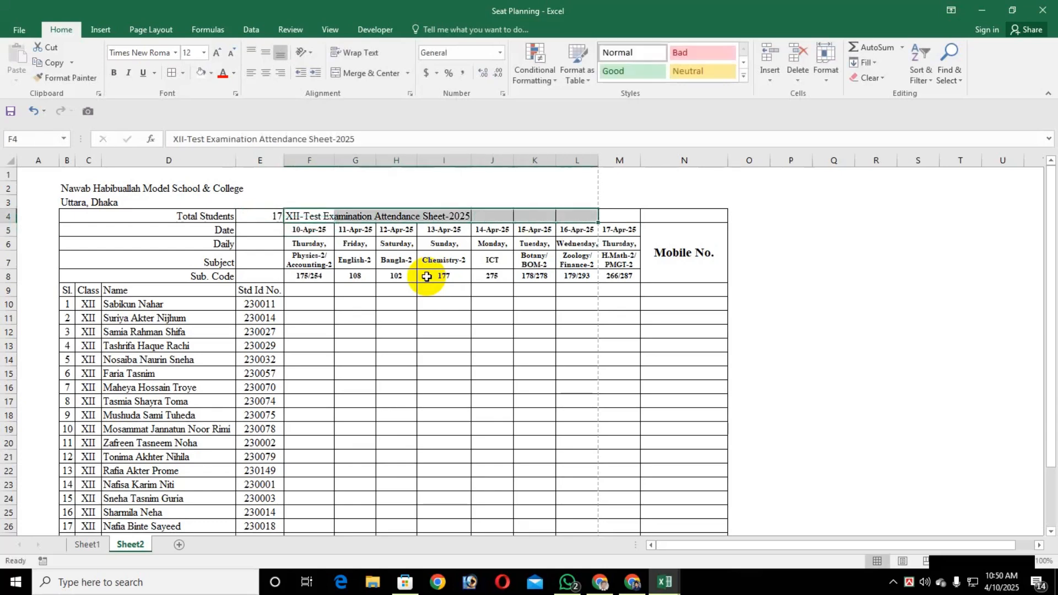
click(368, 72)
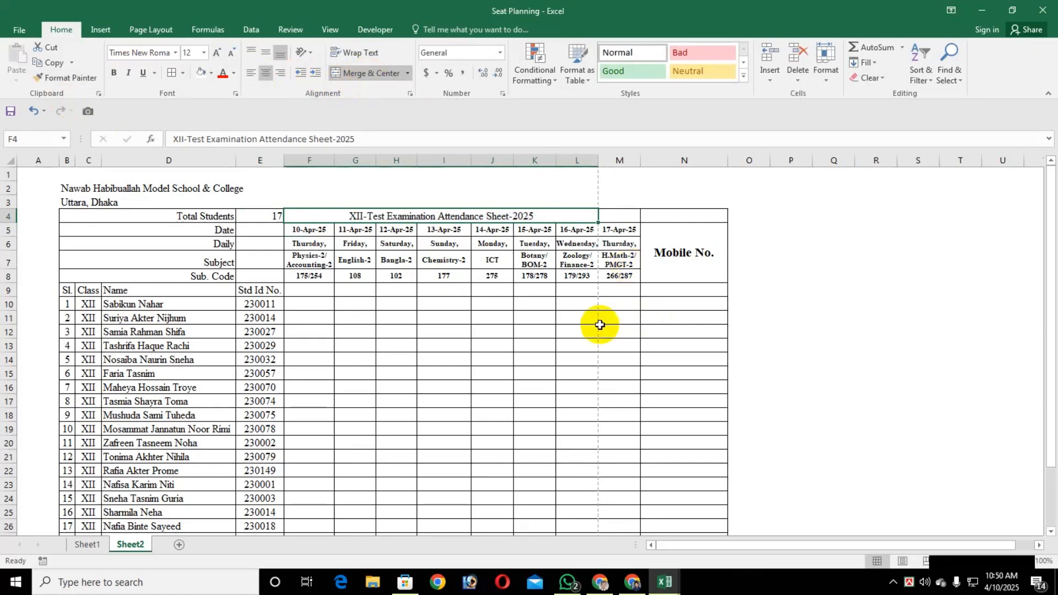
key(ctrl+b)
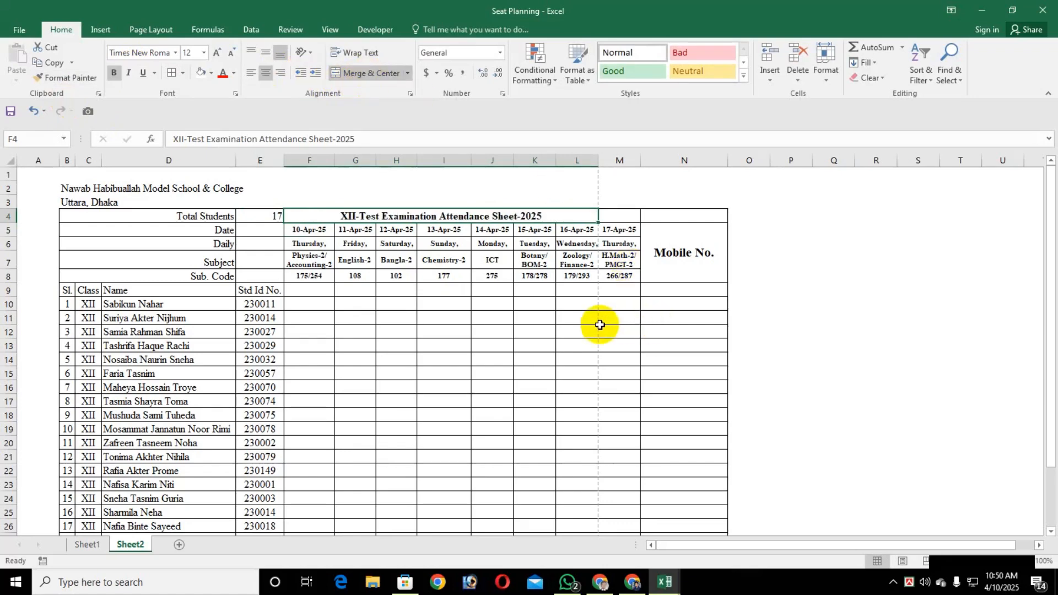
Bold the row labels from Total Students to Sub. Code and their values in cells B4 to E8
click(144, 217)
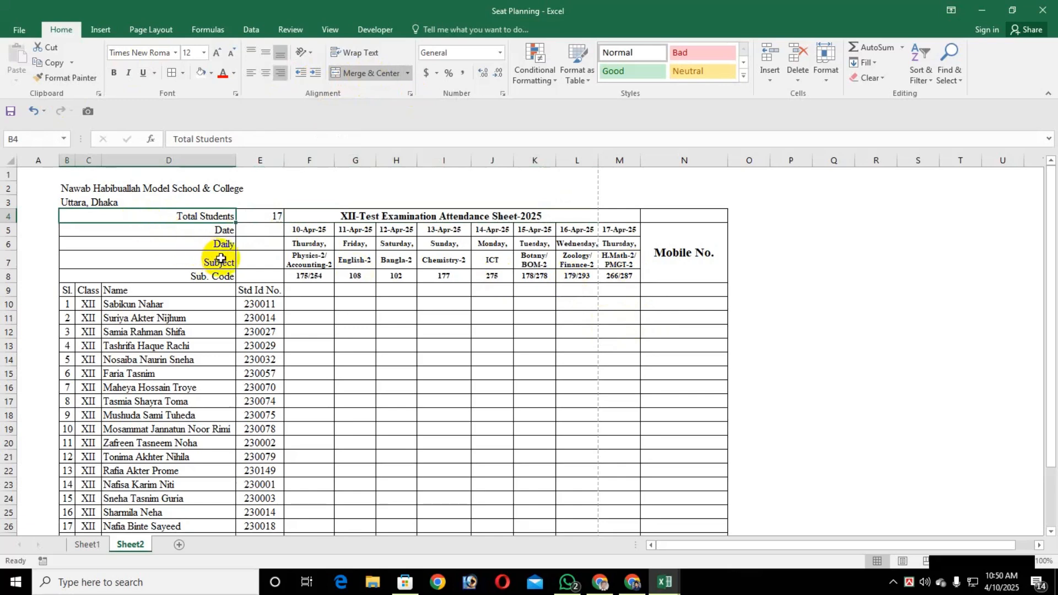
shift+click(258, 276)
key(ctrl+b)
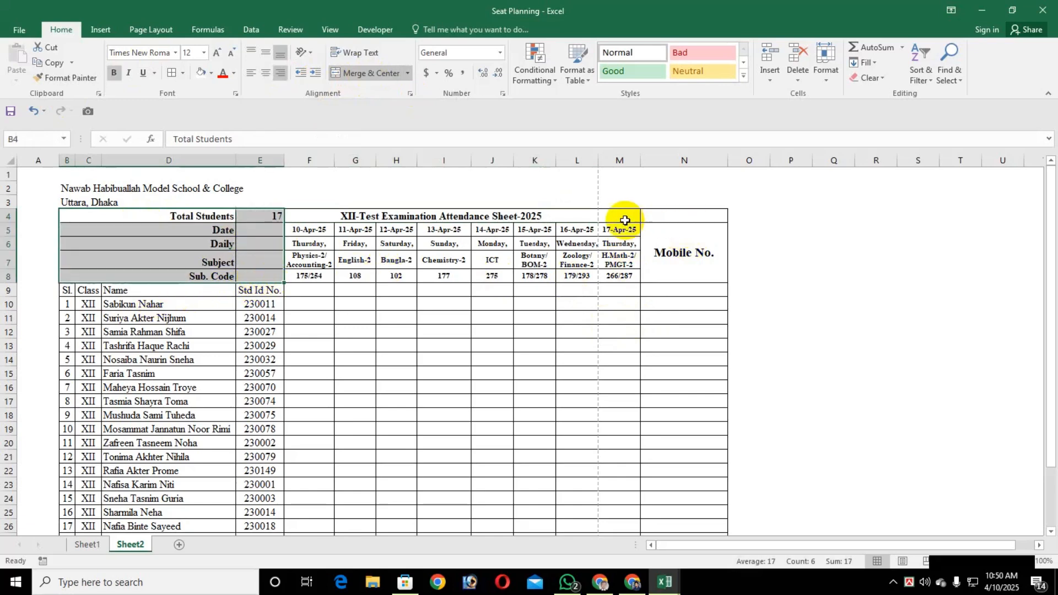
Merge and center cells M4 to N4 and enter Room No: 201 there in bold
click(624, 221)
shift+click(679, 218)
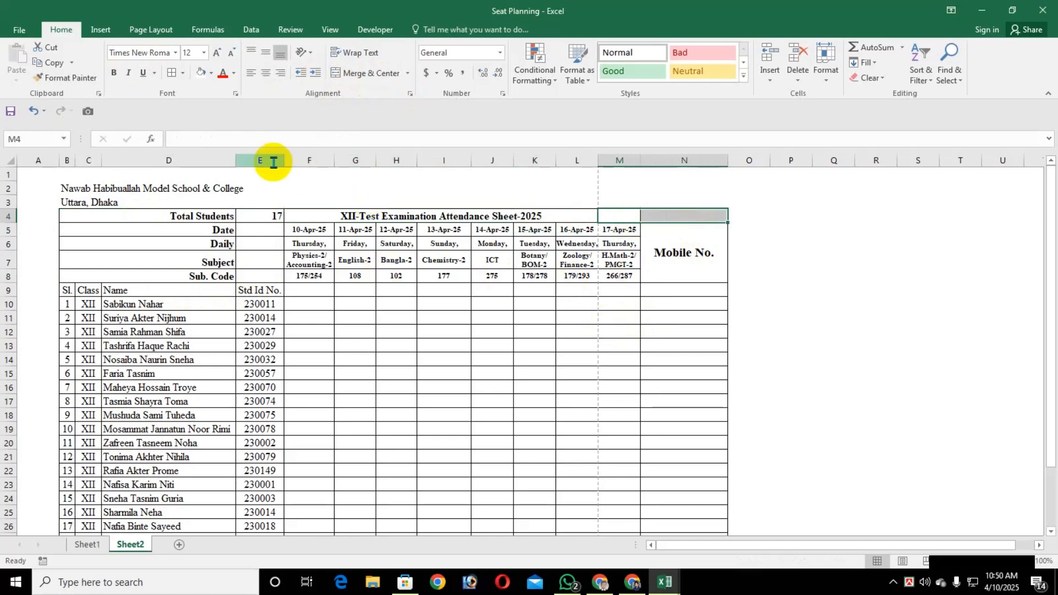
click(365, 73)
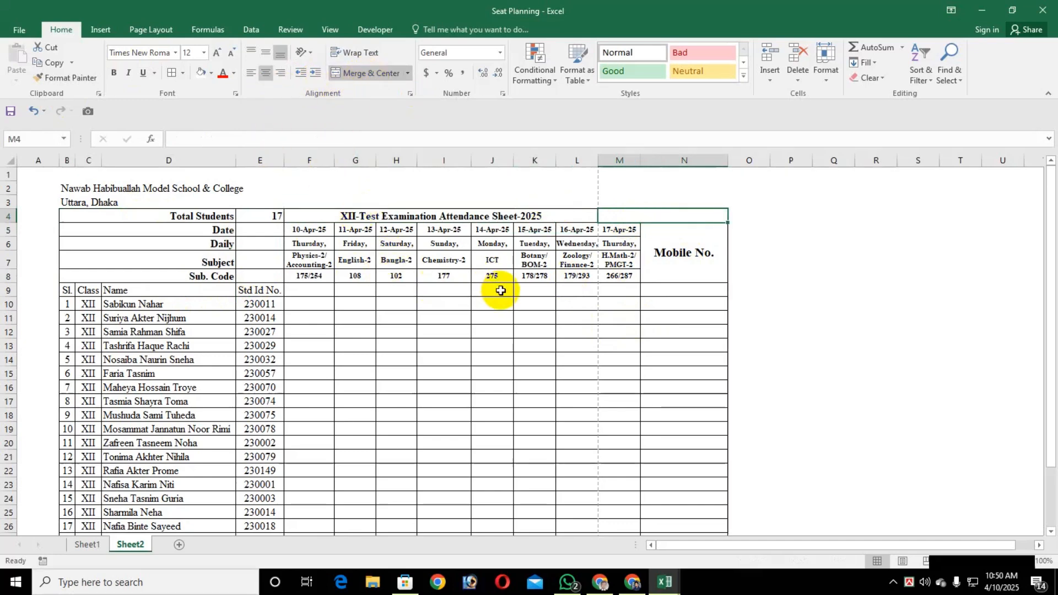
text(Room No: 201)
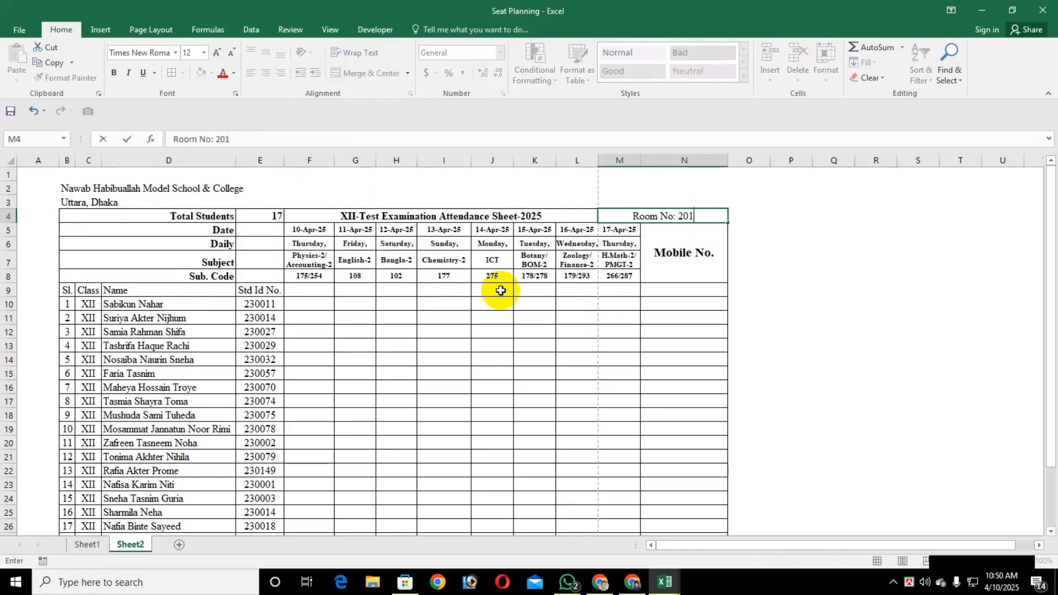
key(ctrl+Return)
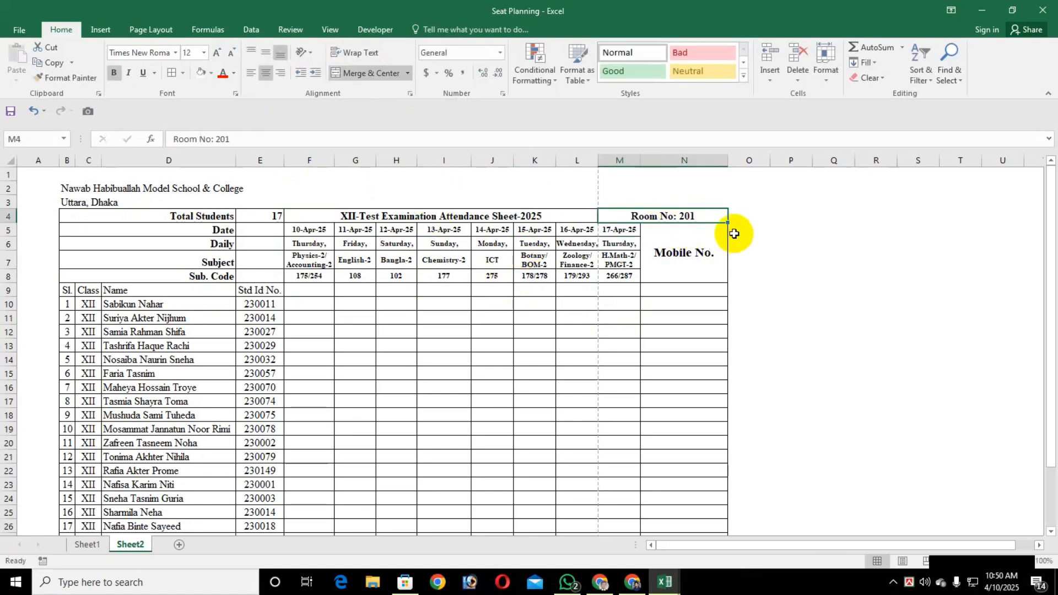
Unmerge the attendance sheet heading in row 4 and copy it from F4 into G4
click(573, 220)
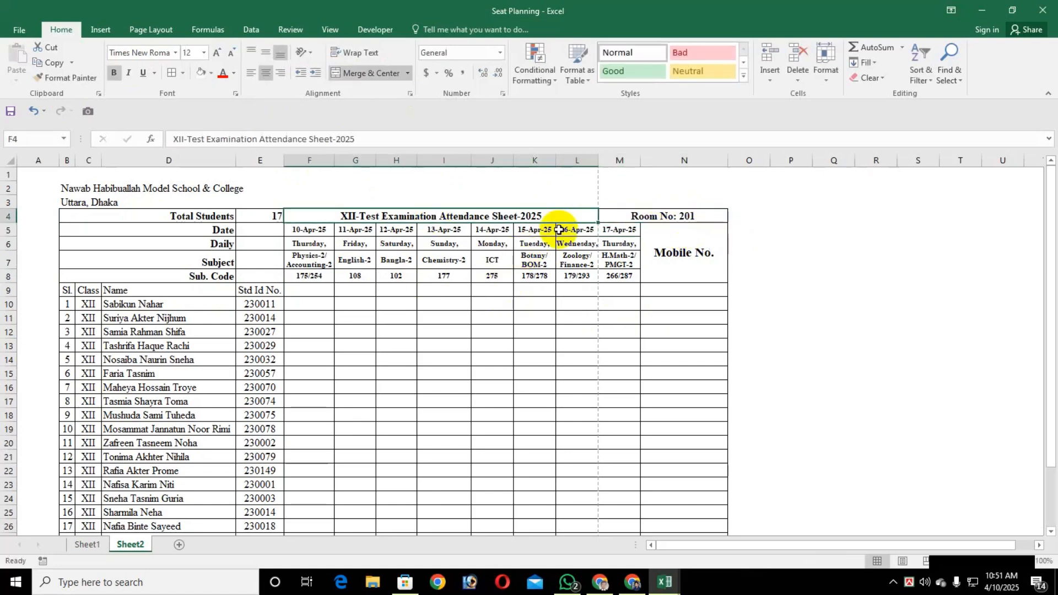
click(371, 73)
click(355, 318)
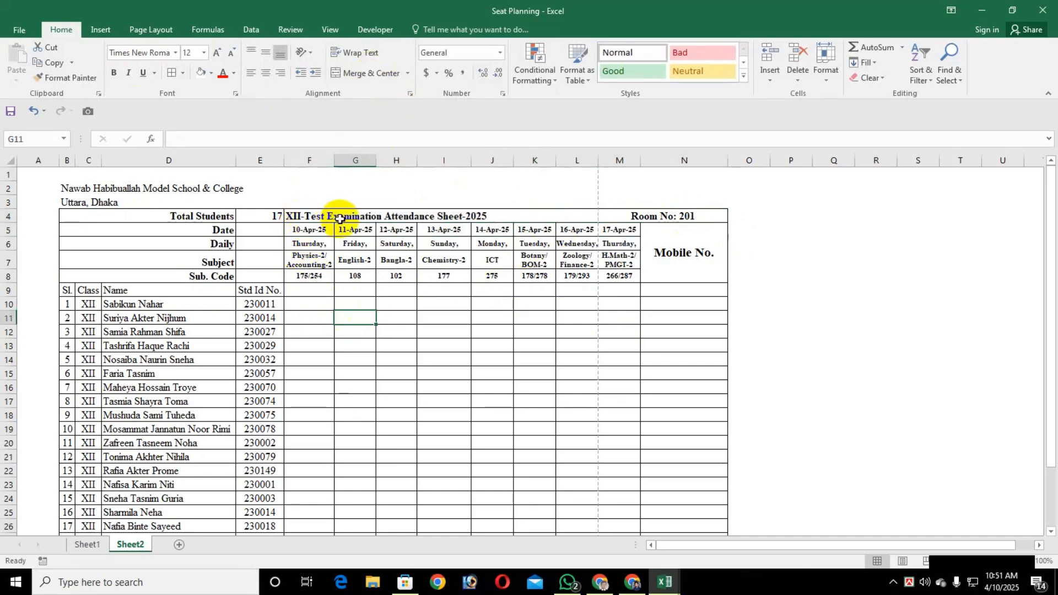
click(314, 218)
key(ctrl+c)
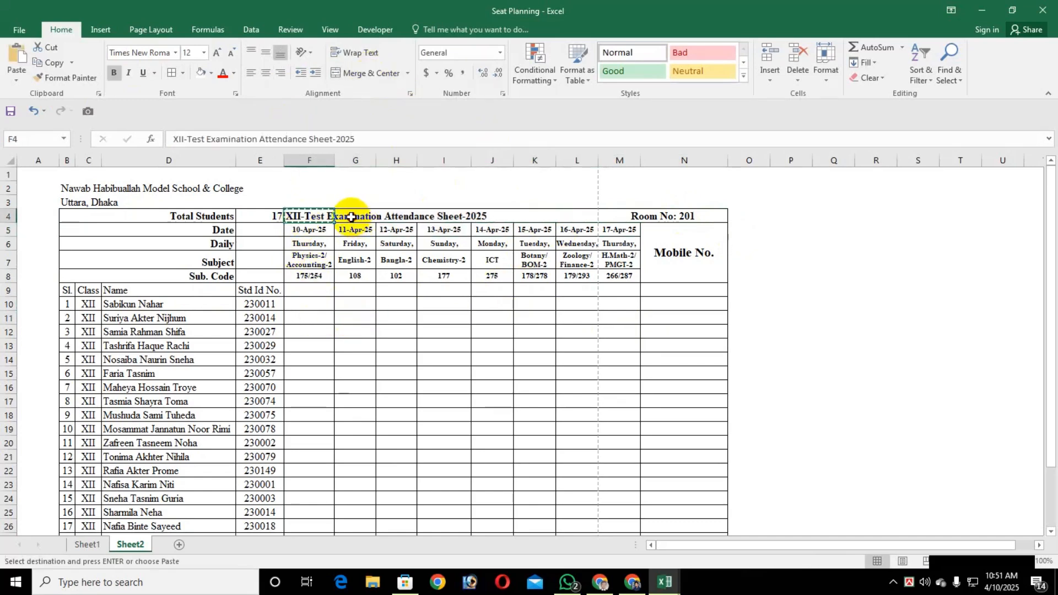
key(Right)
key(ctrl+v)
Clear the student total from E4 and enter 17 in F4 in place of the heading
key(Left)
key(Left)
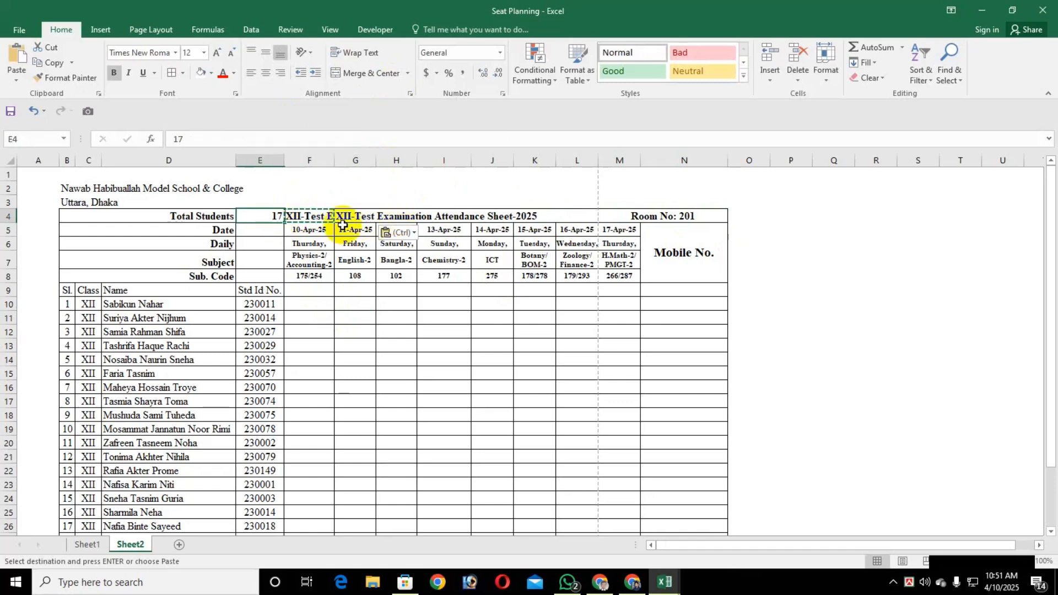
key(Delete)
click(306, 216)
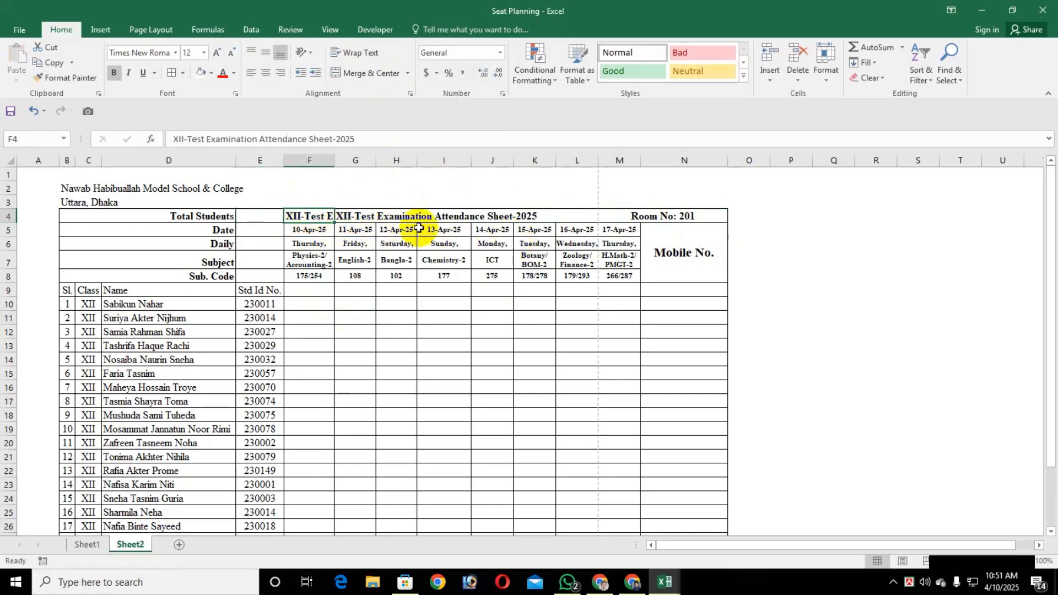
text(17)
key(Right)
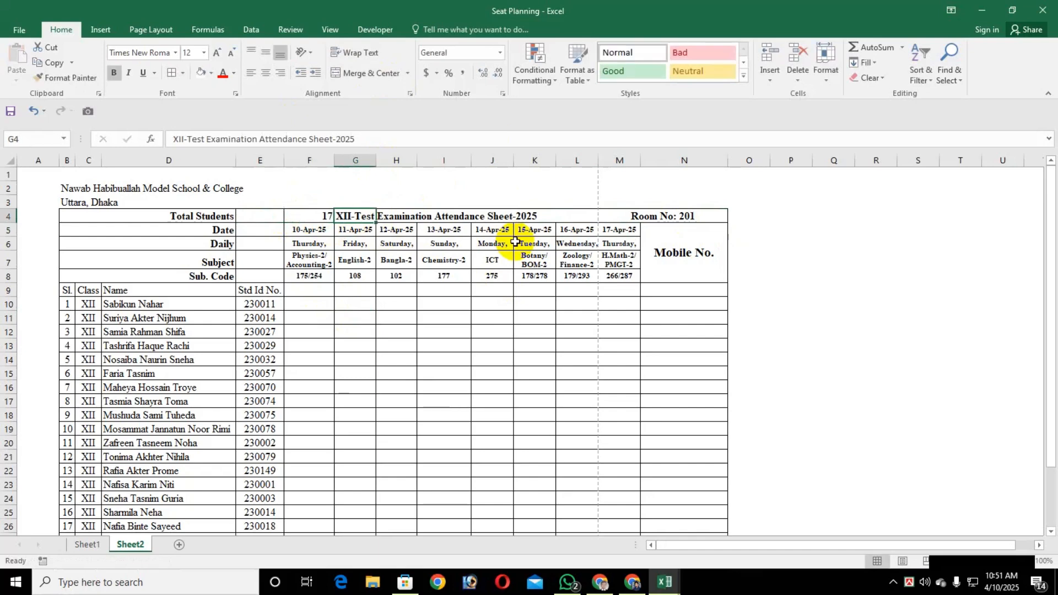
Merge and center the attendance sheet heading across cells G4 to L4 and align it to the vertical middle
key(shift+Right)
key(shift+Right)
key(shift+Right)
key(shift+Right)
key(shift+Right)
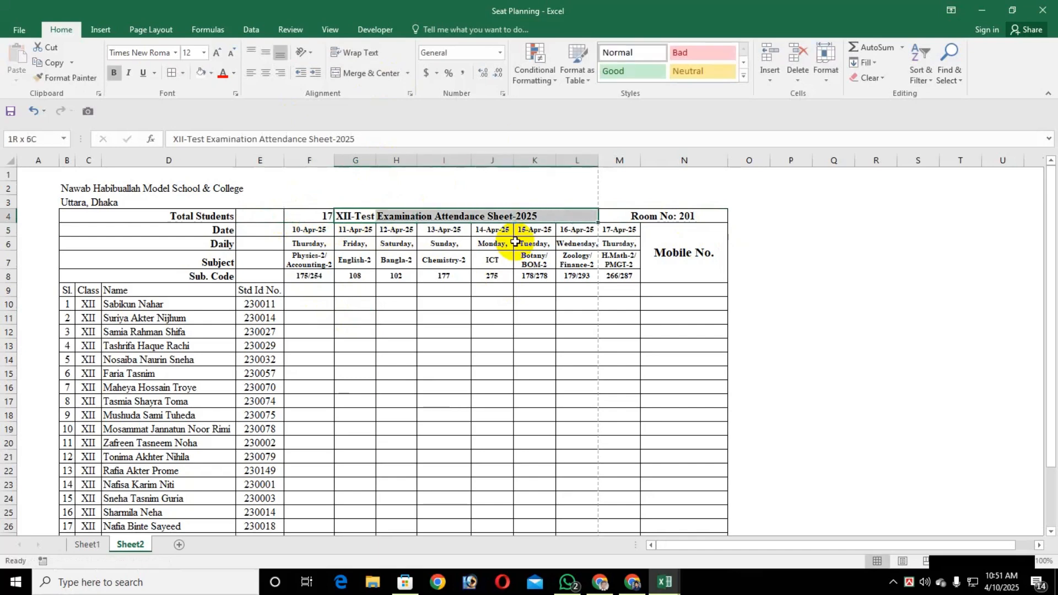
click(366, 72)
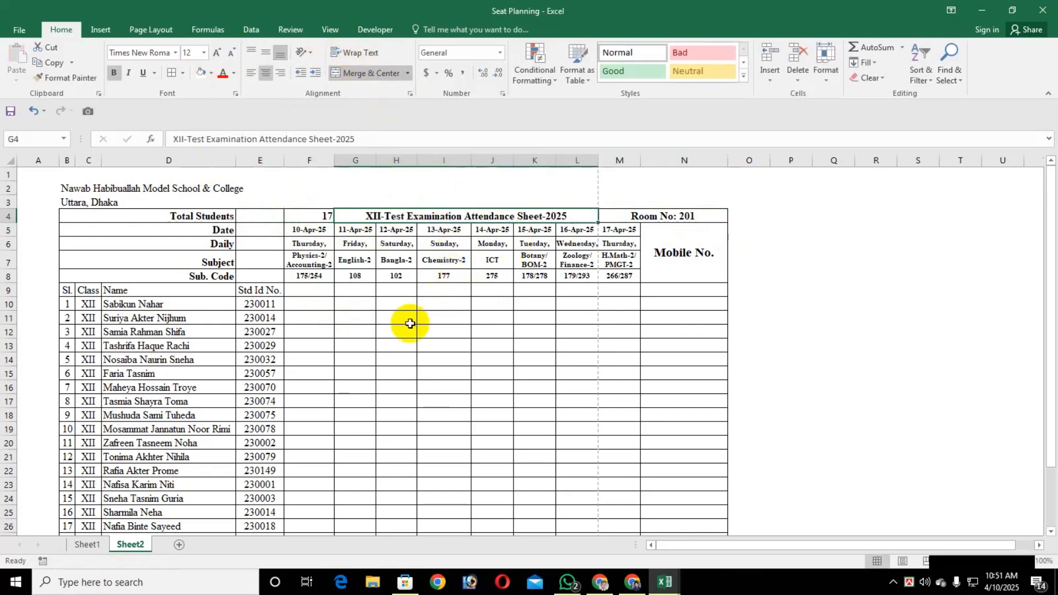
click(265, 52)
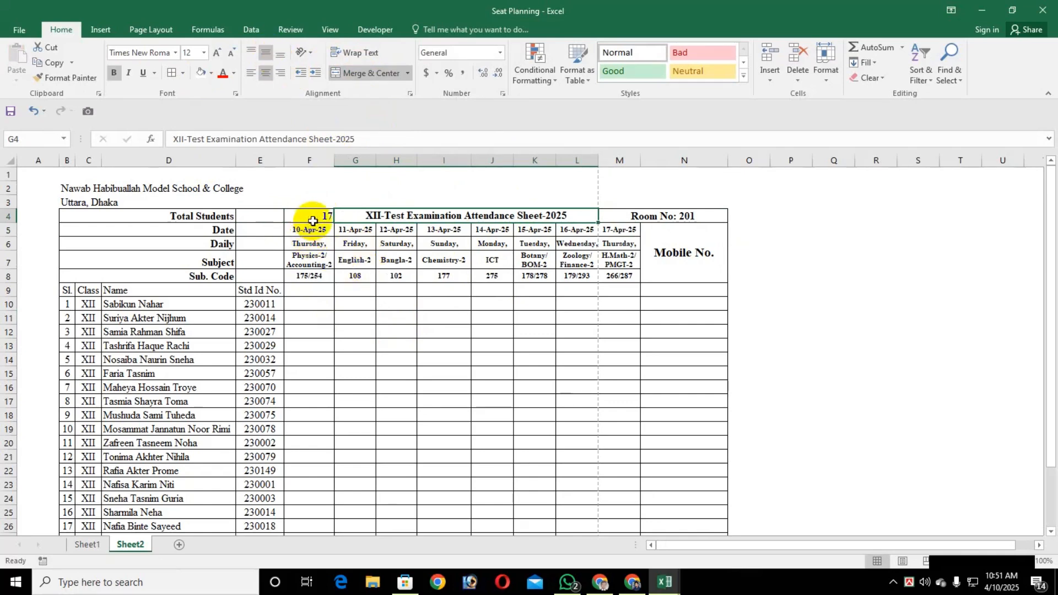
Center the student total in cell F4
click(312, 221)
click(266, 73)
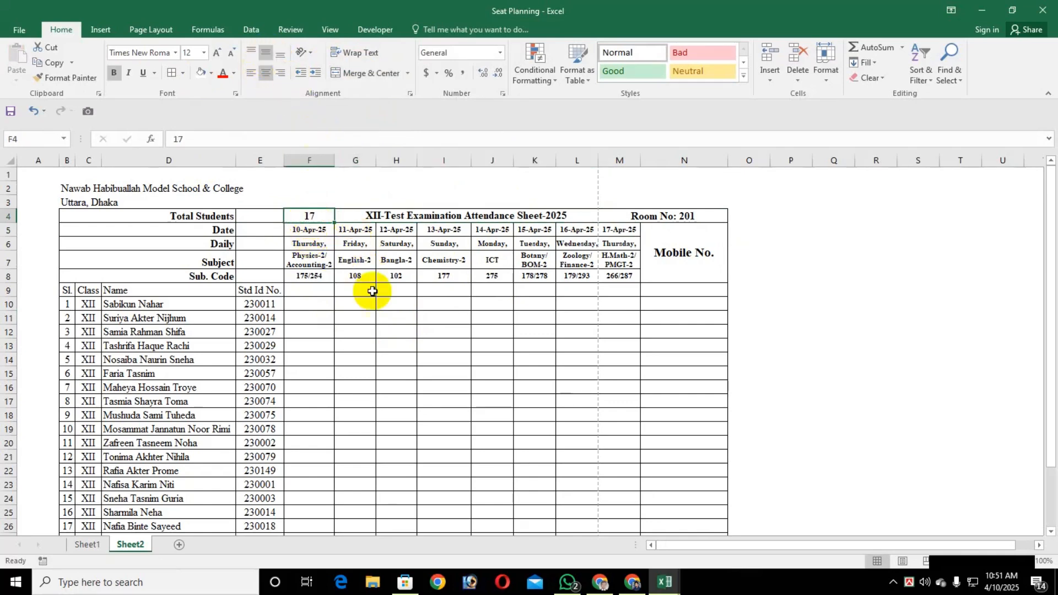
click(617, 216)
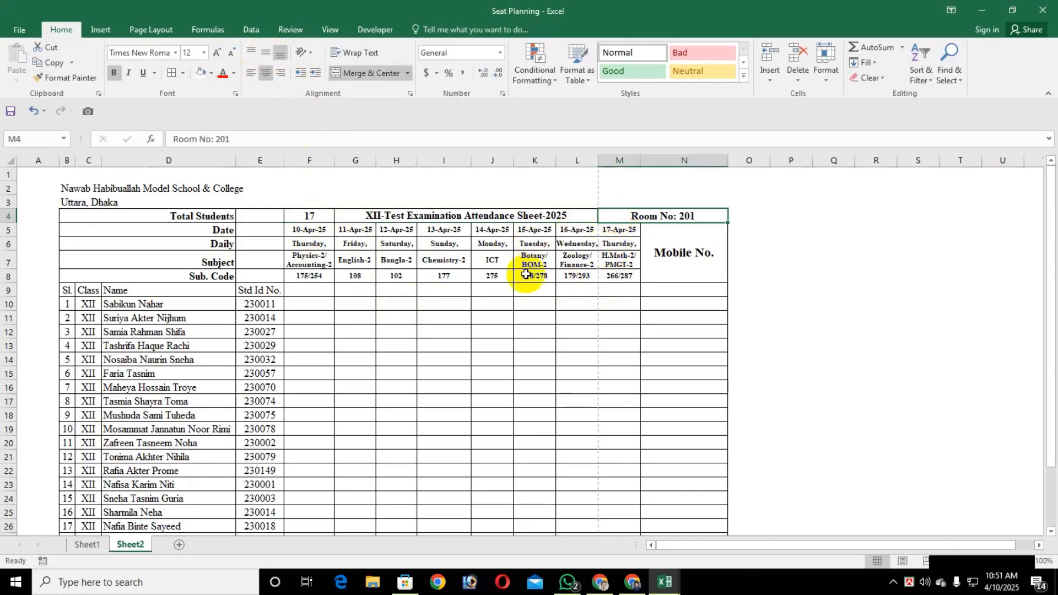
Draw a right block arrow about 0.63" wide and 0.14" high in cell E4 beside Total Students
click(257, 220)
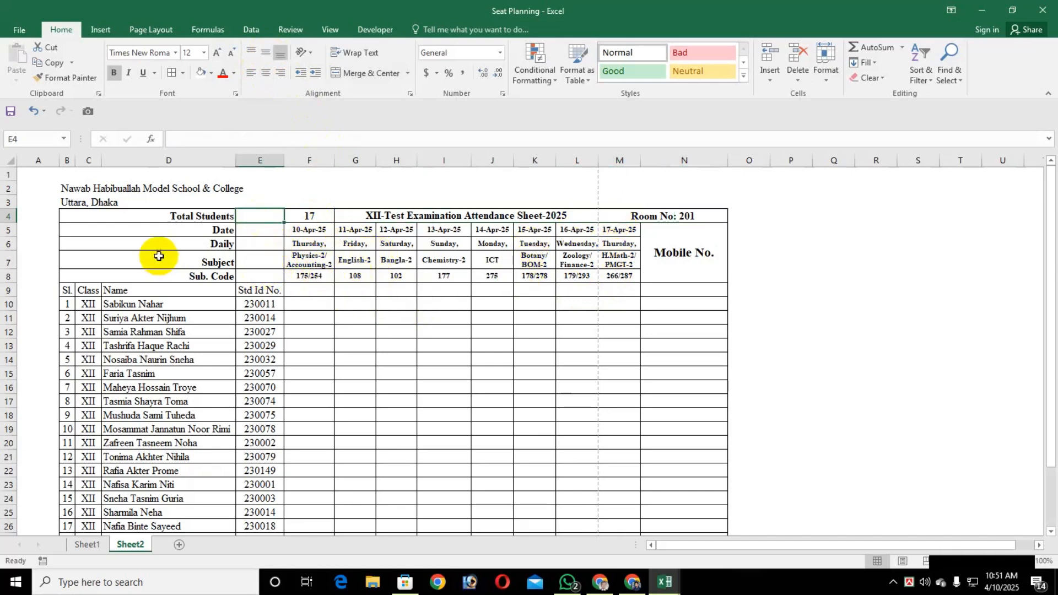
click(287, 313)
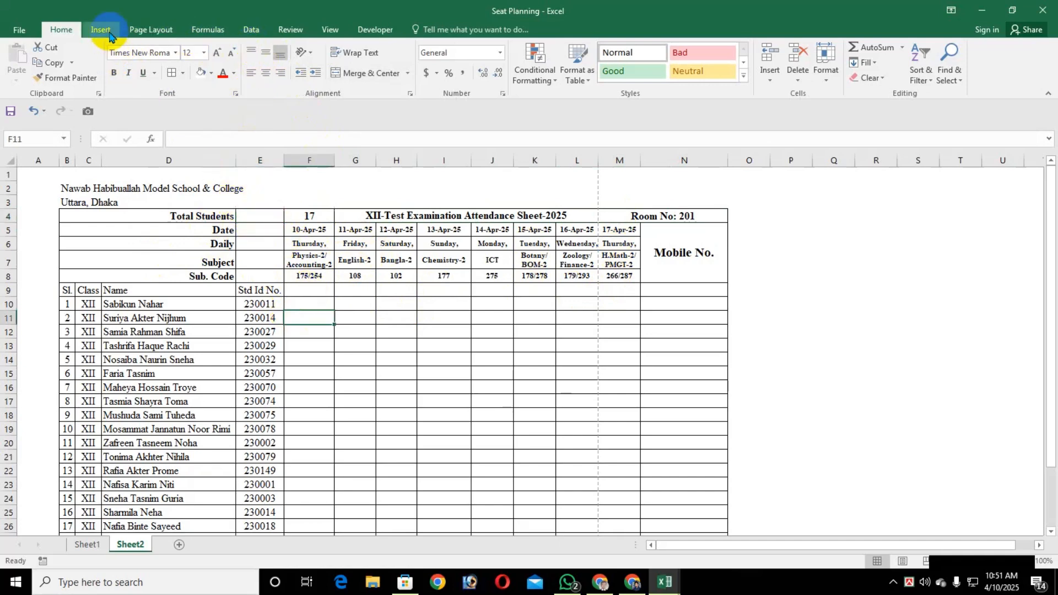
click(401, 390)
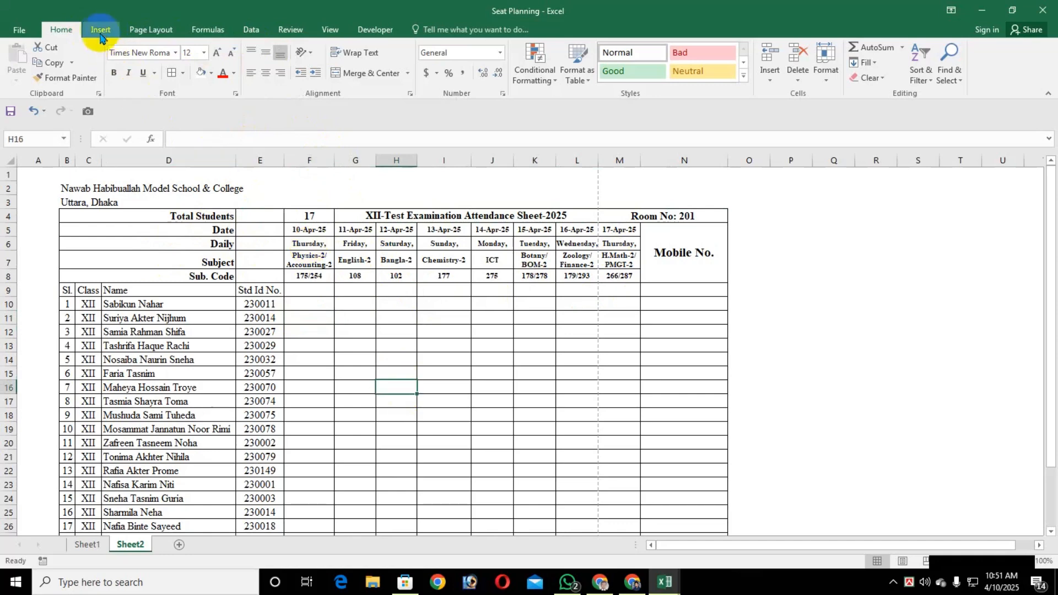
scroll(118, 58, down, 1)
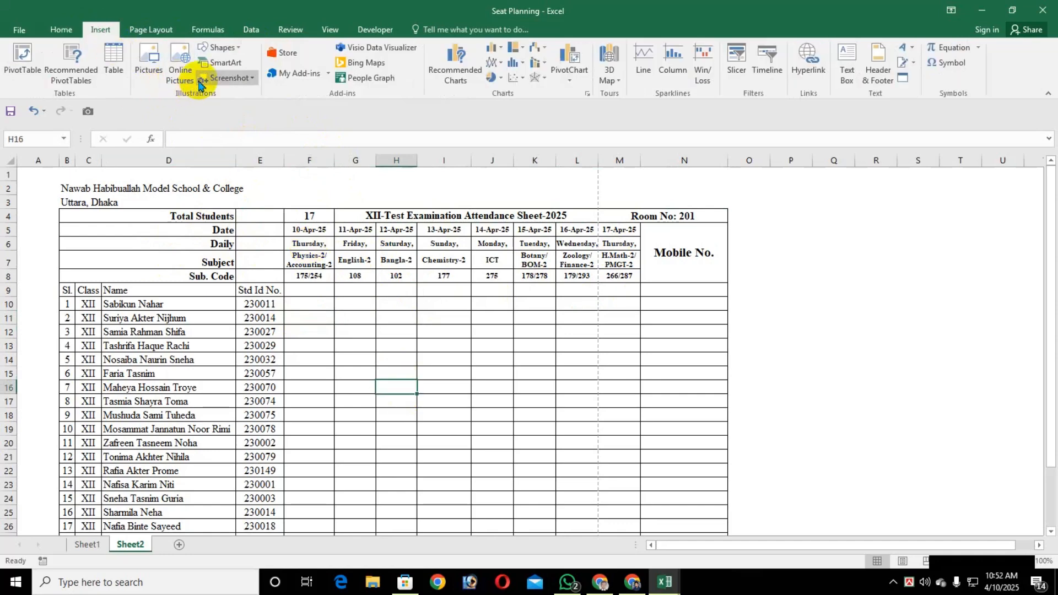
click(234, 52)
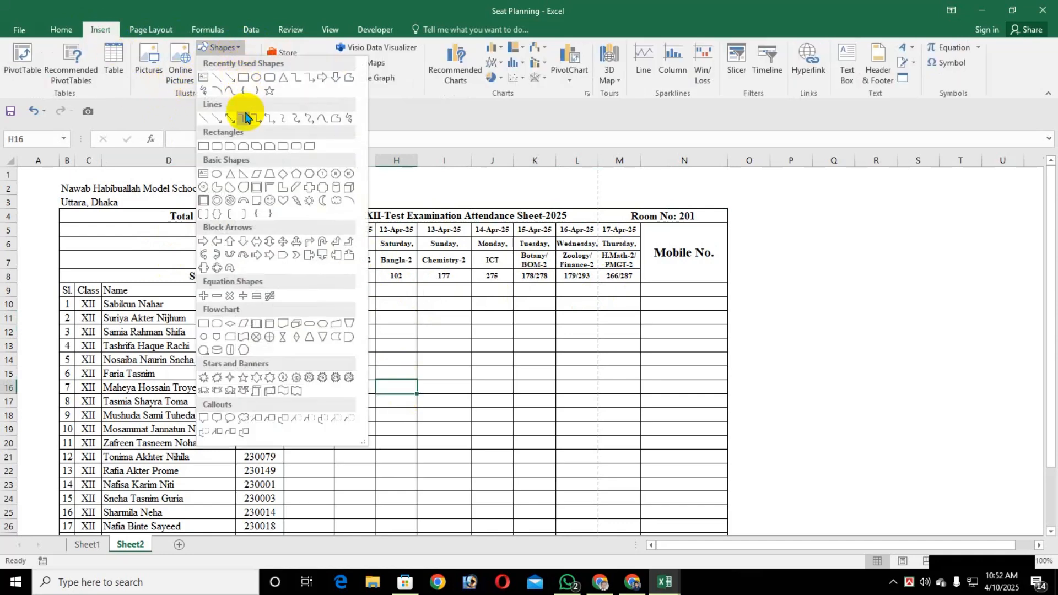
click(204, 241)
drag(243, 213, 281, 221)
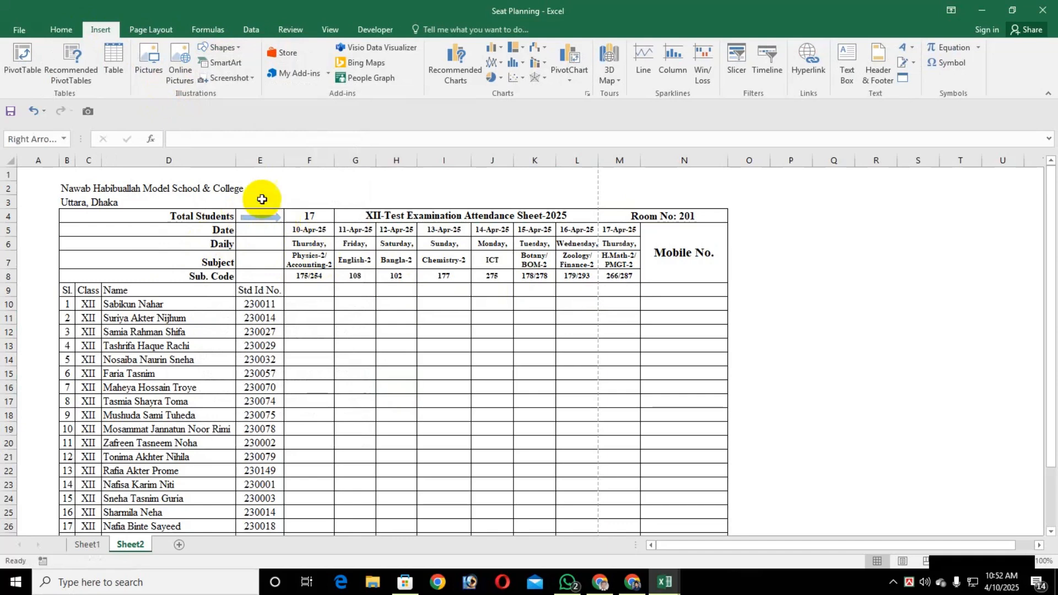
Set the arrow's text fill and text outline to black
click(682, 51)
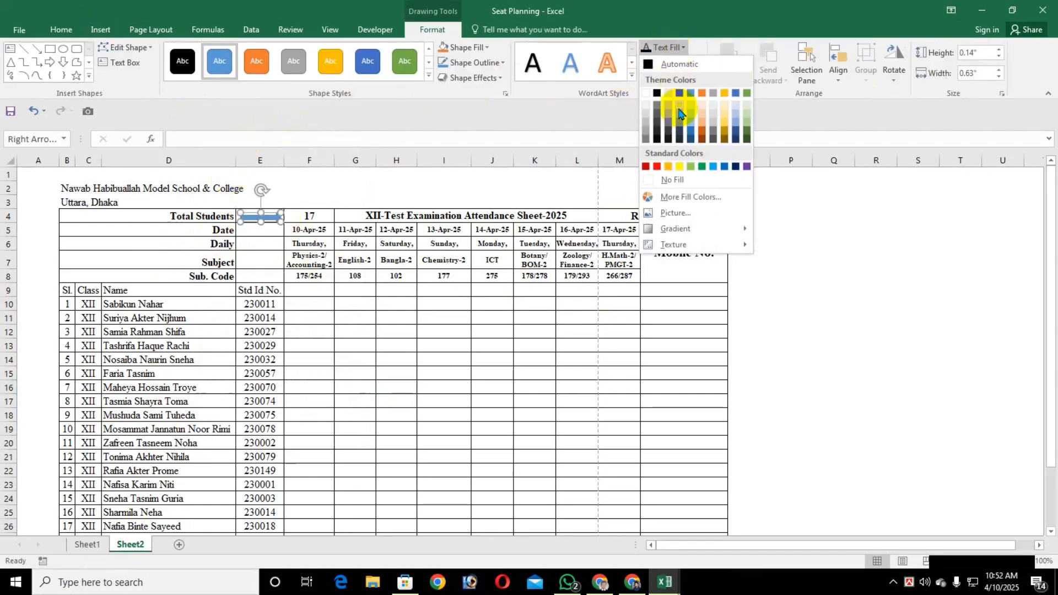
click(656, 88)
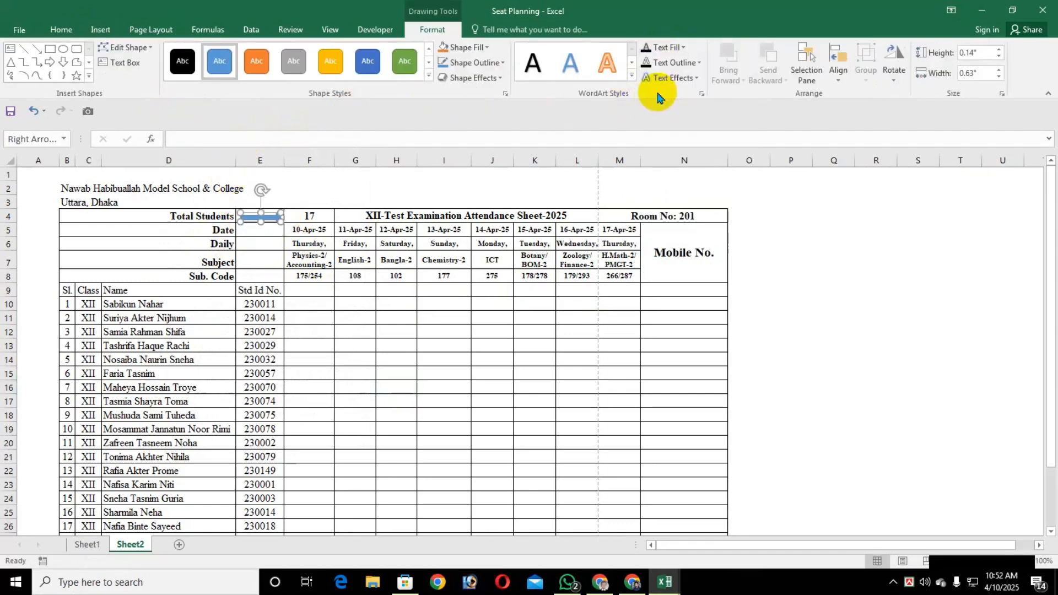
click(699, 63)
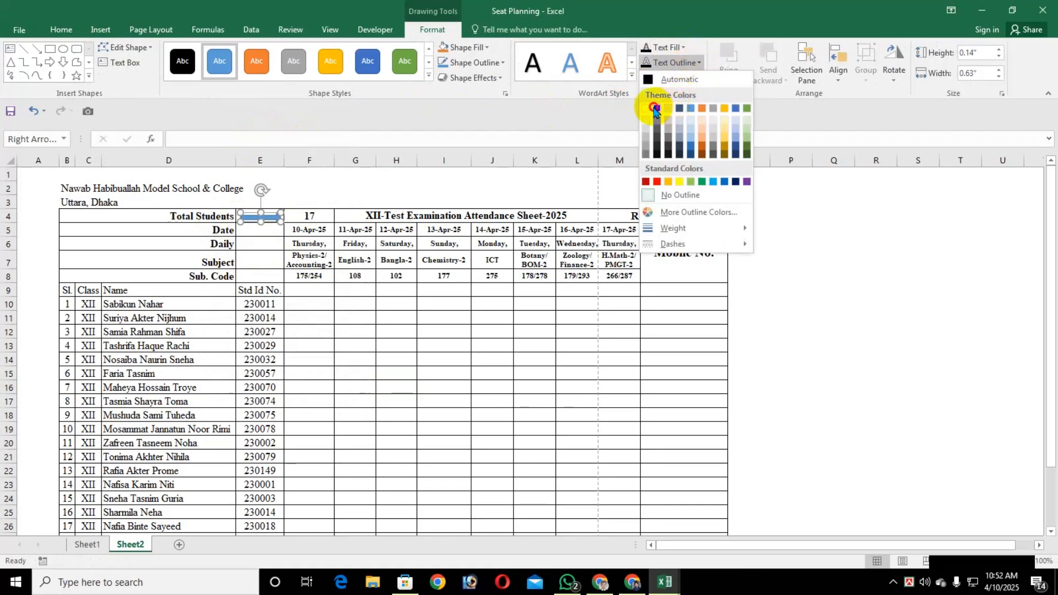
click(654, 110)
Set the arrow's shape fill and shape outline to black
click(485, 63)
click(452, 108)
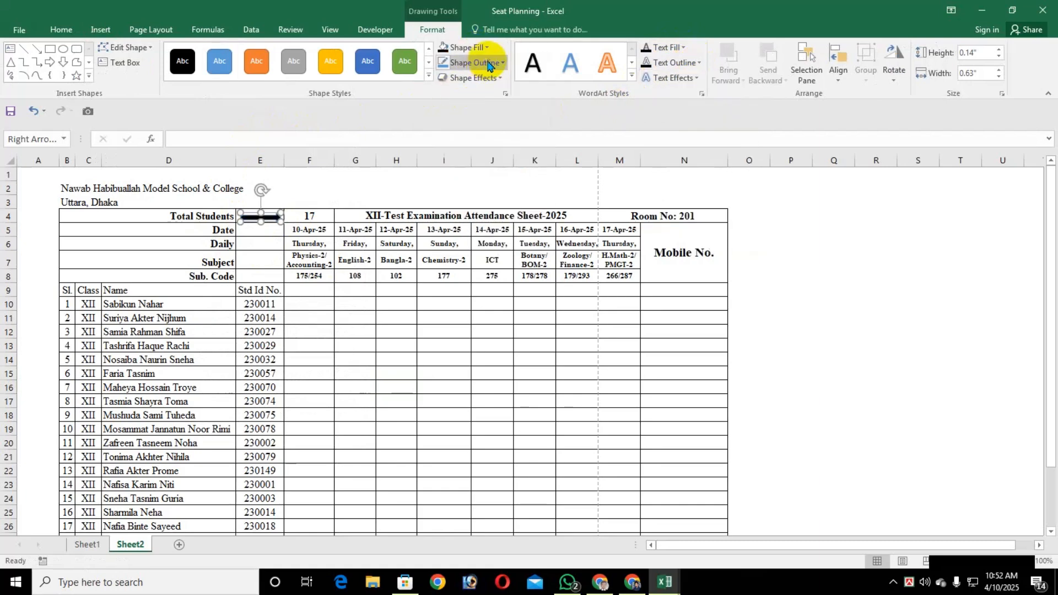
click(488, 65)
click(445, 109)
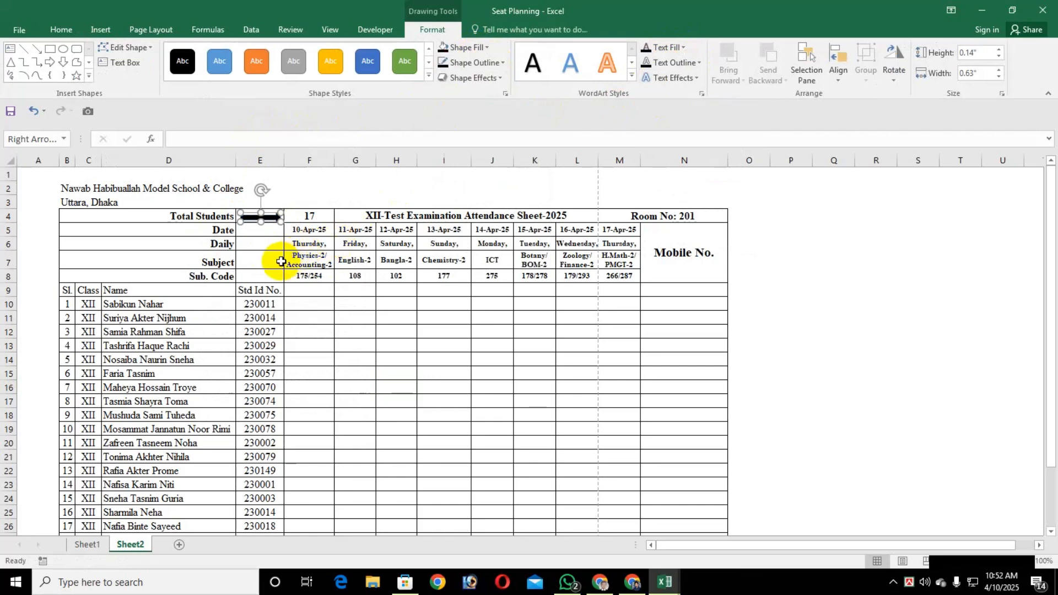
Reduce the arrow's height to about 0.1" and place a copy of it in the Date row of column E
drag(262, 221, 263, 217)
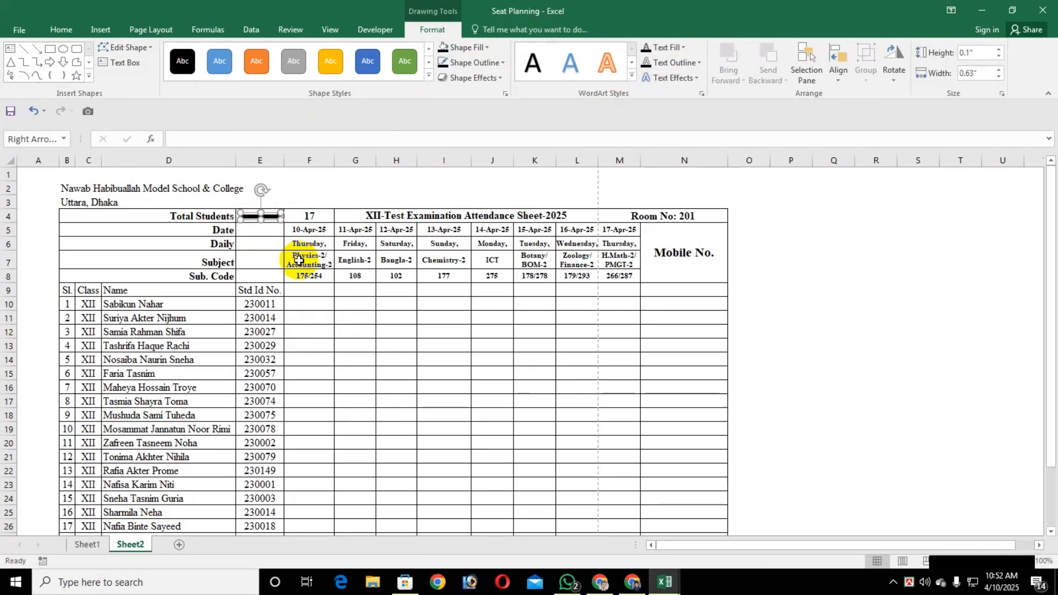
drag(270, 226, 270, 237)
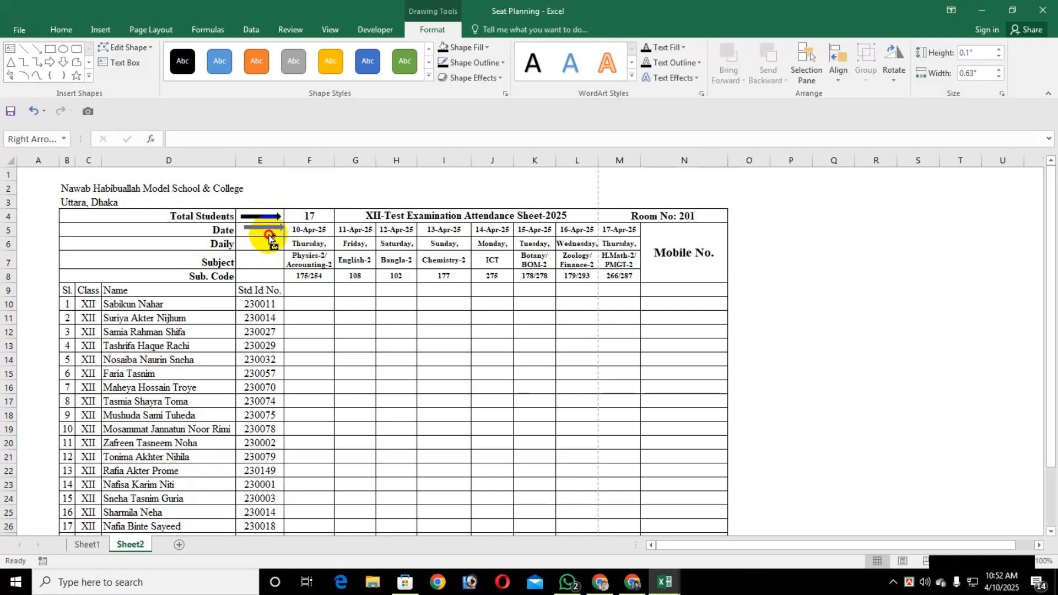
drag(270, 237, 270, 229)
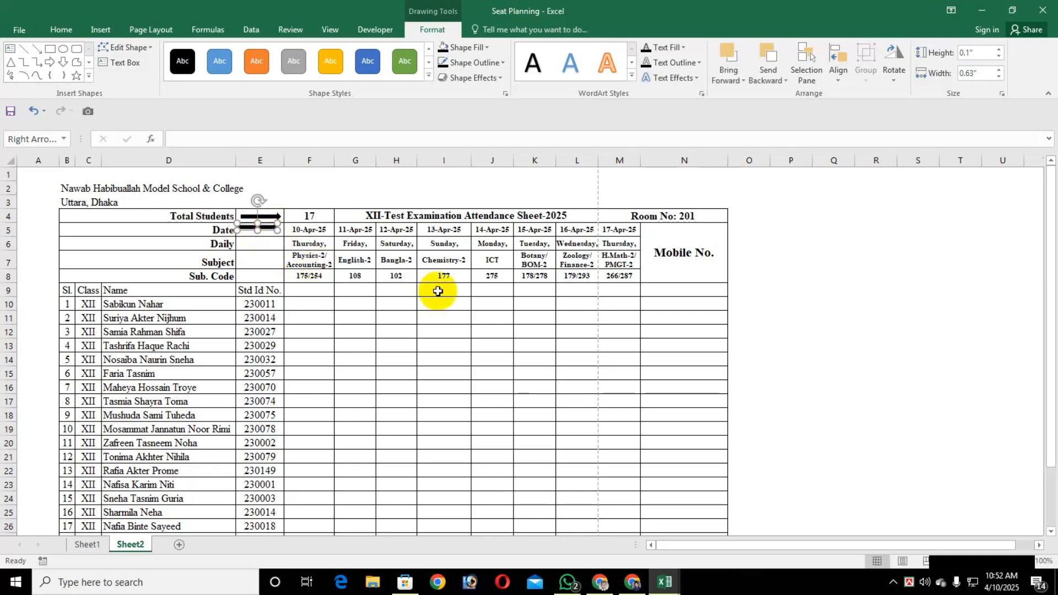
Align the arrow in the Date row and place duplicates of it in the Daily, Subject and Sub. Code rows of column E
key(Right)
key(Down)
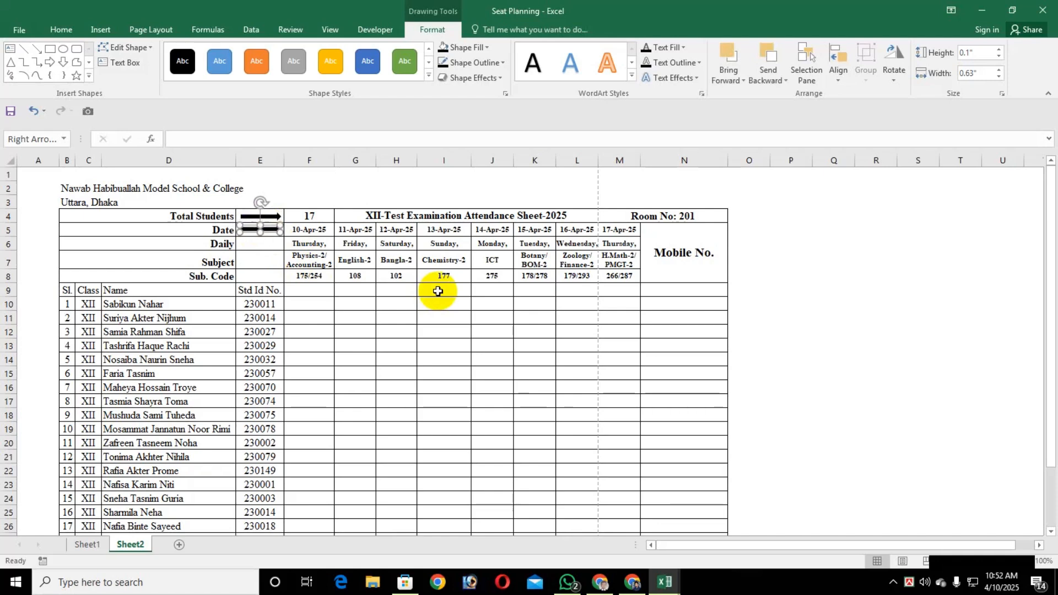
key(ctrl+d)
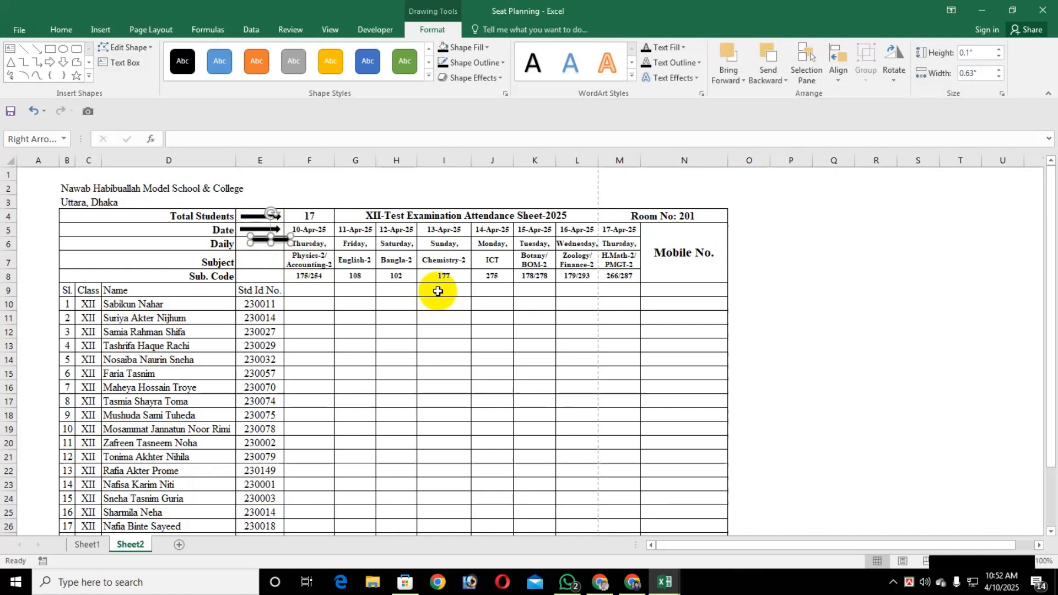
key(ctrl+d)
key(ctrl+d)
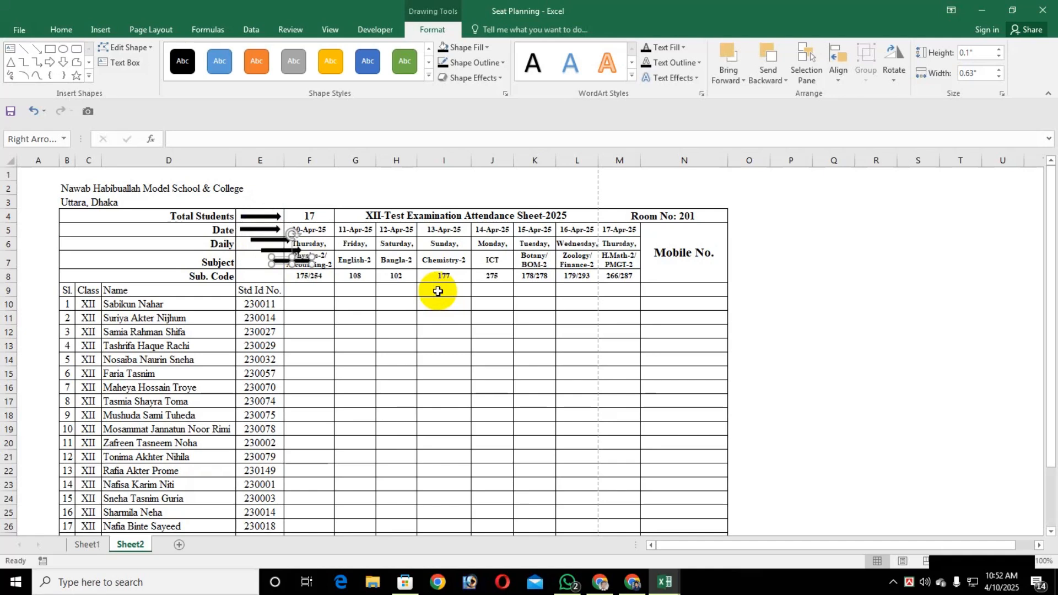
drag(253, 240, 248, 244)
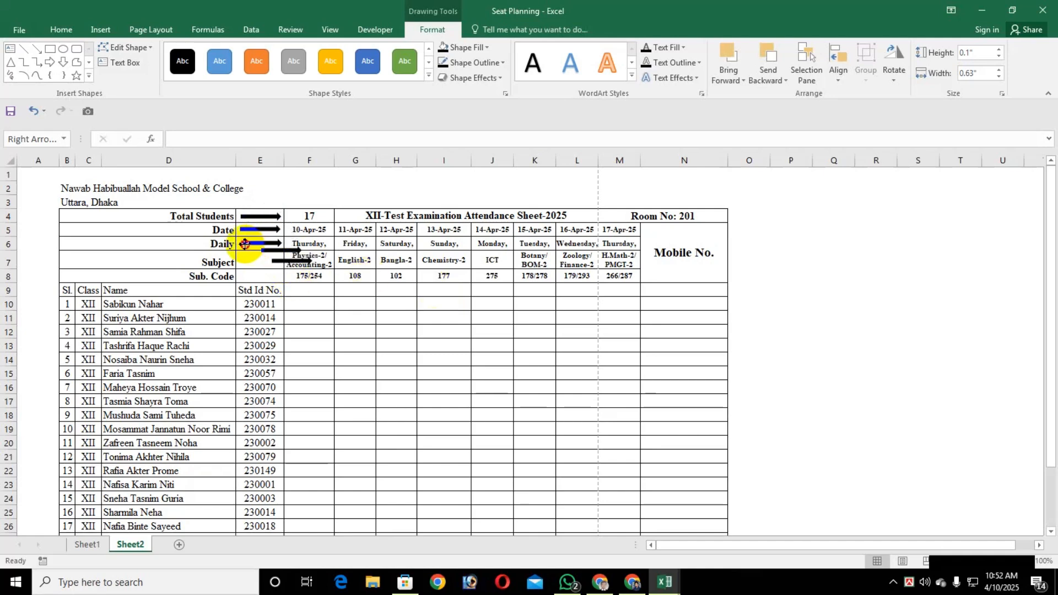
drag(281, 254, 267, 276)
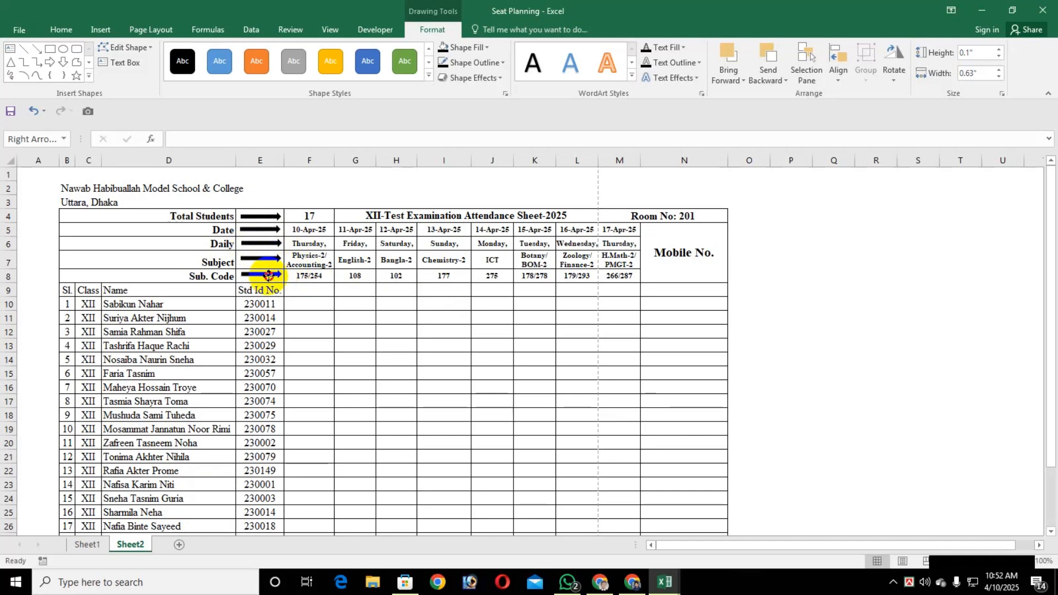
click(314, 293)
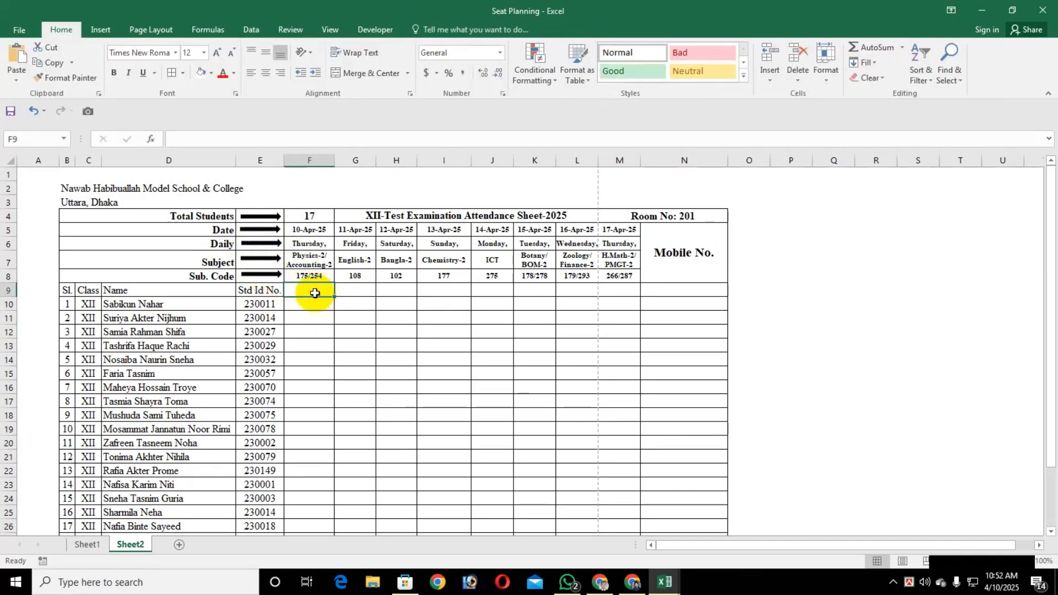
click(363, 382)
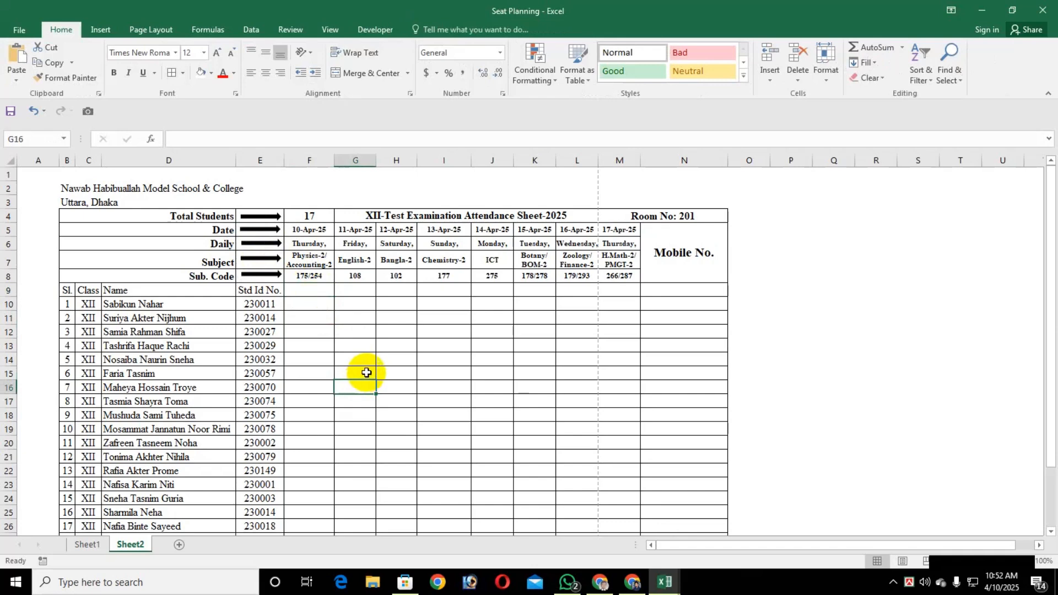
click(310, 373)
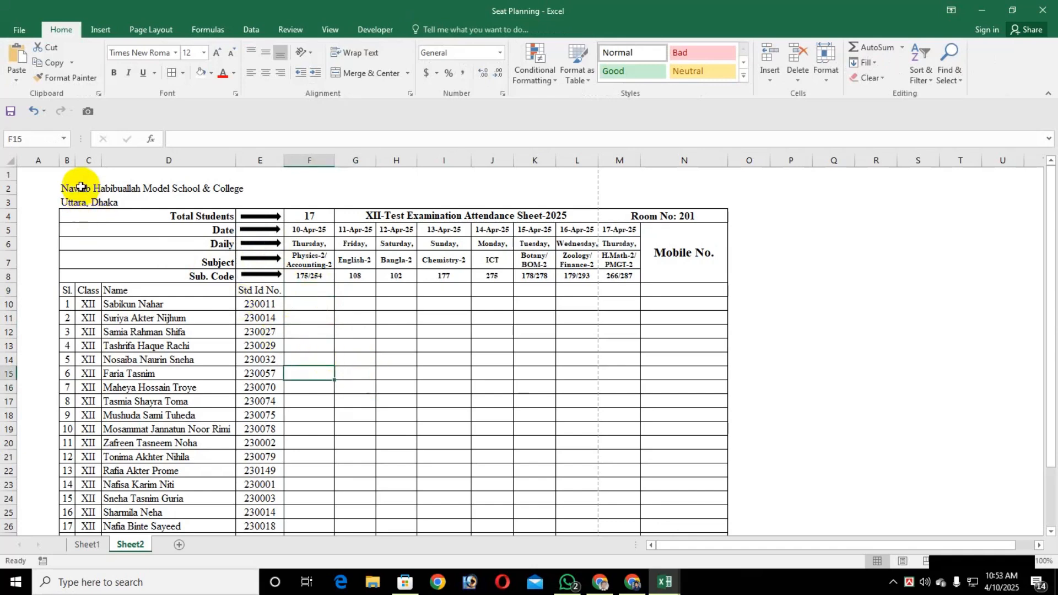
Make the school name and the Uttara, Dhaka line above the table bold
click(78, 187)
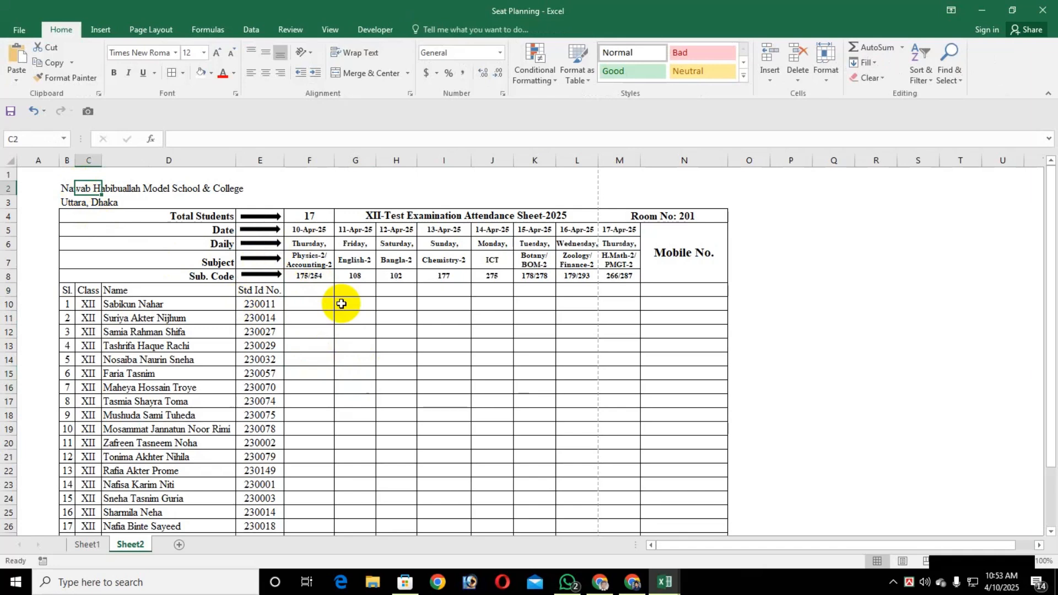
key(Left)
key(shift+Right)
key(shift+Right)
key(shift+Right)
key(shift+Down)
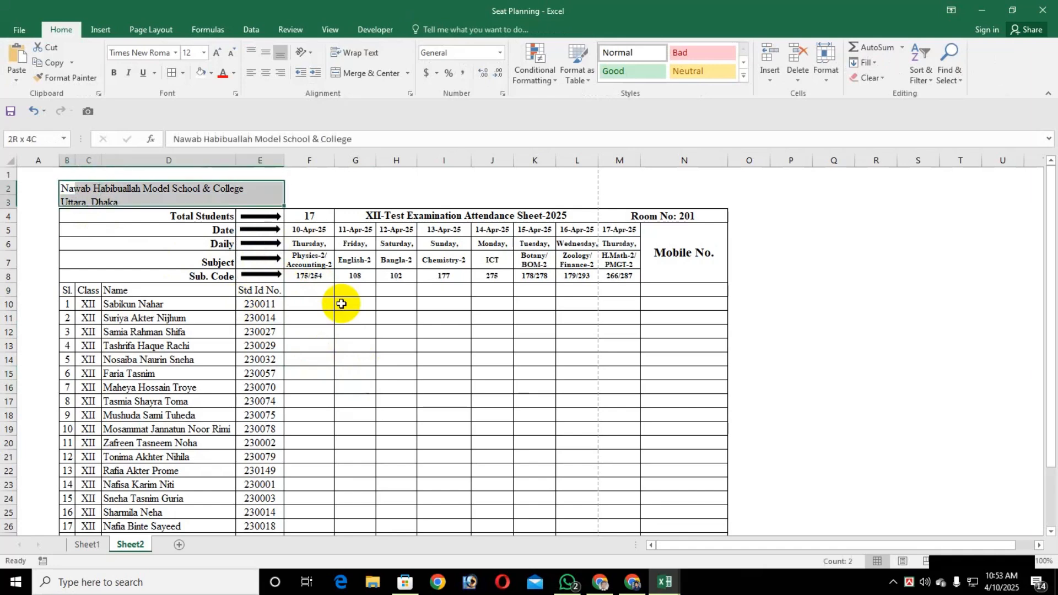
key(ctrl+b)
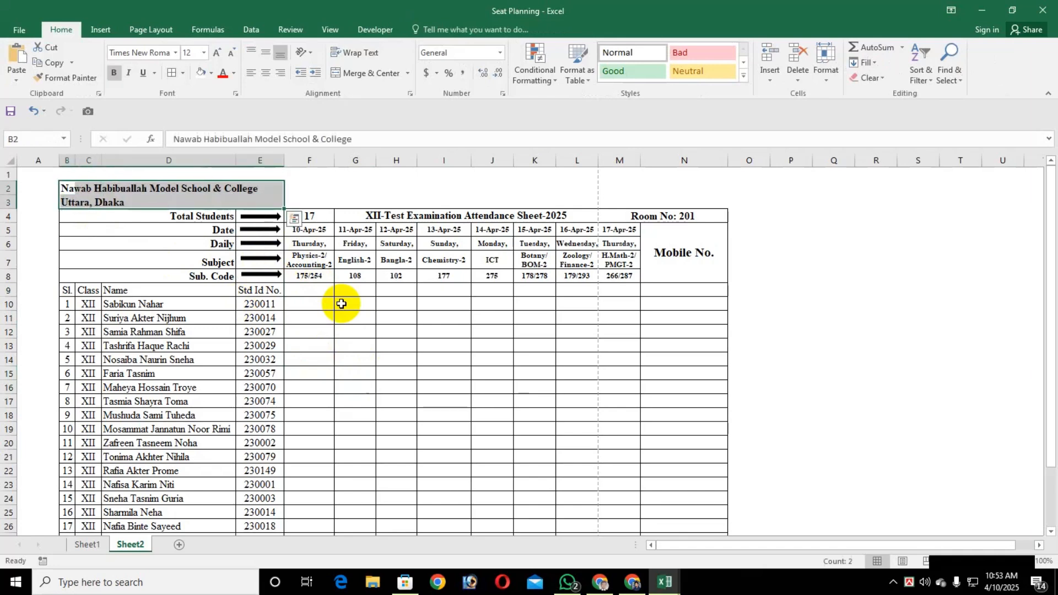
click(323, 346)
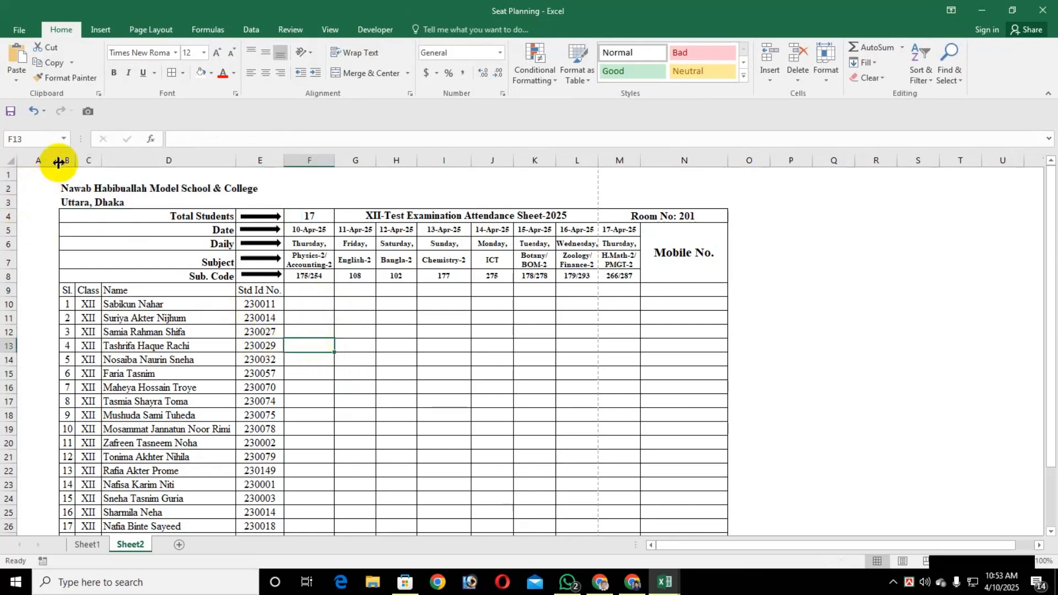
Narrow the blank column A and check both pages of the attendance sheet in the print preview
mouse_move(57, 160)
mouse_down()
mouse_move(29, 154)
mouse_move(40, 160)
mouse_up()
click(331, 327)
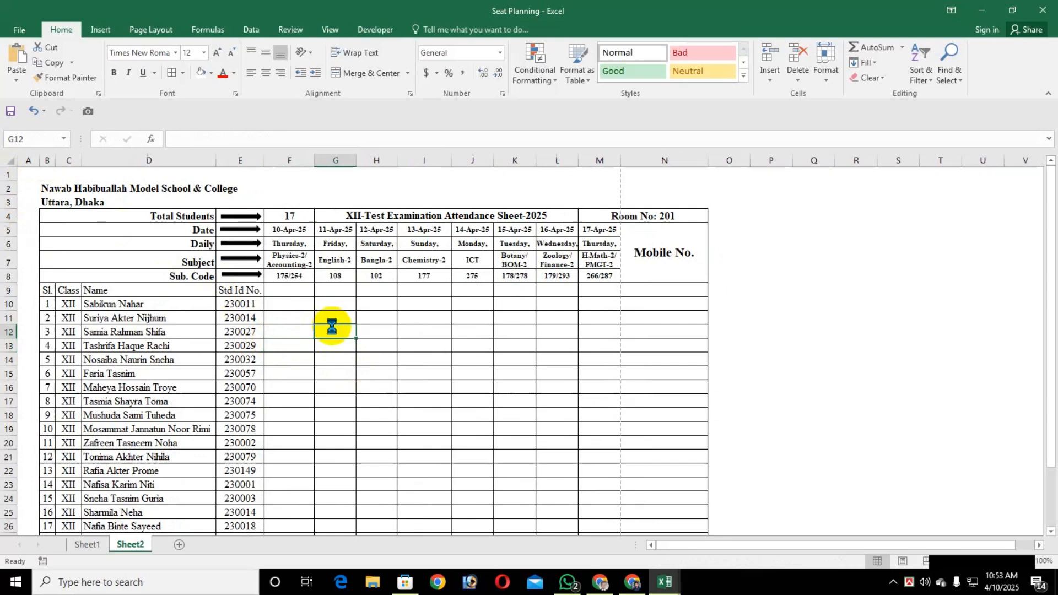
key(ctrl+p)
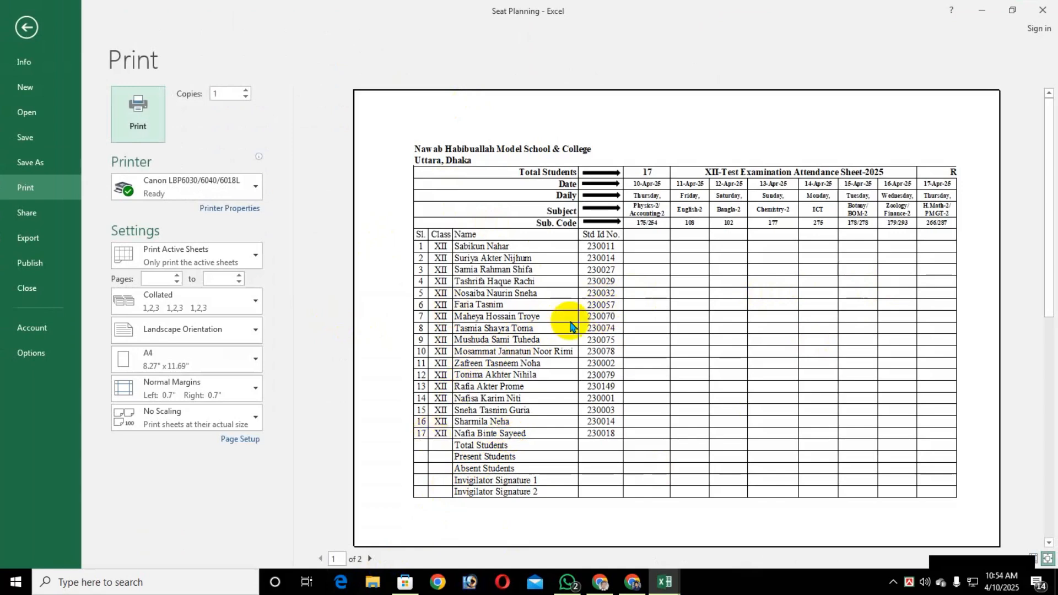
click(373, 560)
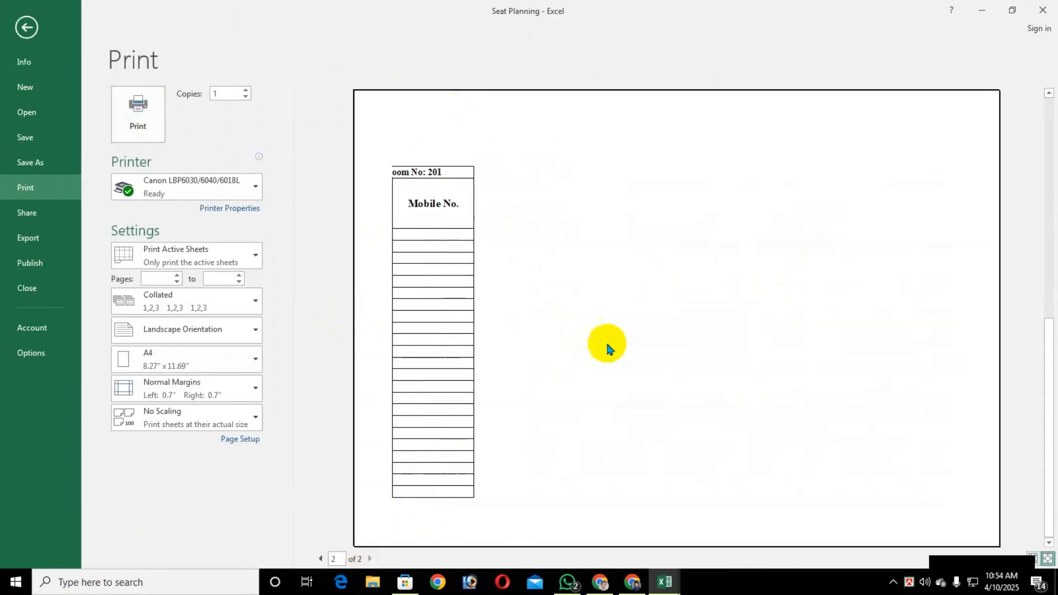
click(321, 560)
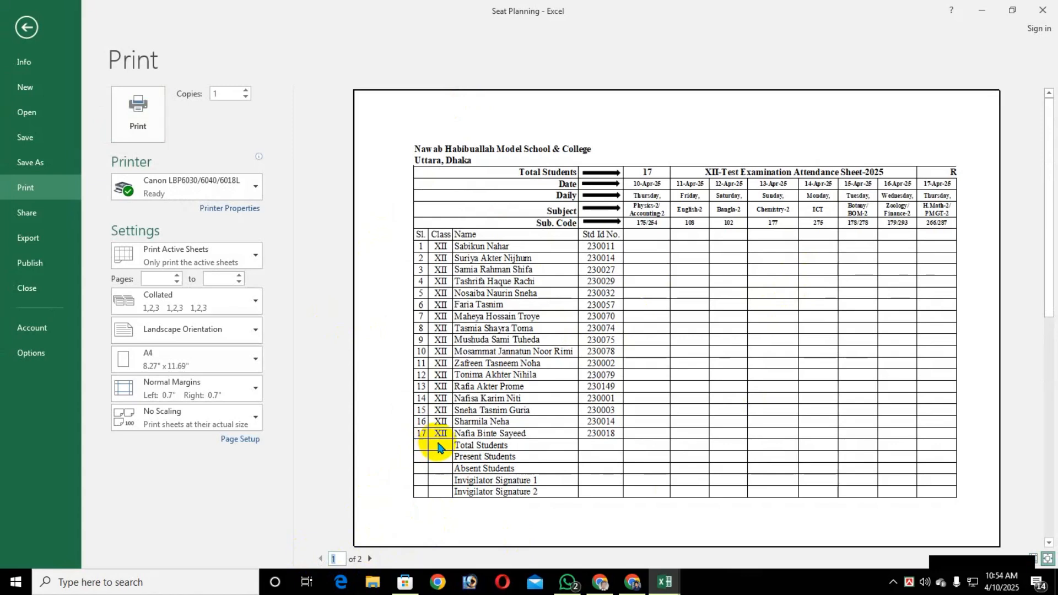
key(Escape)
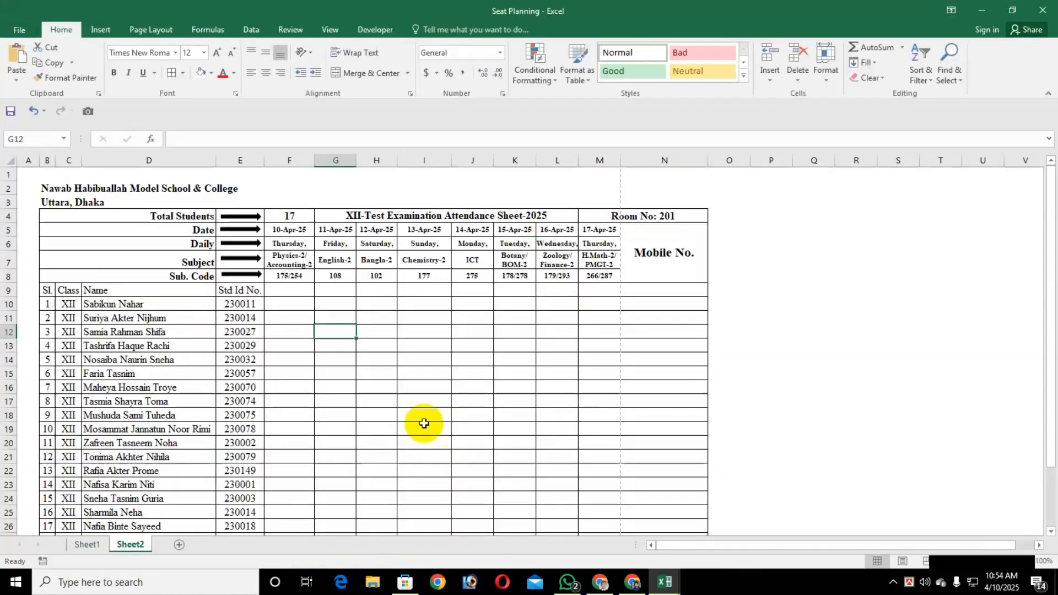
Reduce the sheet's print scale to 90%
click(152, 34)
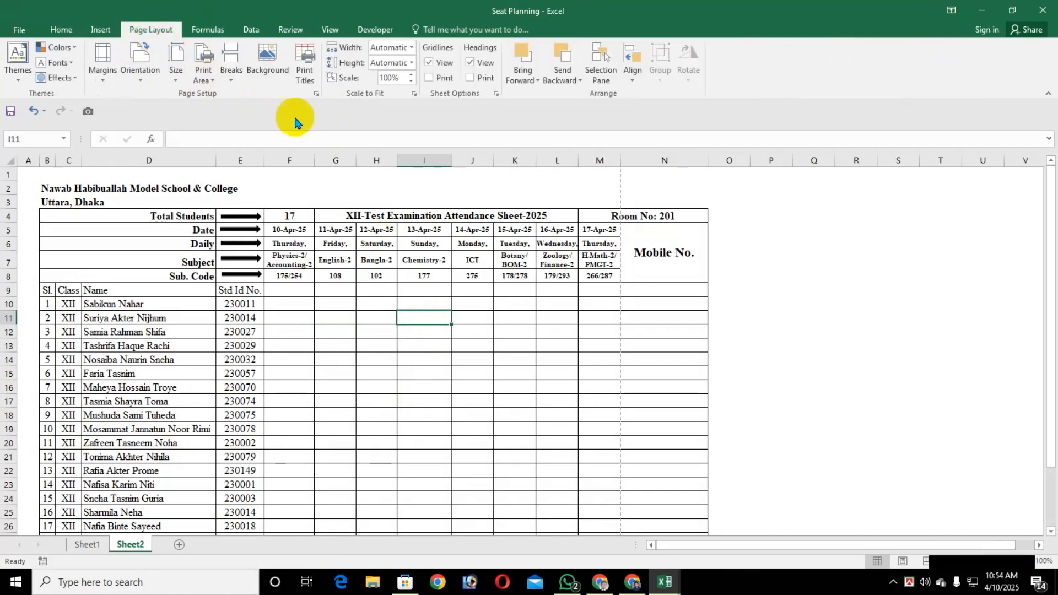
click(411, 82)
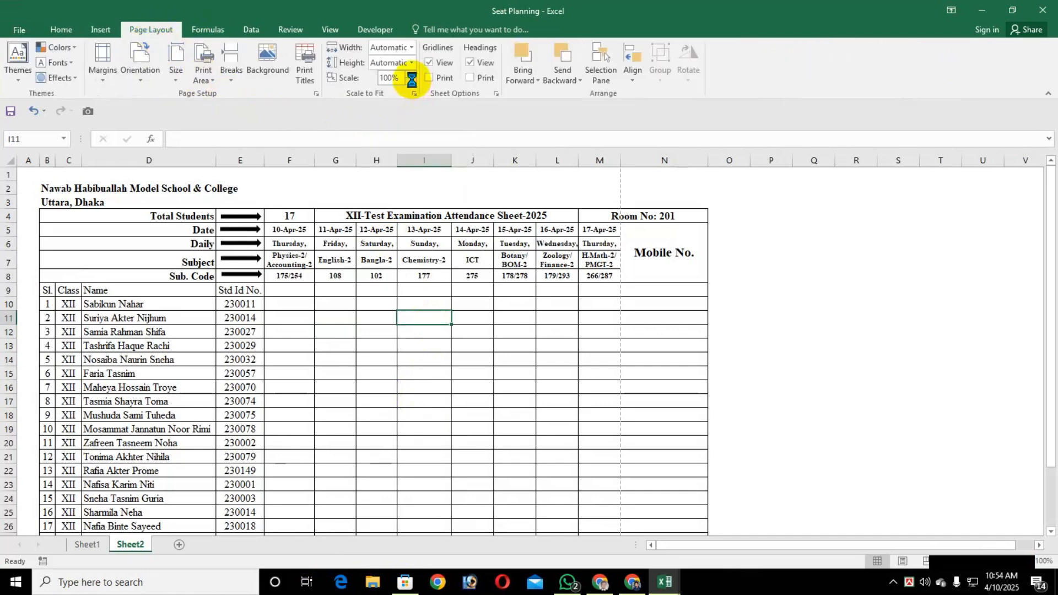
click(411, 82)
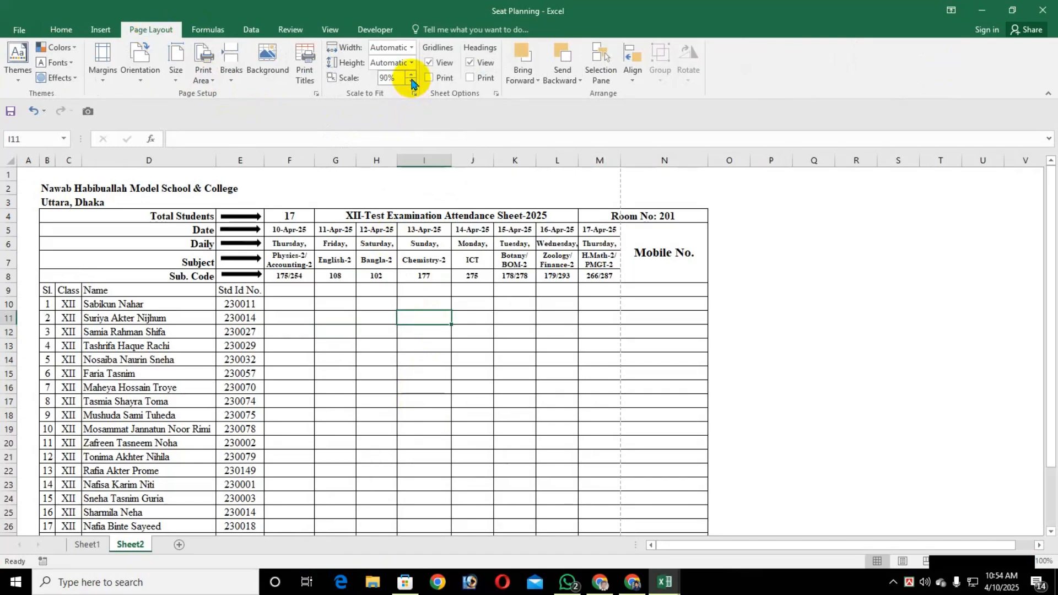
click(337, 442)
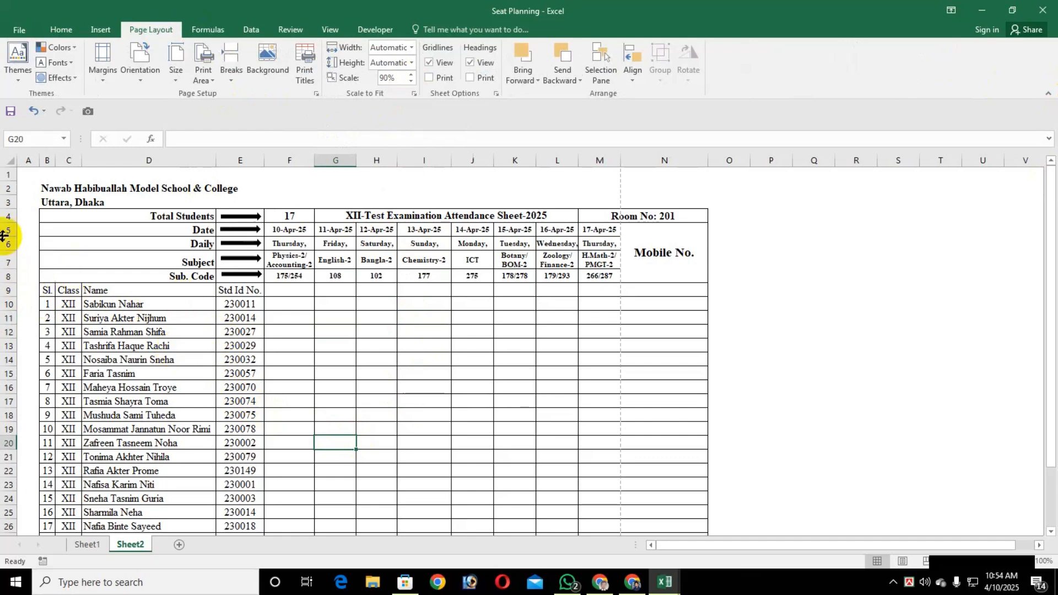
Increase rows 4 to 8, from Total Students to Sub. Code, to one uniform row height
click(5, 217)
scroll(107, 324, down, 5)
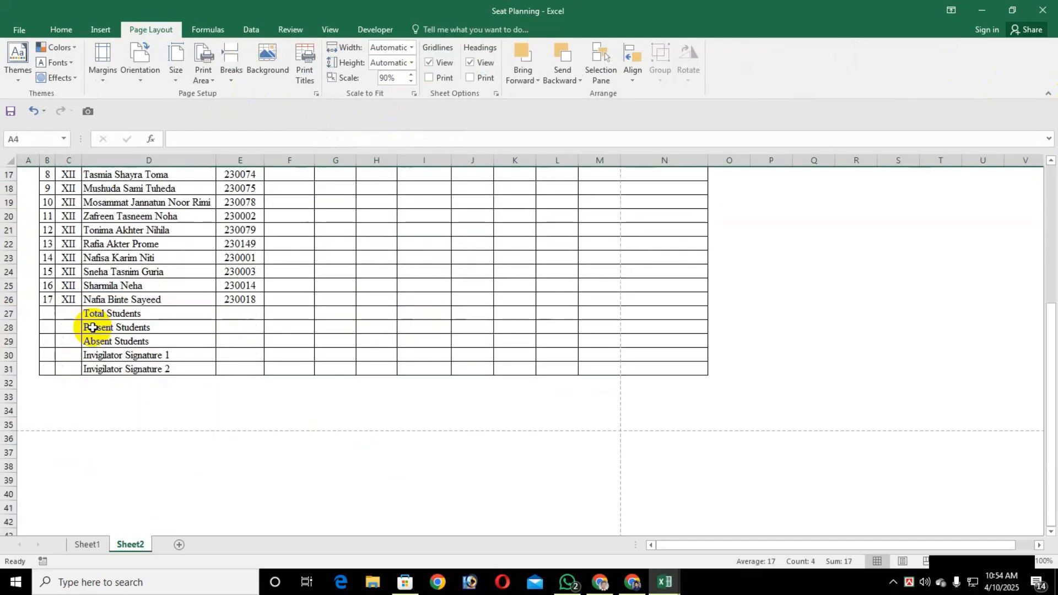
scroll(93, 326, up, 3)
scroll(94, 326, up, 2)
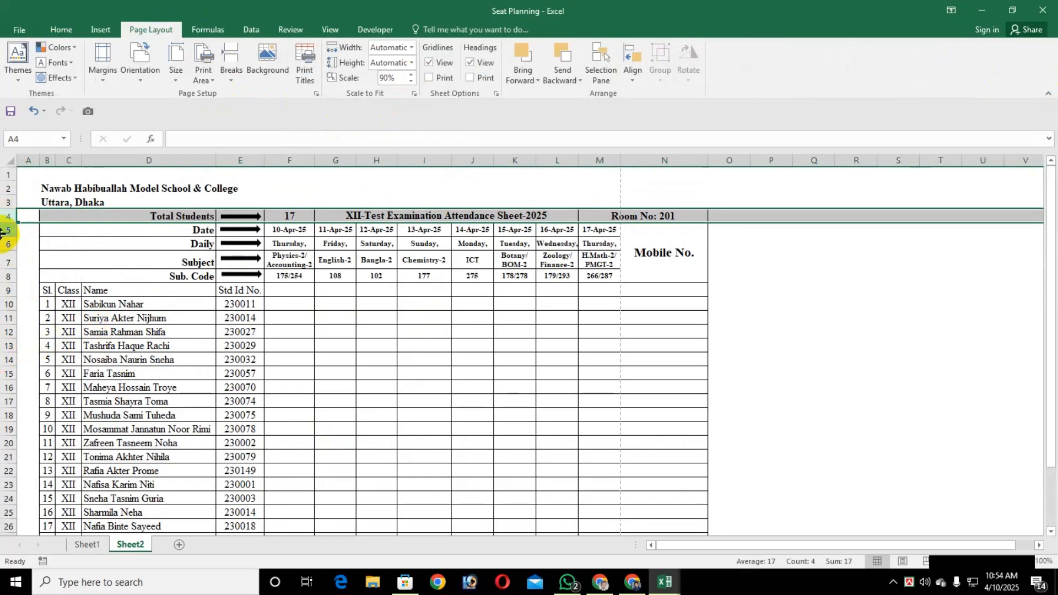
scroll(8, 303, down, 5)
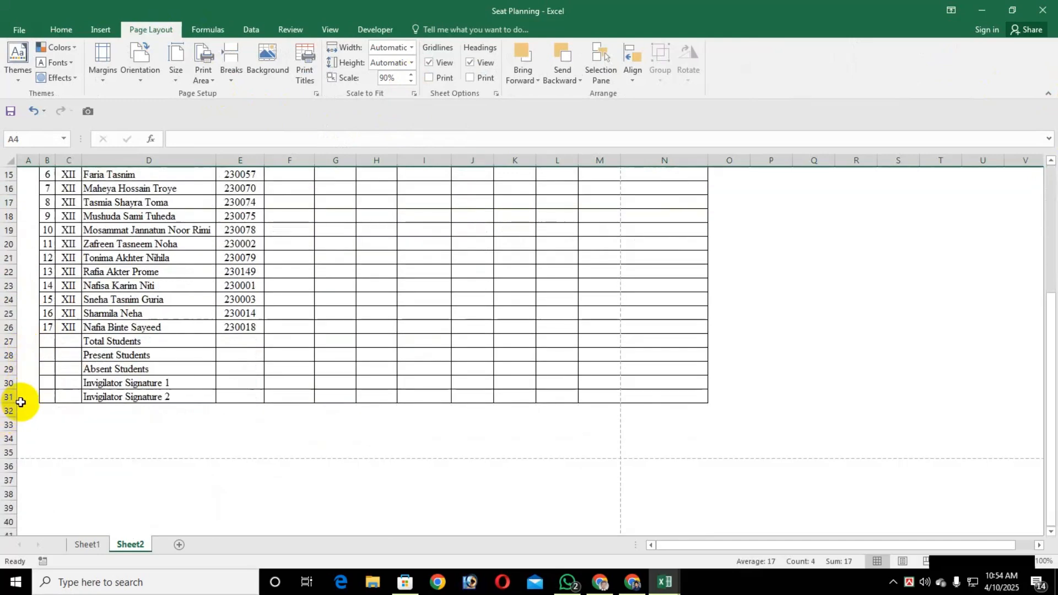
scroll(55, 402, up, 5)
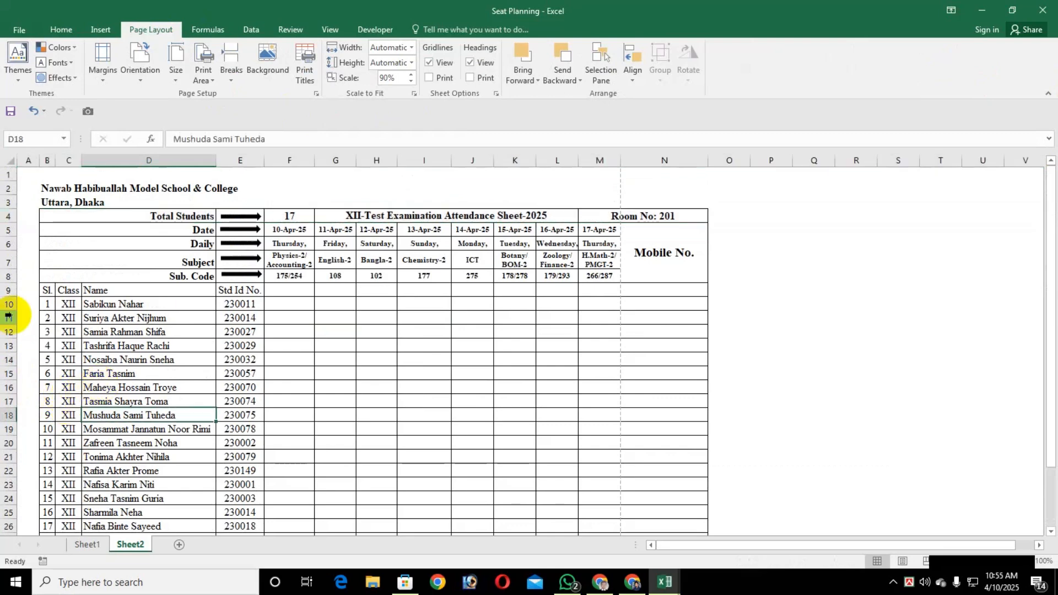
click(9, 217)
shift+click(10, 276)
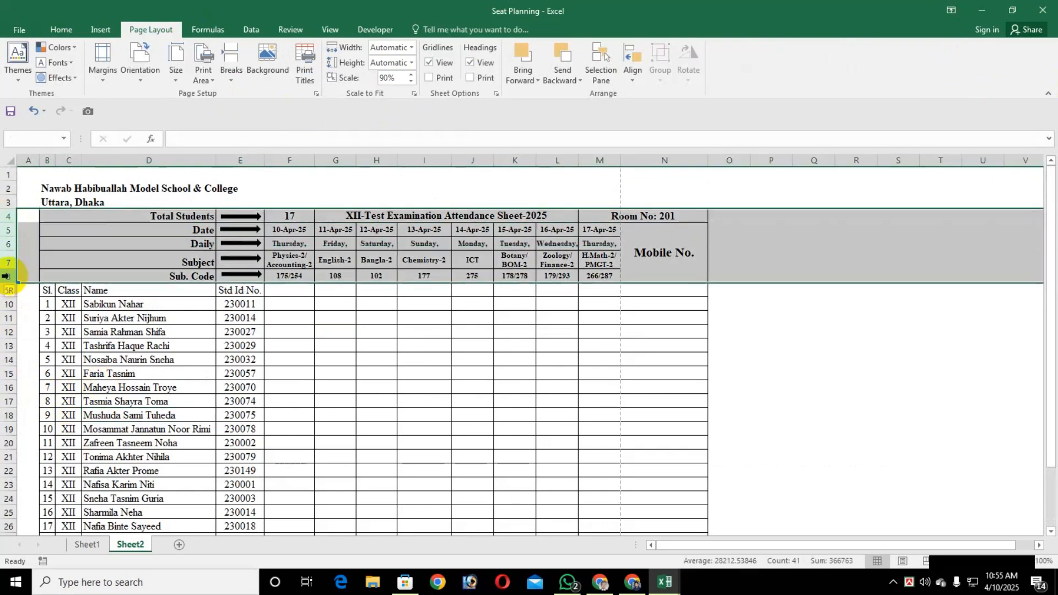
right_click(4, 277)
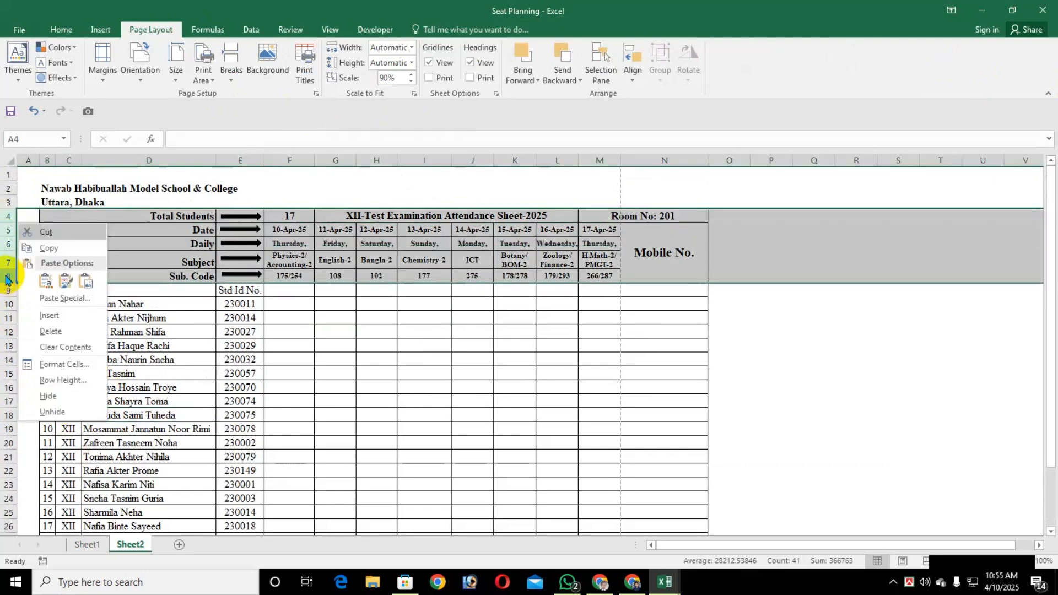
click(49, 382)
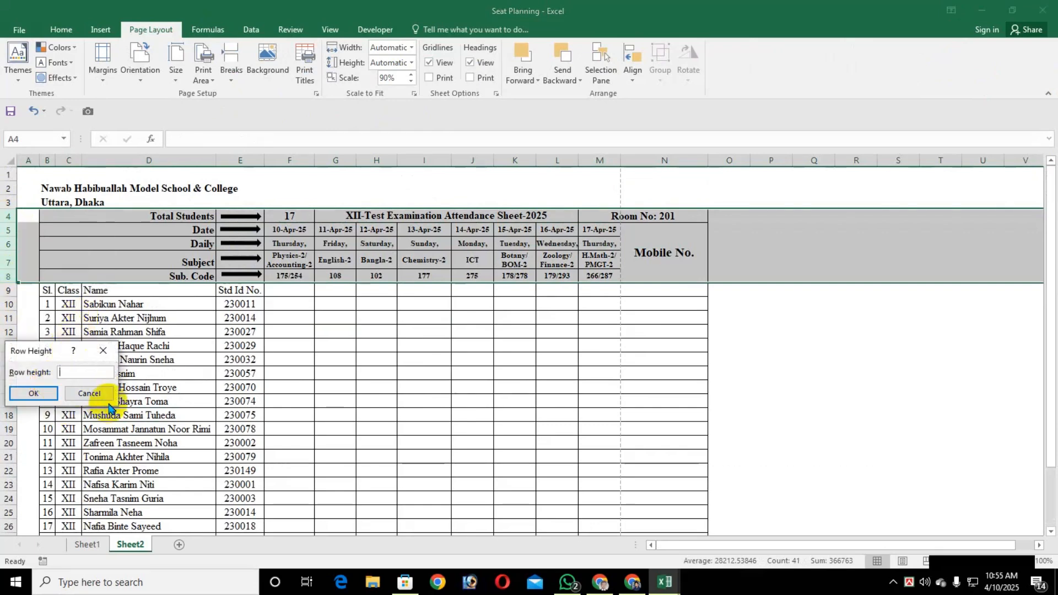
key(Return)
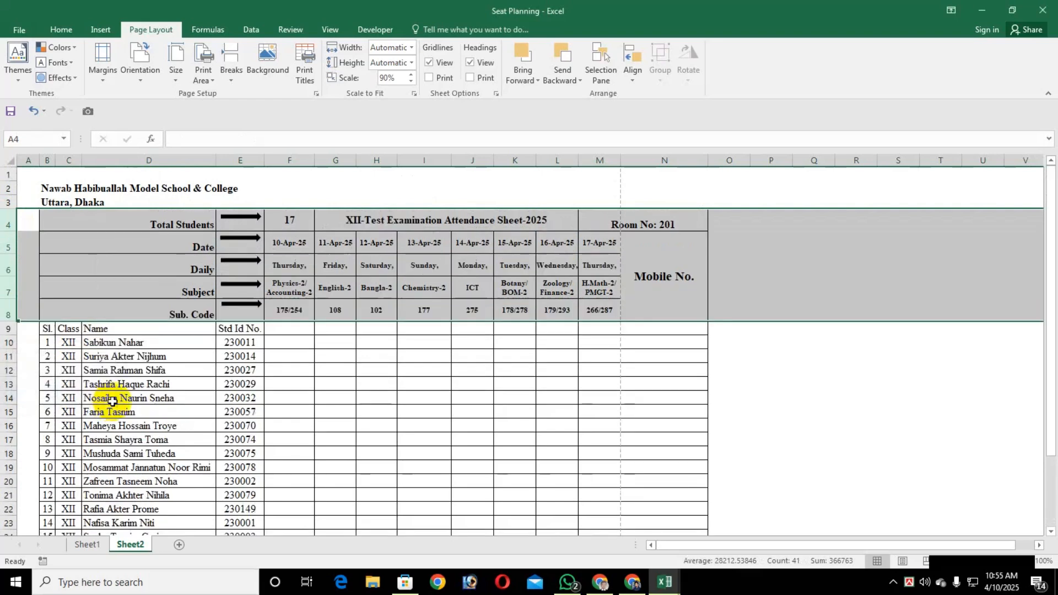
Select the row label cells from Total Students down to Sub. Code for formatting
click(280, 358)
click(164, 221)
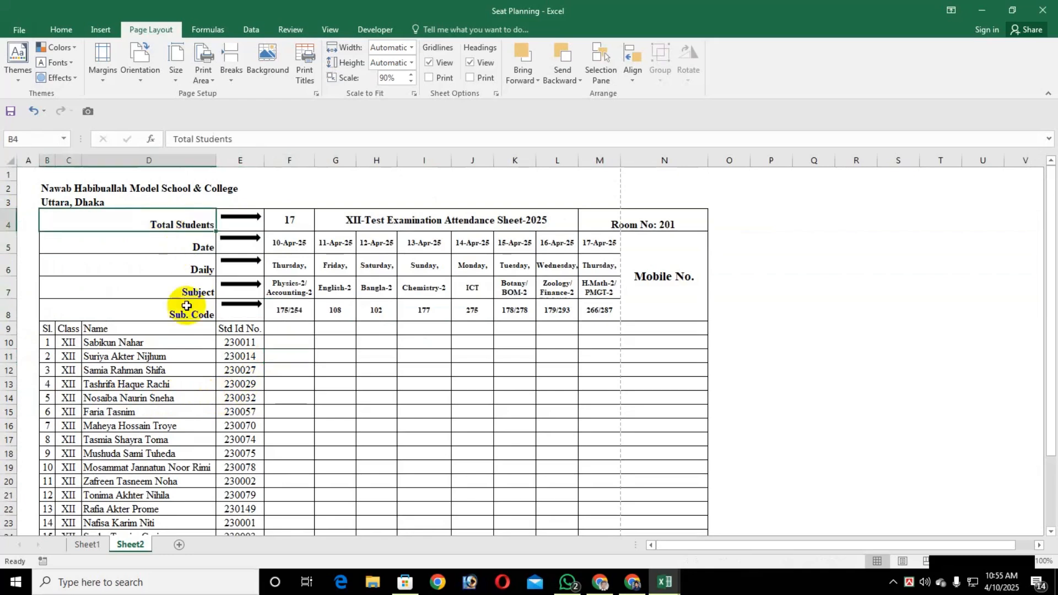
shift+click(186, 306)
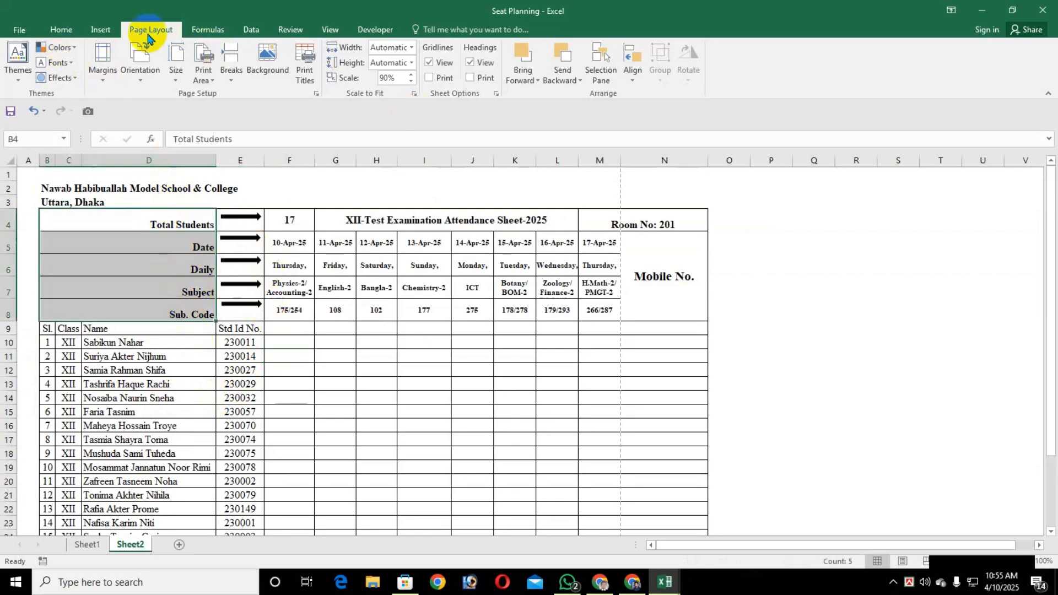
click(55, 30)
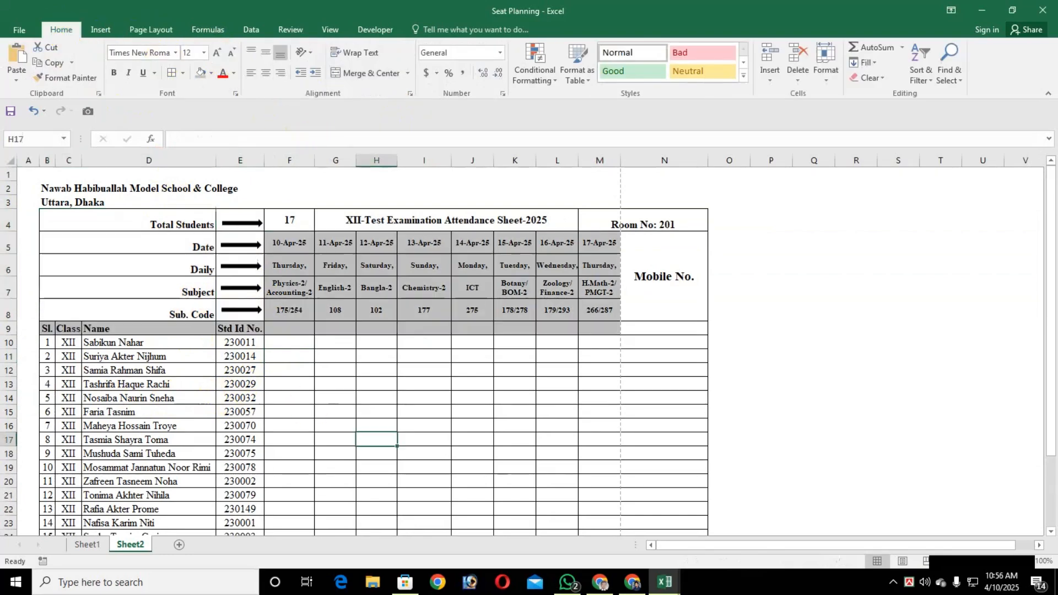
Set the height of header rows 4 to 8, from Total Students to Sub. Code, to 20
click(417, 401)
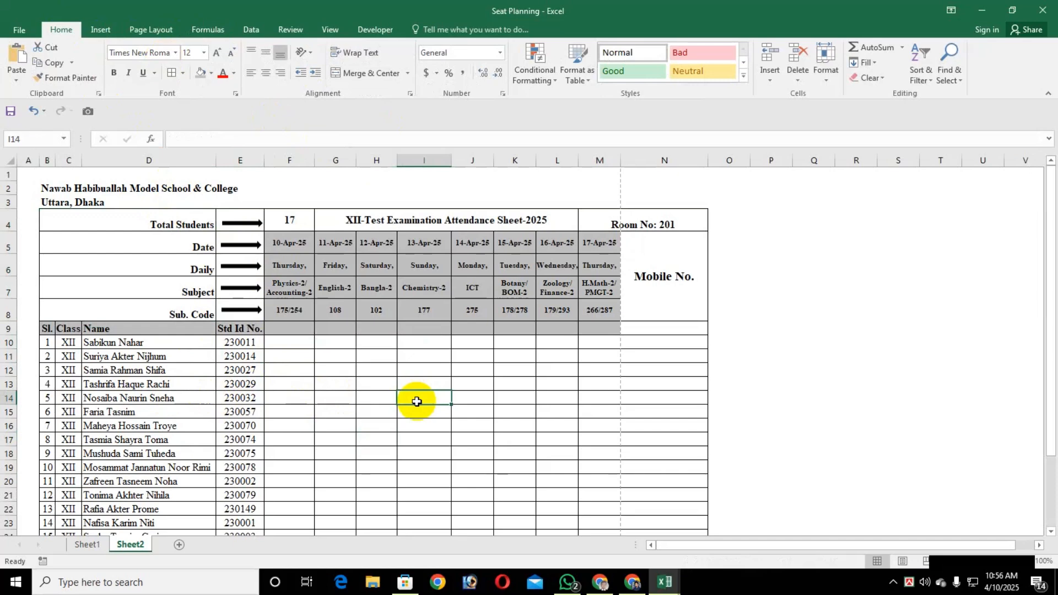
scroll(346, 373, down, 4)
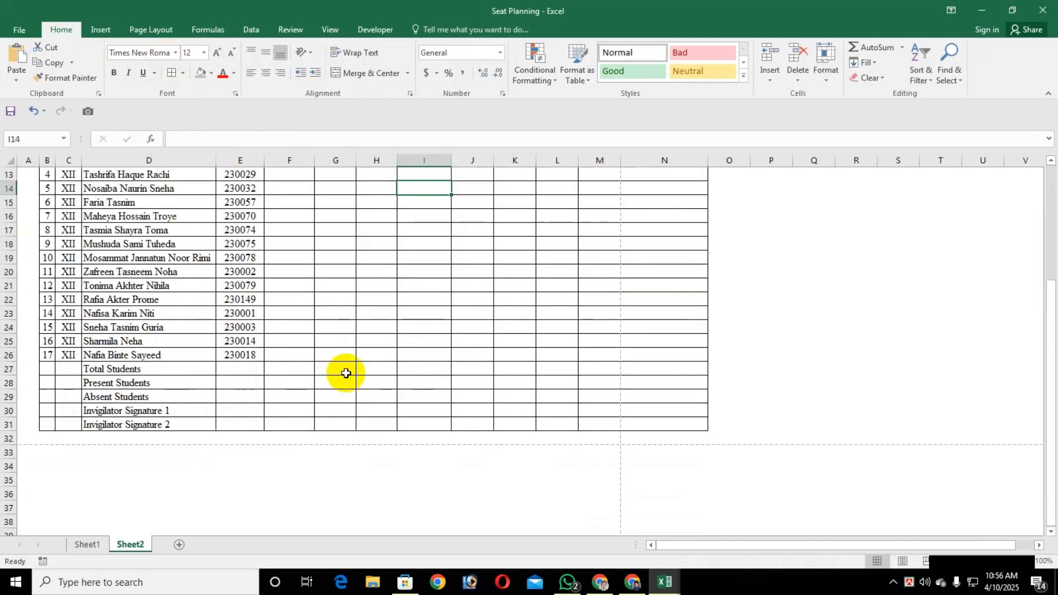
scroll(346, 373, up, 4)
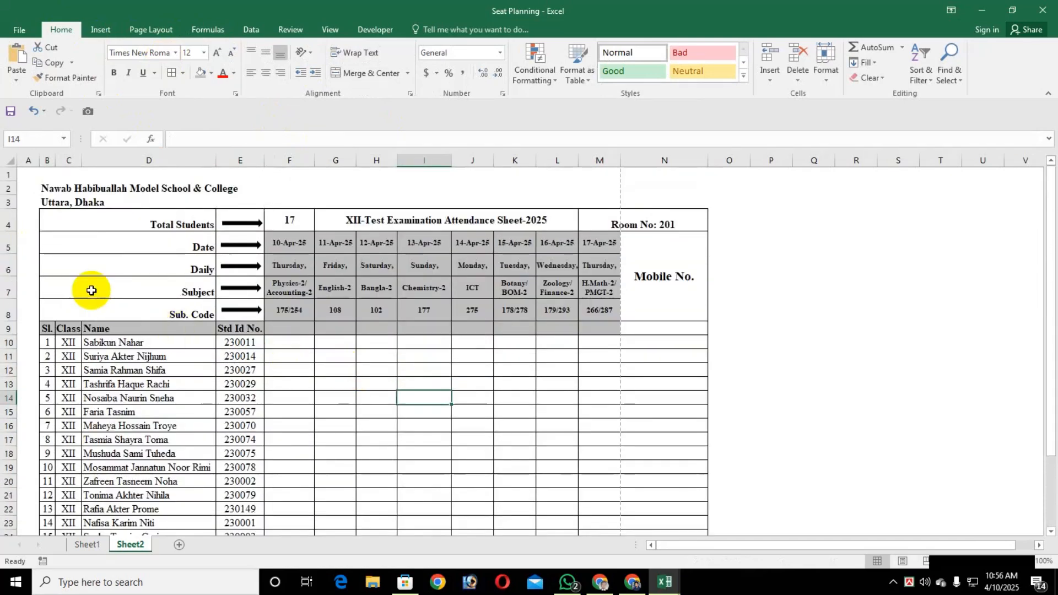
click(5, 224)
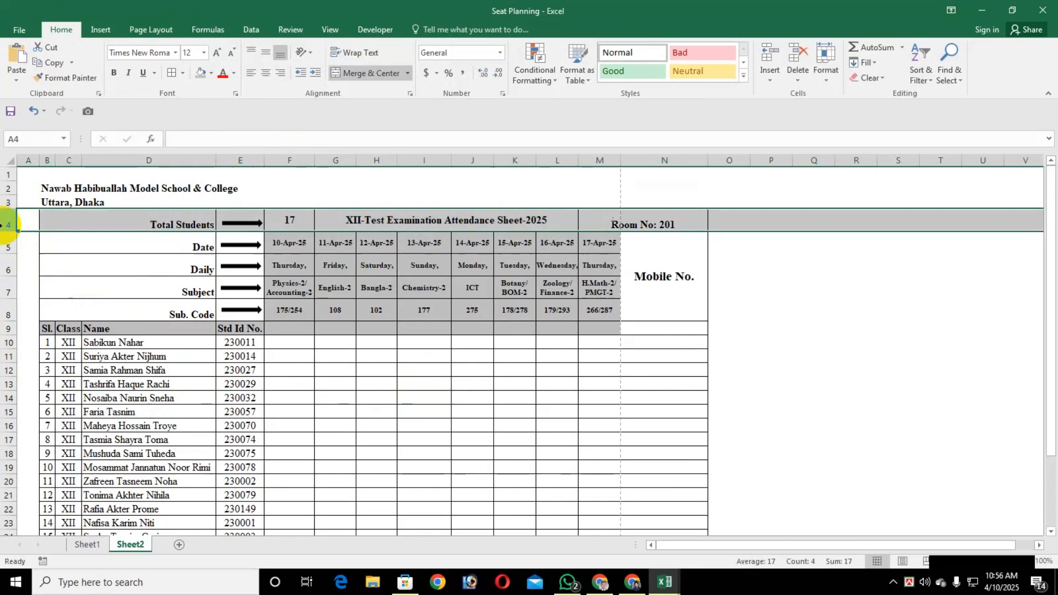
shift+click(5, 312)
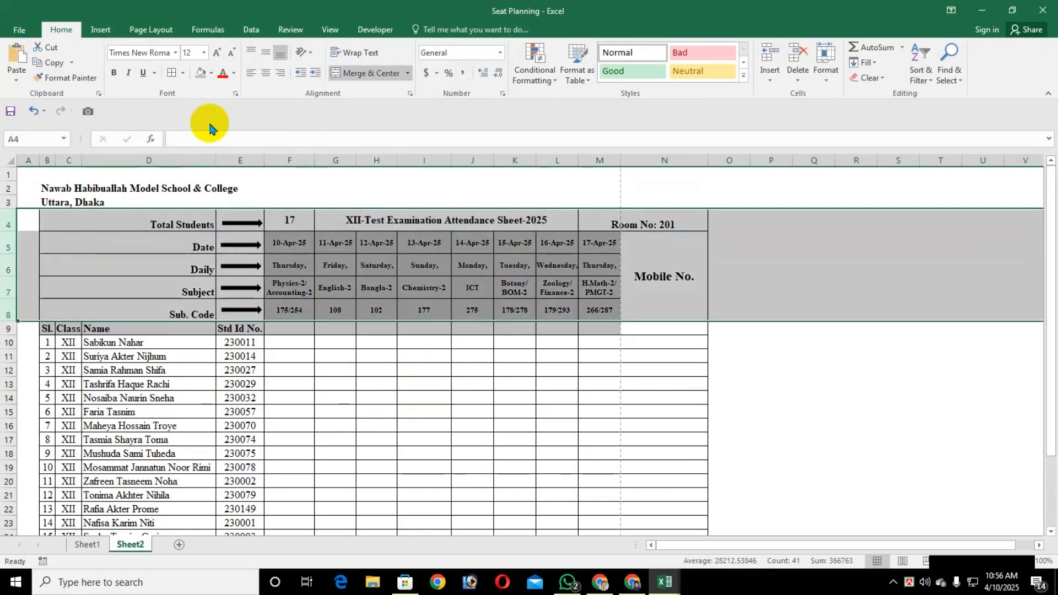
key(shift+F10)
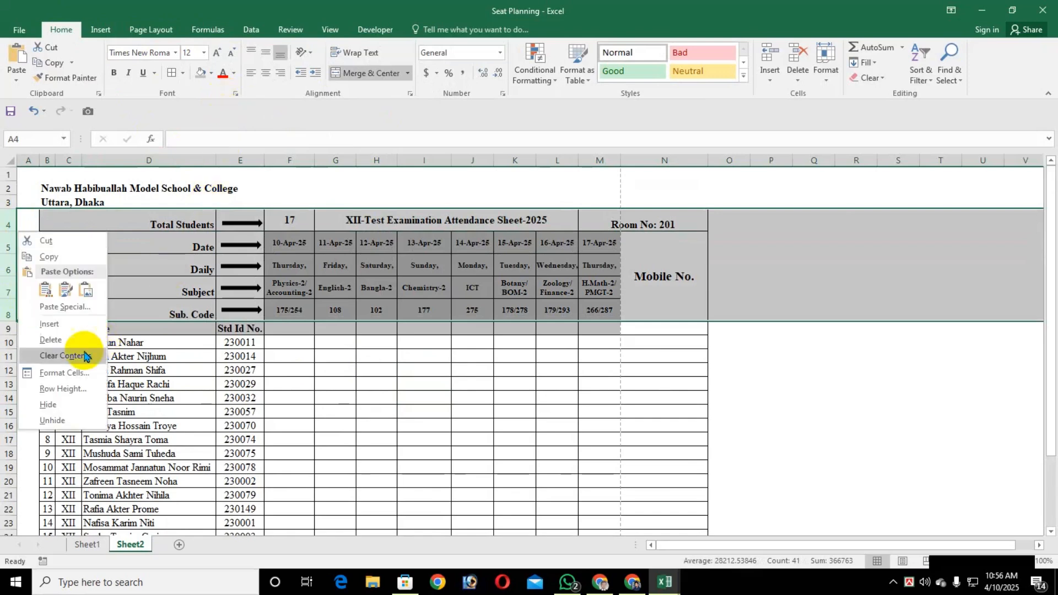
click(71, 392)
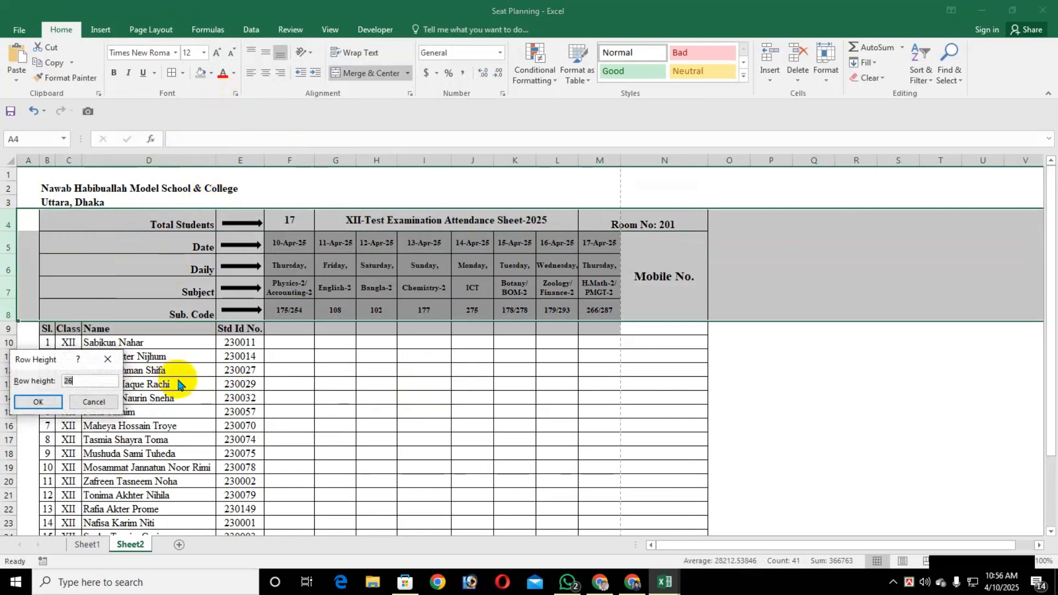
text(20)
key(Return)
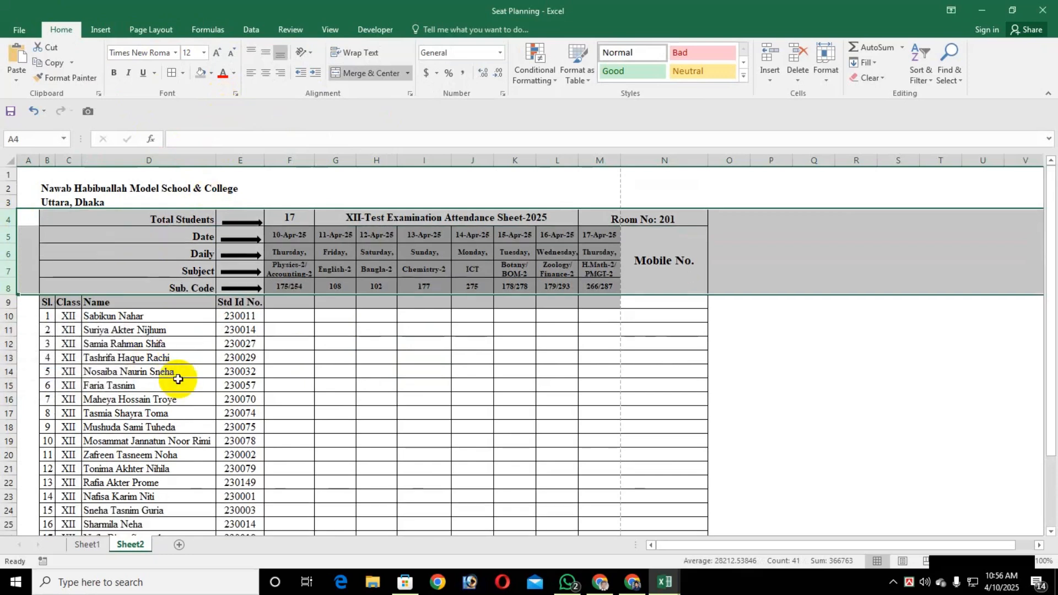
Increase the height of header rows 4 to 8 slightly above 20
key(shift+F10)
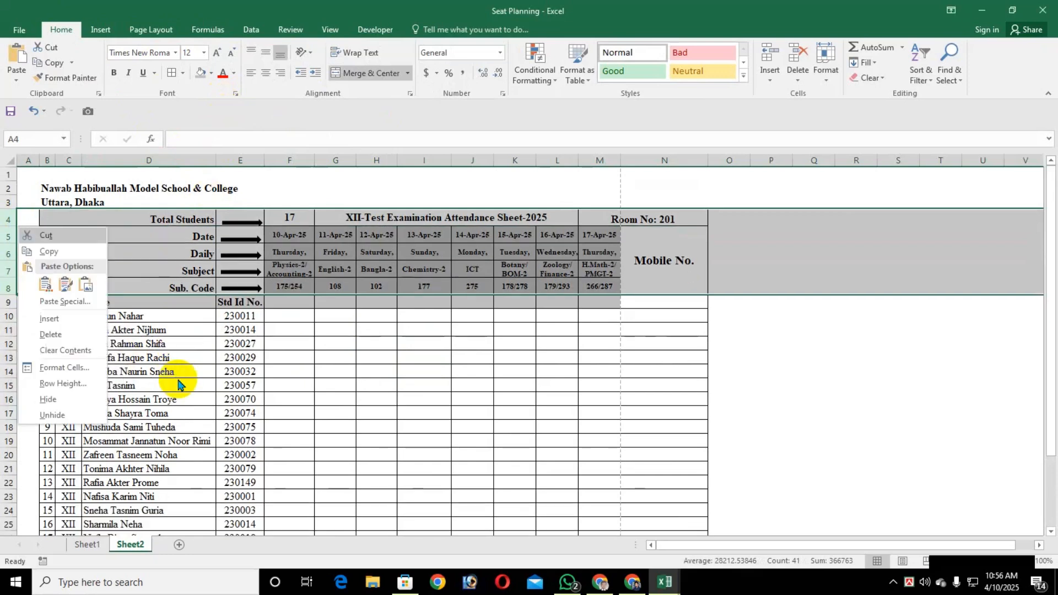
click(64, 391)
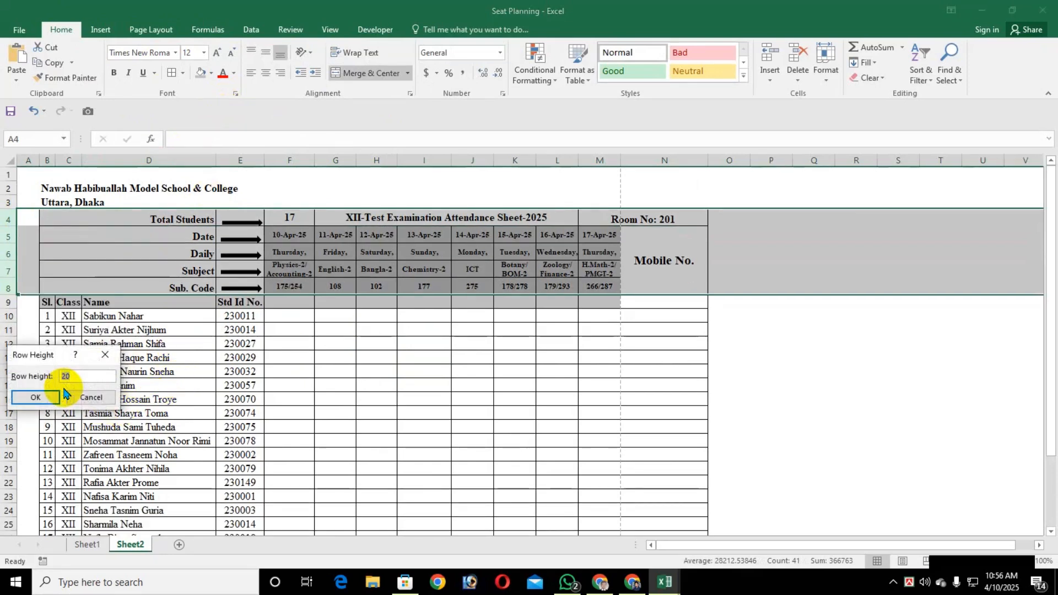
key(Return)
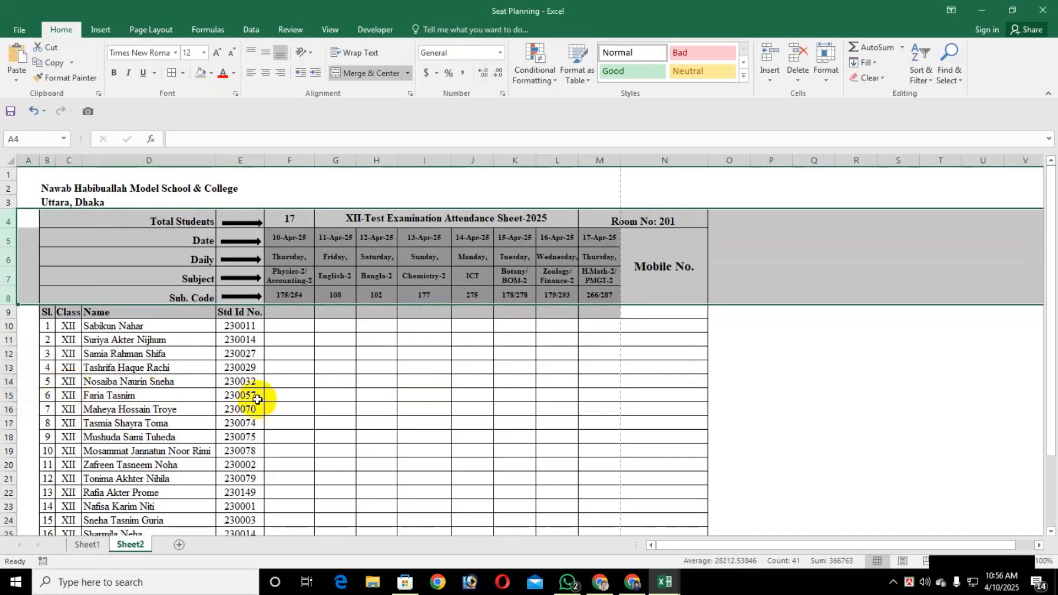
click(324, 389)
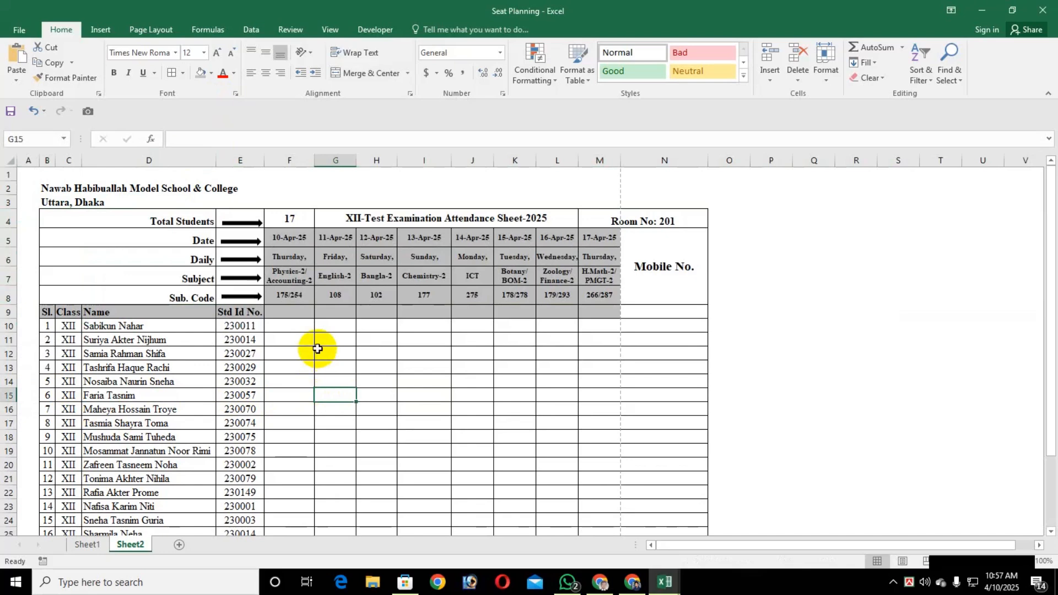
Set the height of rows 9 to 31, from the column headings to Invigilator Signature 2, to 16
click(9, 312)
scroll(33, 399, down, 5)
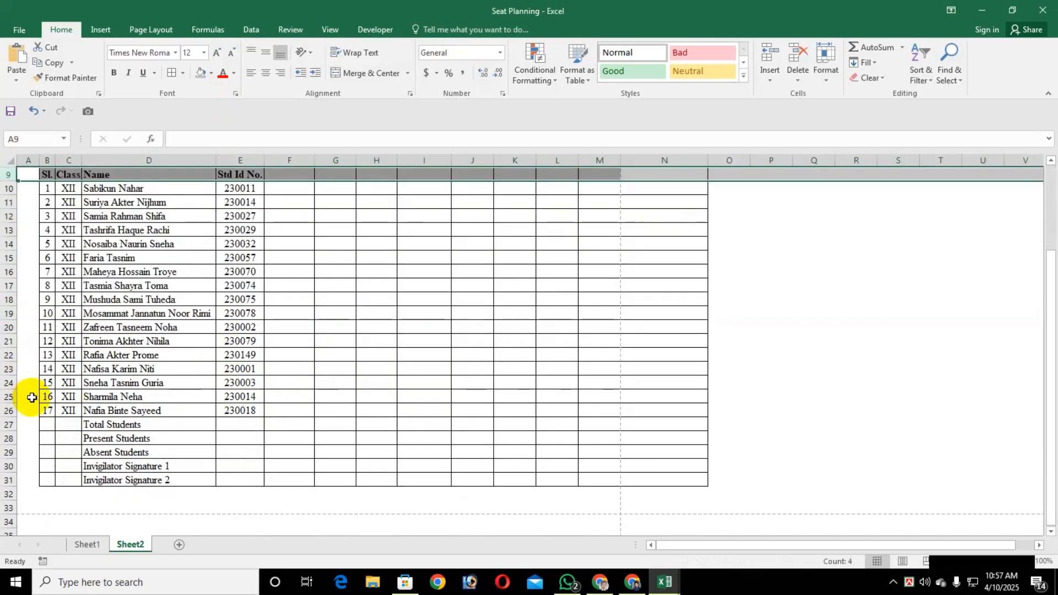
shift+click(5, 397)
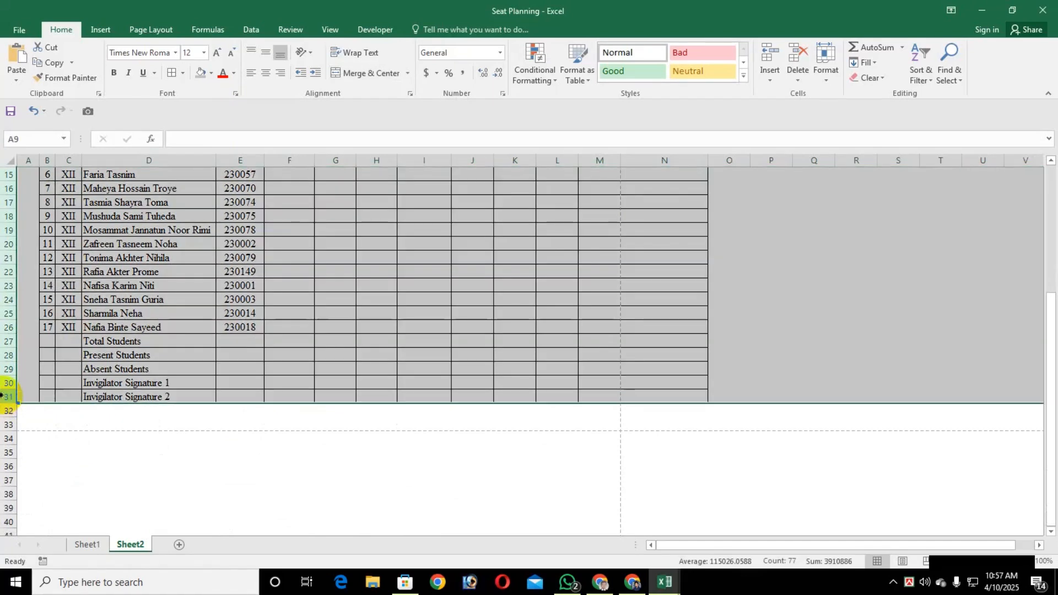
right_click(4, 398)
click(63, 338)
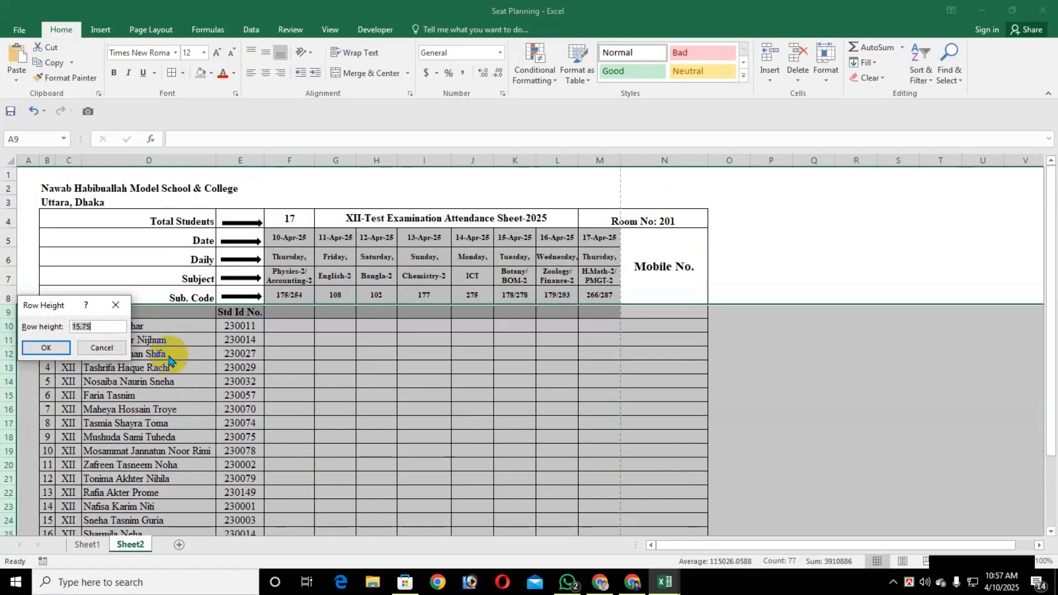
key(Return)
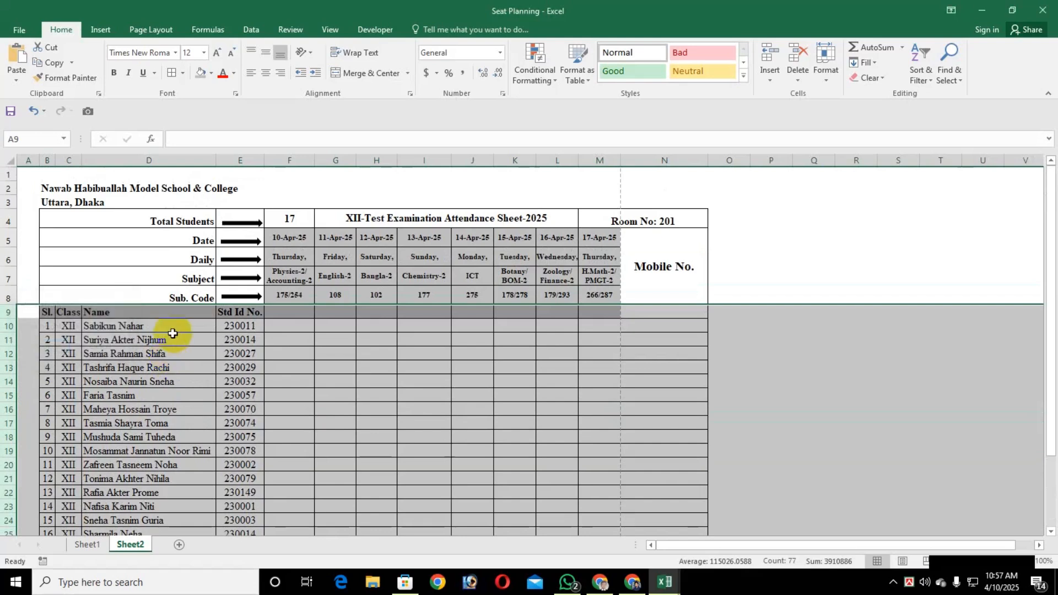
scroll(188, 407, down, 5)
scroll(191, 408, up, 2)
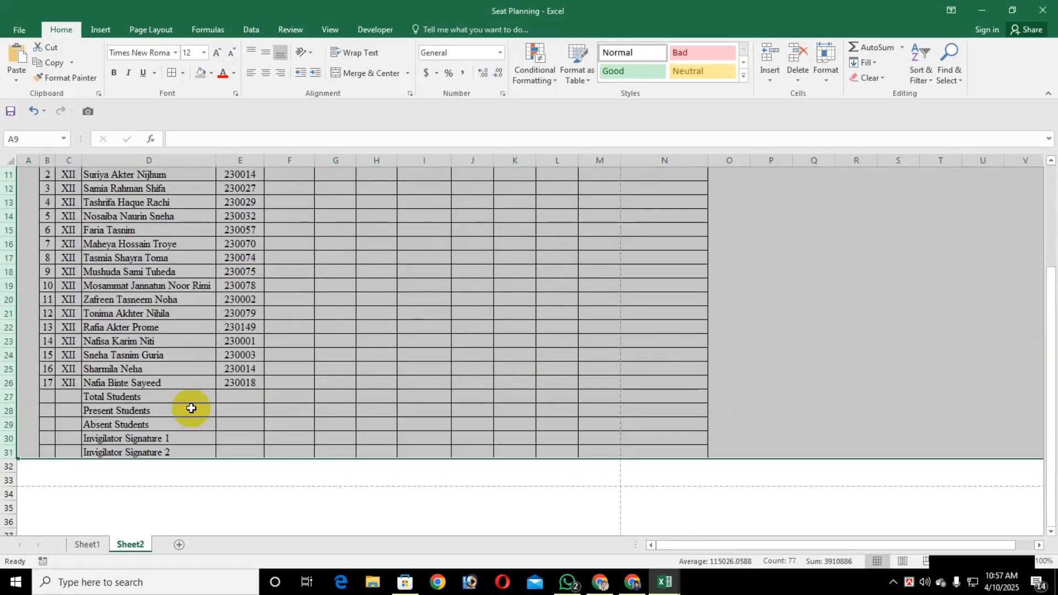
Merge the blank cells B27:C31 beside the summary and signature labels into one cell
click(47, 397)
shift+click(66, 453)
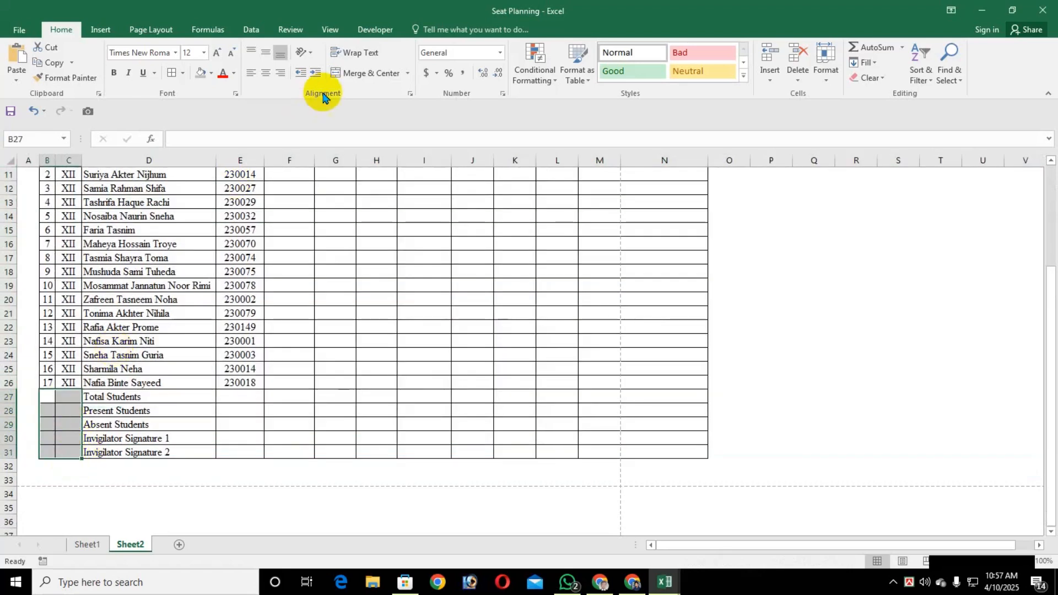
click(348, 72)
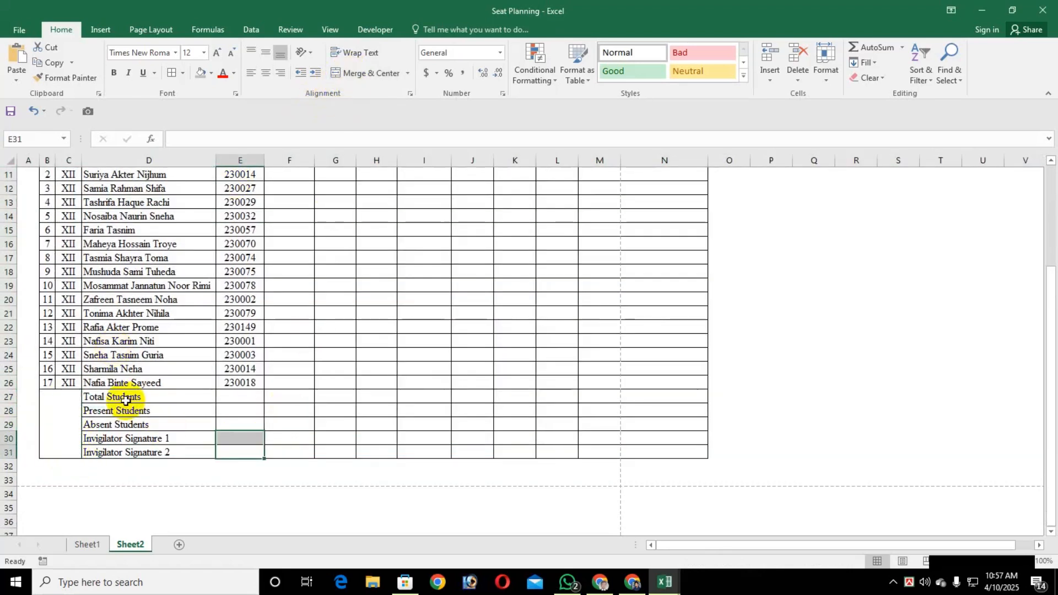
Bold the labels in D27:D31 and right-align Total Students, Present Students and Absent Students
mouse_move(118, 399)
mouse_down()
mouse_move(208, 425)
mouse_move(165, 451)
mouse_up()
key(ctrl+b)
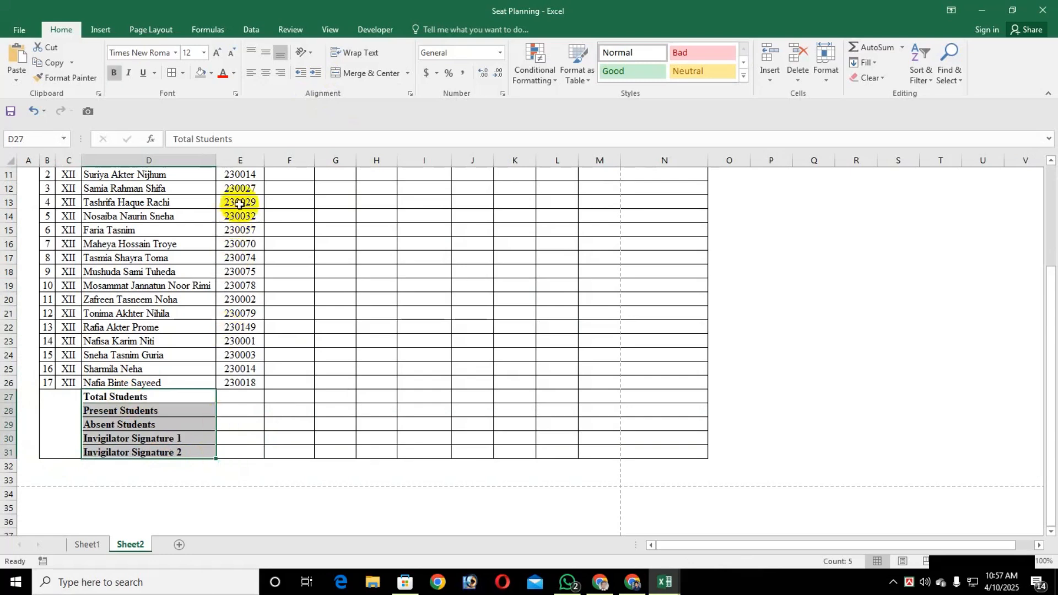
drag(175, 400, 181, 426)
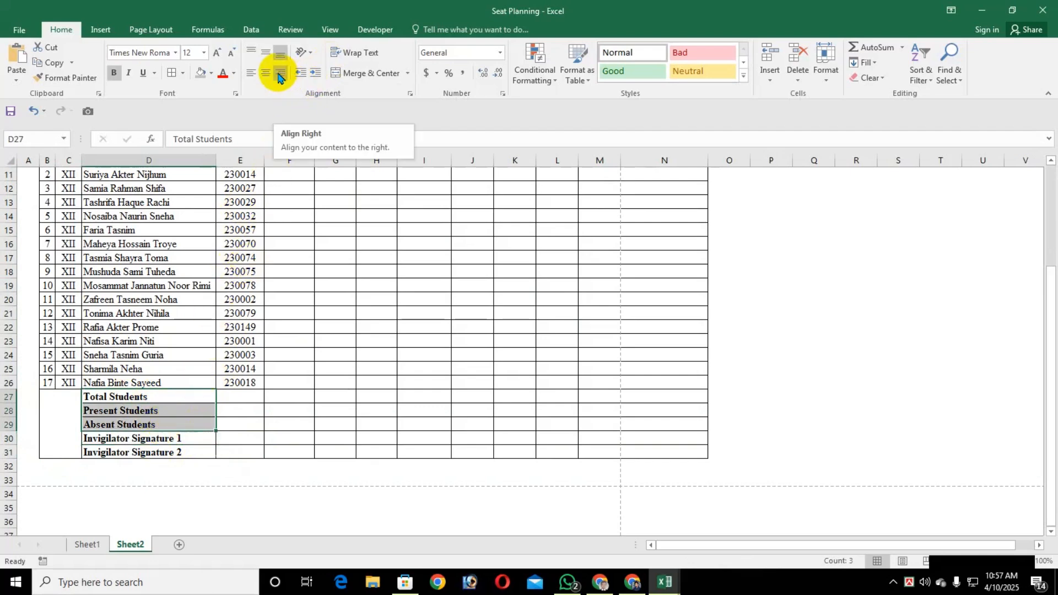
click(280, 77)
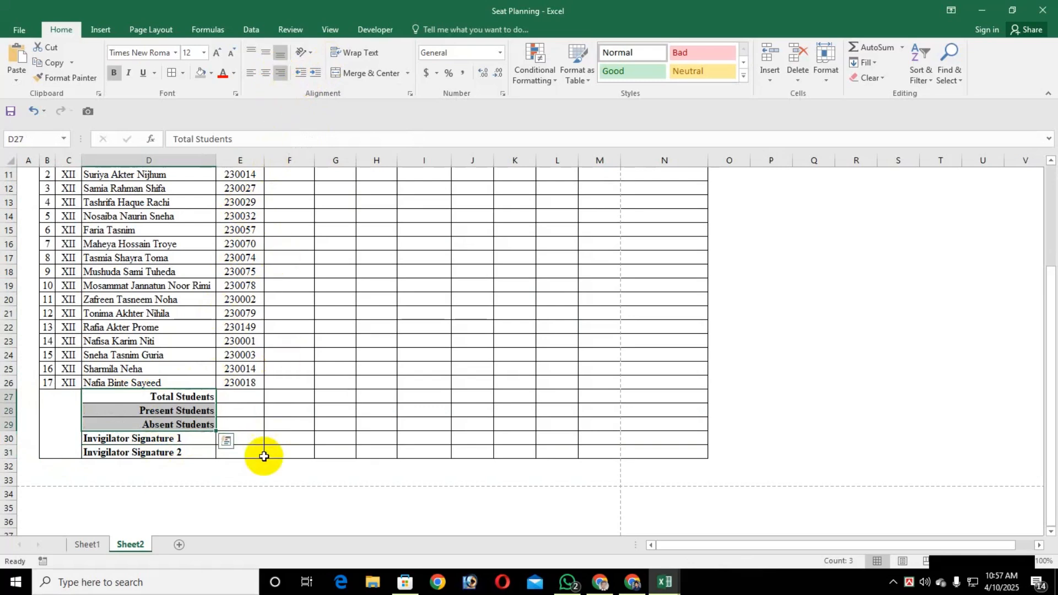
click(243, 397)
Widen column F slightly, narrow column I, and auto-fit columns L and M to their contents
scroll(243, 406, up, 4)
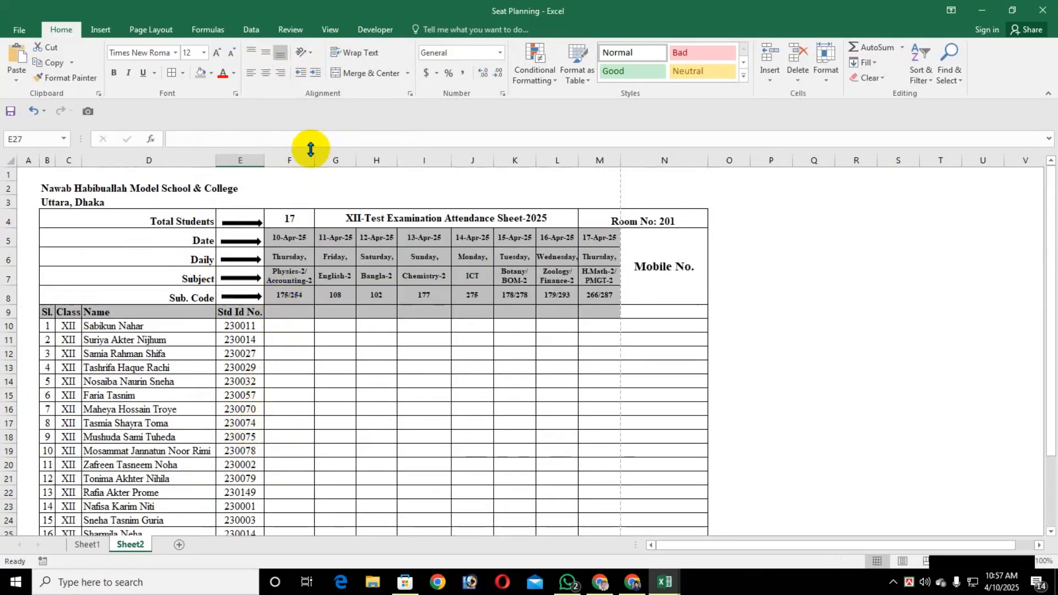
drag(314, 155, 315, 155)
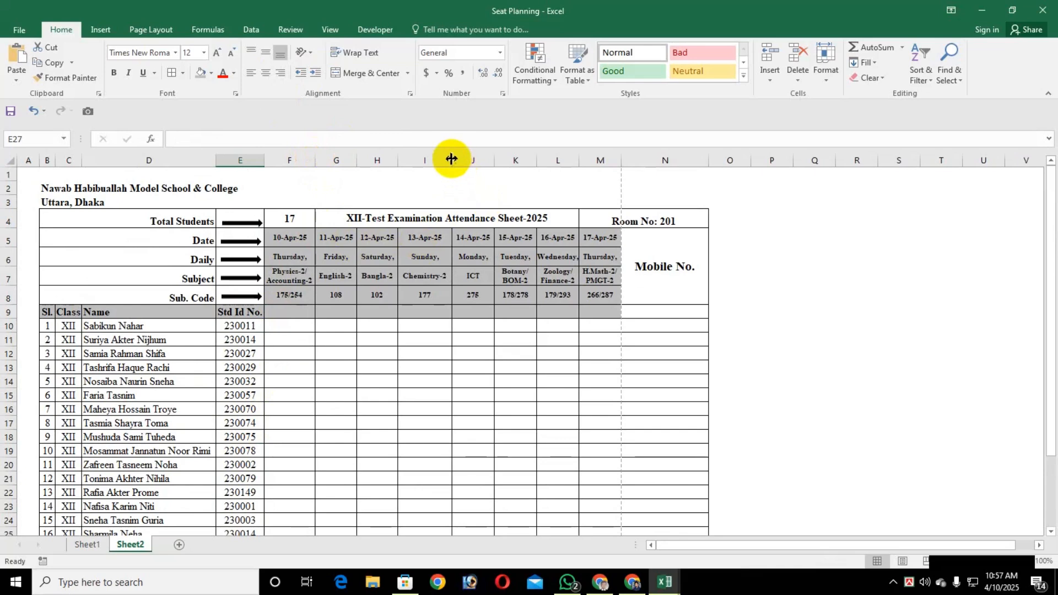
drag(451, 158, 446, 158)
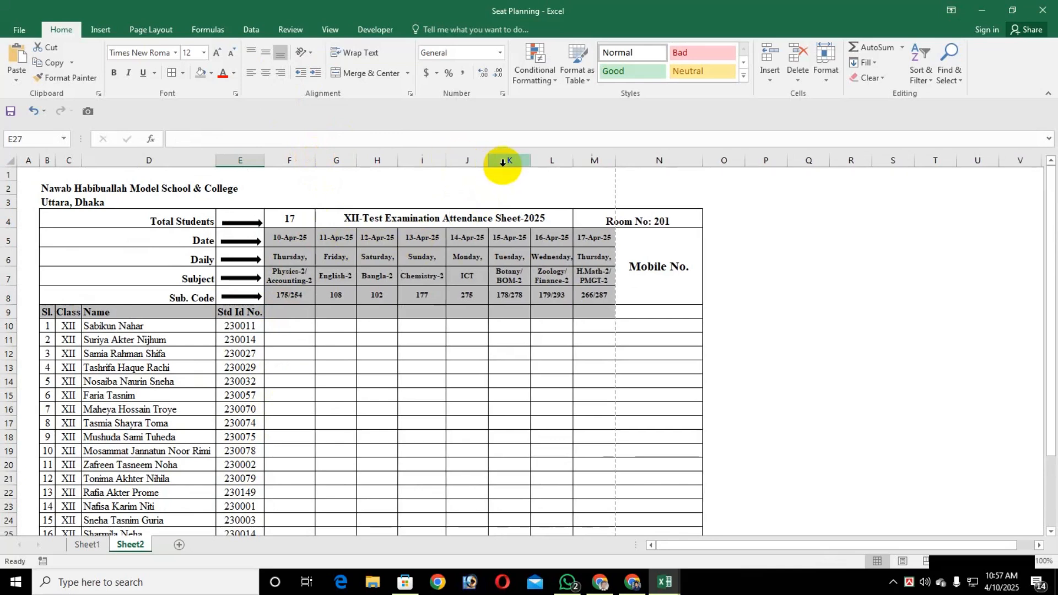
double_click(576, 161)
double_click(619, 159)
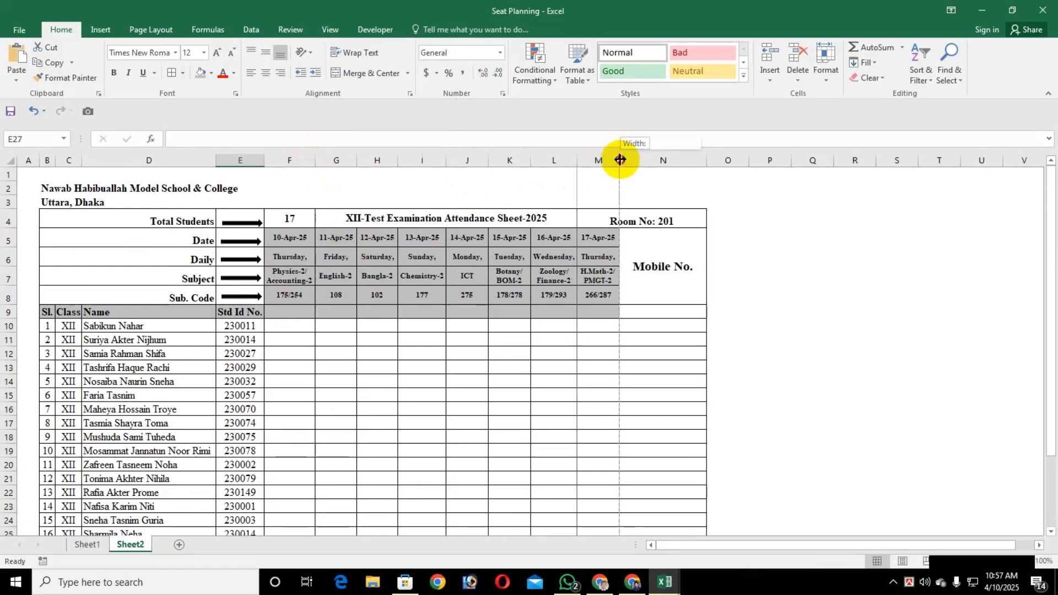
Reduce the sheet's print scale to 85% and check the page breaks around the attendance table
click(149, 29)
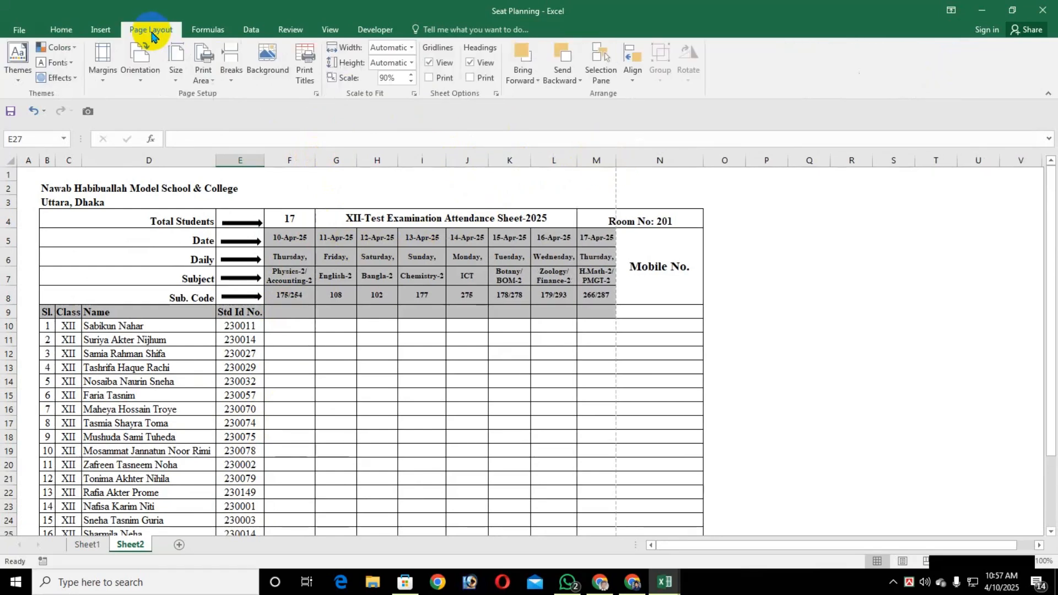
click(411, 81)
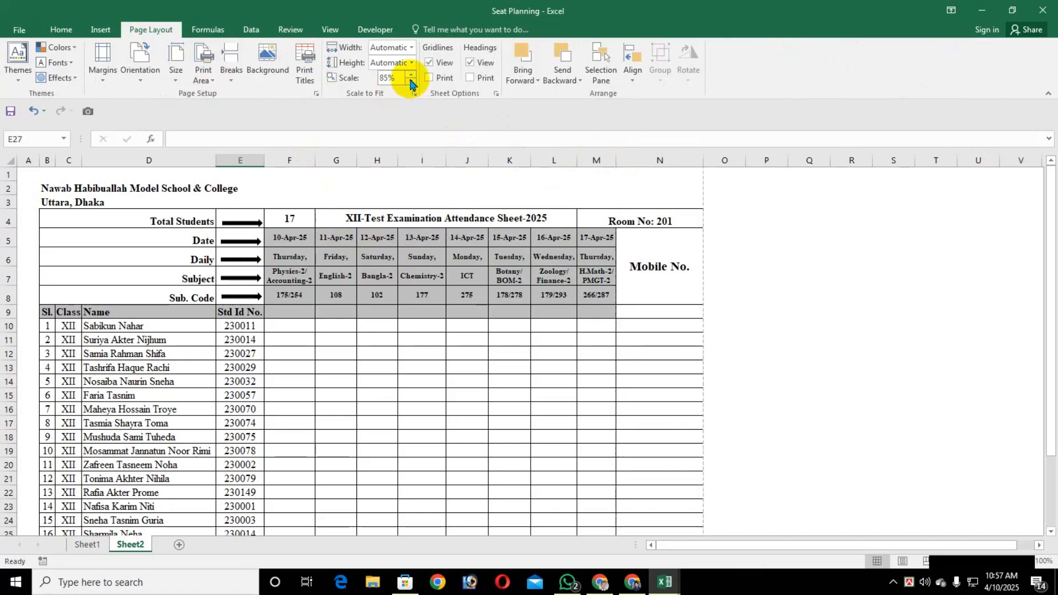
scroll(441, 415, down, 3)
scroll(441, 415, up, 3)
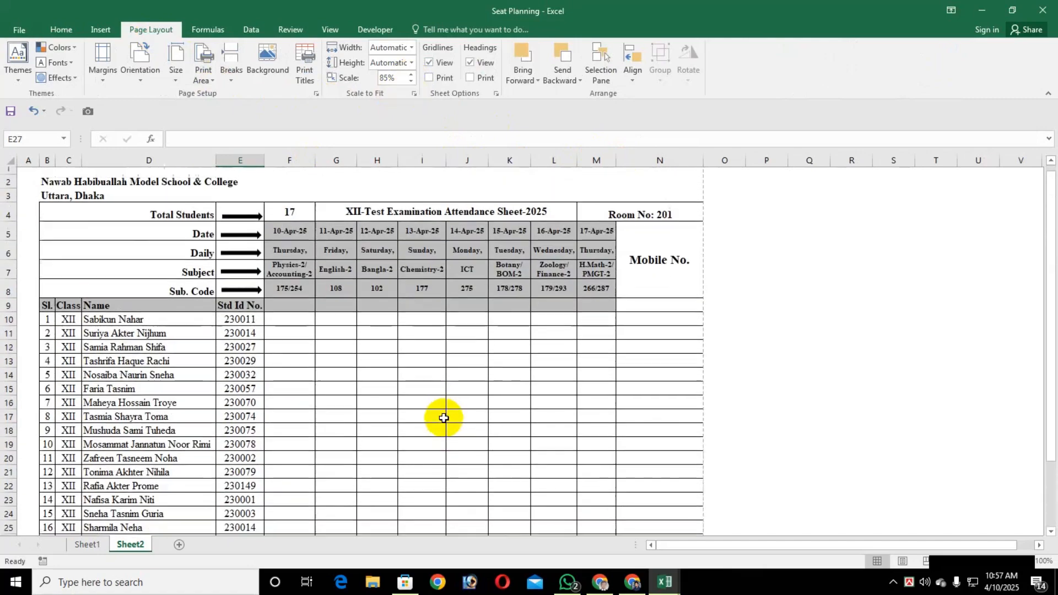
Set the height of rows 10 to 31, from the first student to Invigilator Signature 2, to 18
click(7, 327)
scroll(12, 442, down, 5)
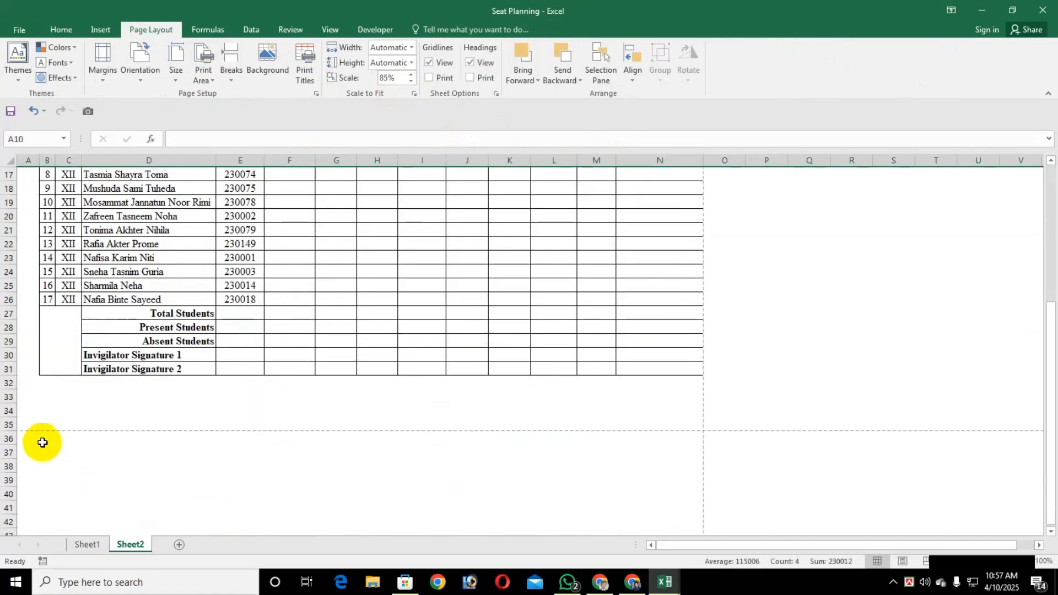
shift+click(7, 369)
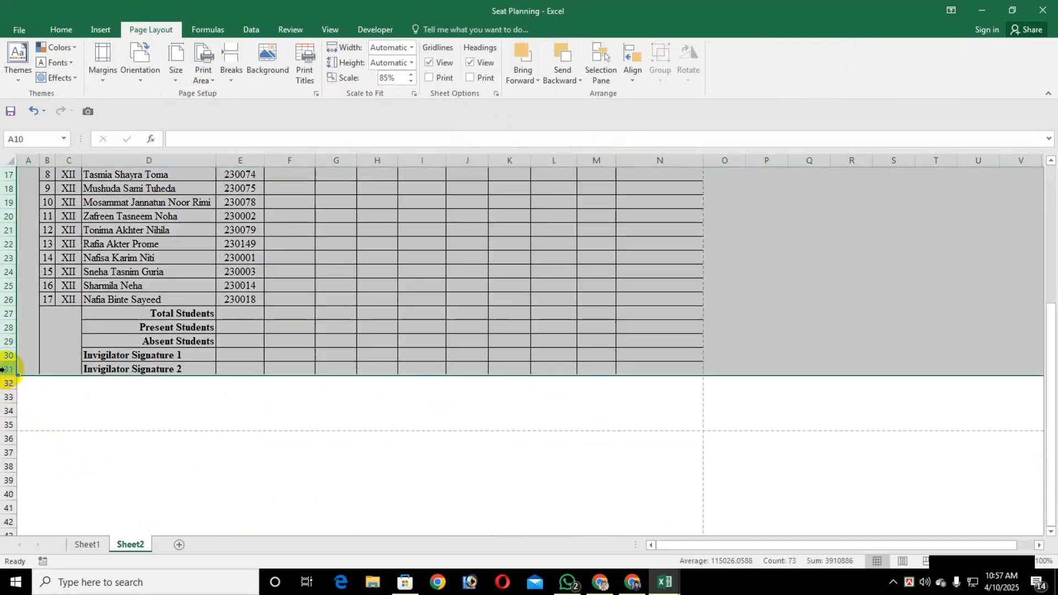
right_click(6, 370)
click(51, 339)
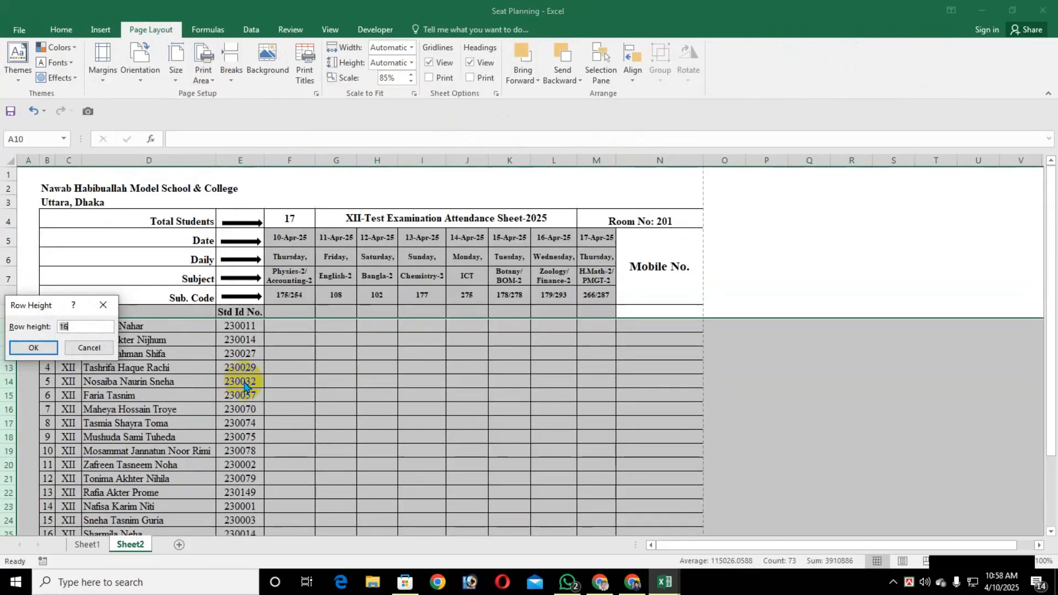
text(18)
key(Return)
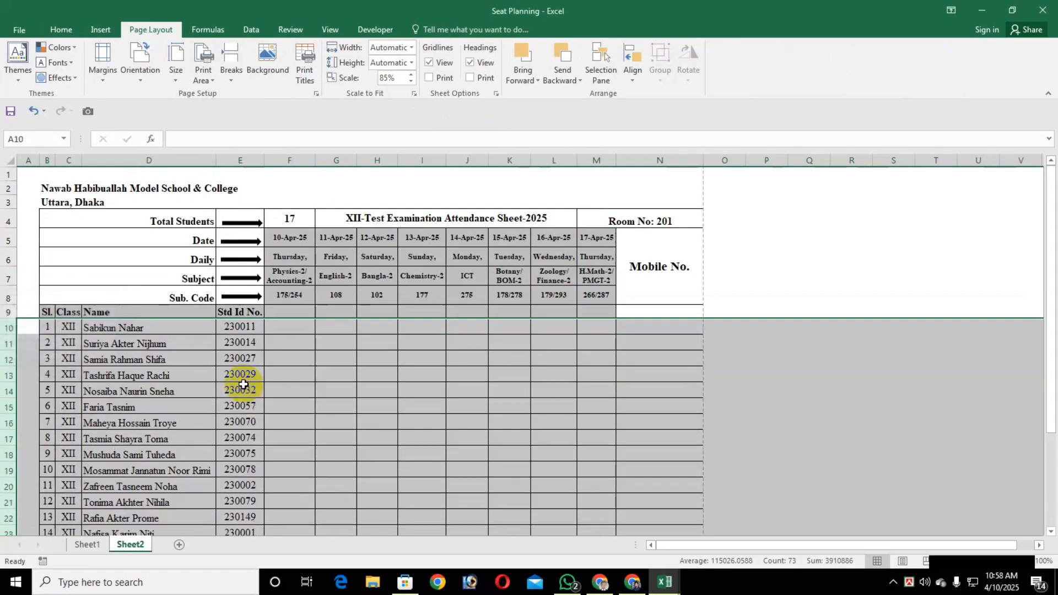
scroll(278, 394, down, 5)
scroll(282, 412, up, 3)
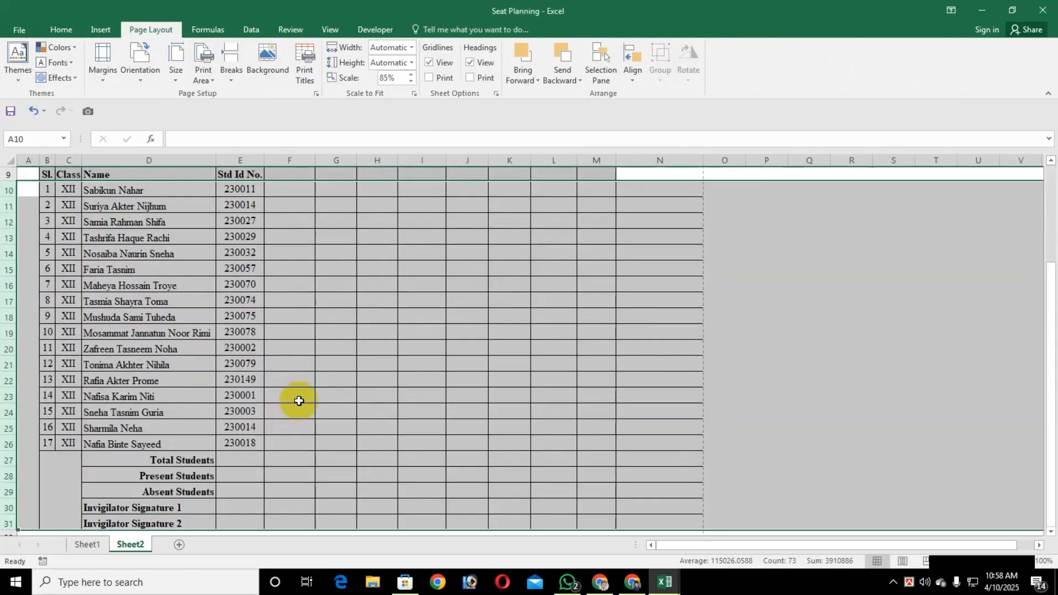
click(309, 398)
scroll(319, 401, up, 3)
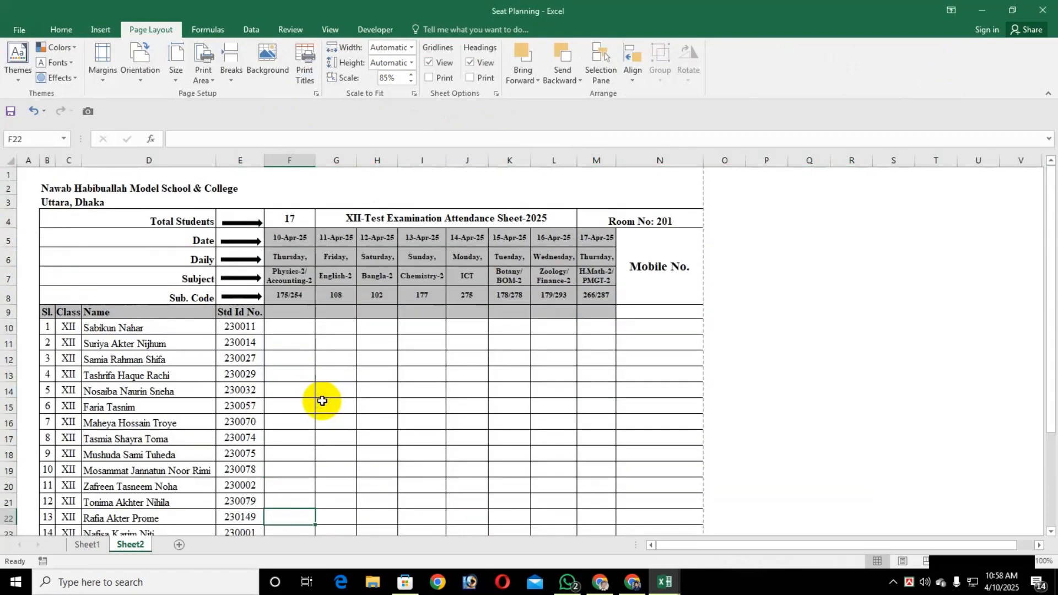
Preview the attendance sheet's printed page and return to the worksheet
key(ctrl+p)
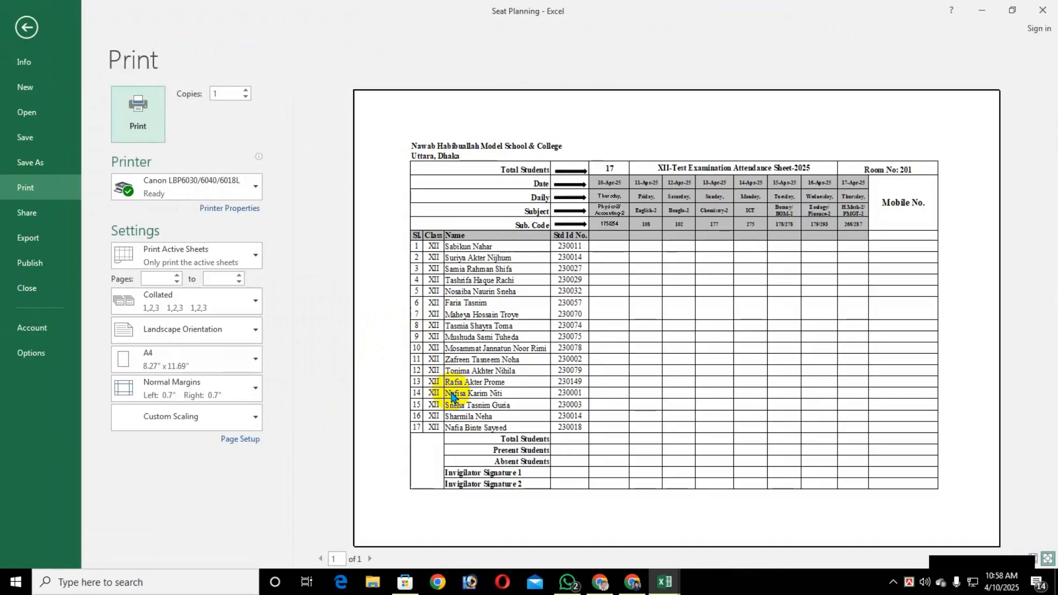
key(Escape)
click(337, 393)
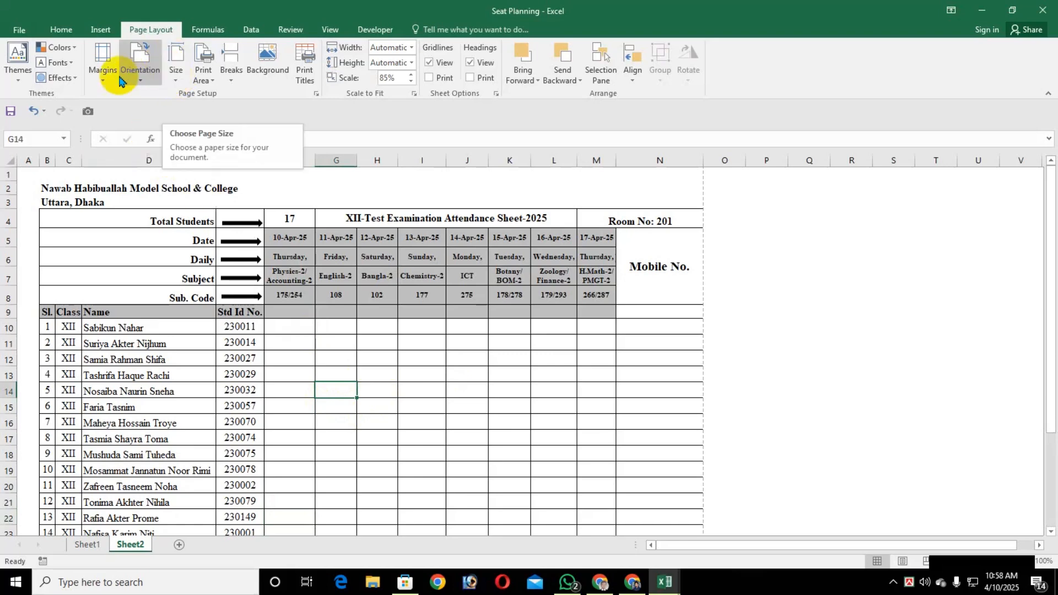
Set the top and bottom page margins to 0.25 and the left and right margins to 0.2, centring the sheet horizontally
click(306, 61)
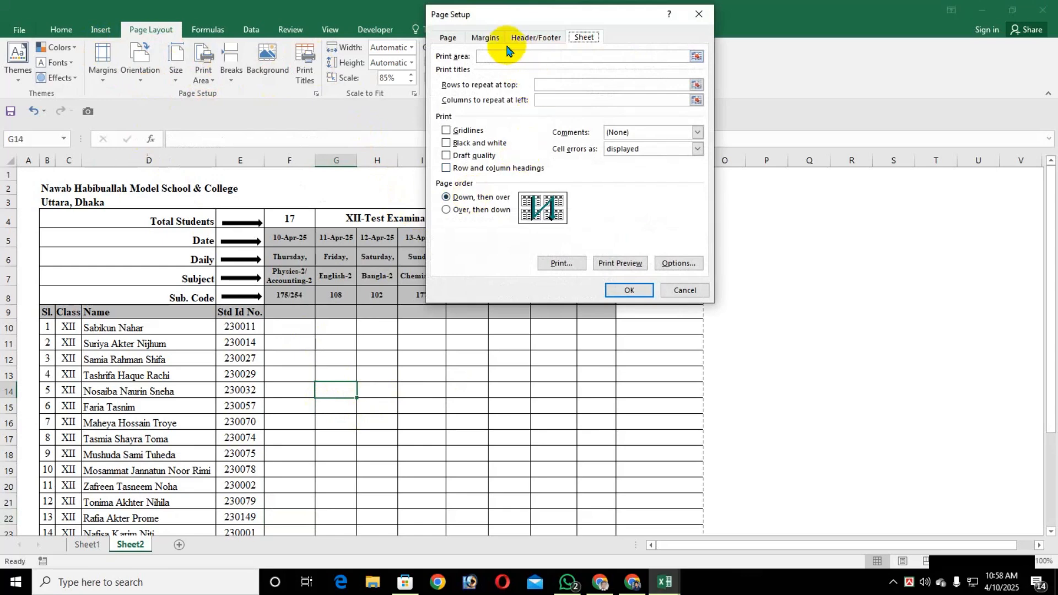
click(484, 37)
click(579, 70)
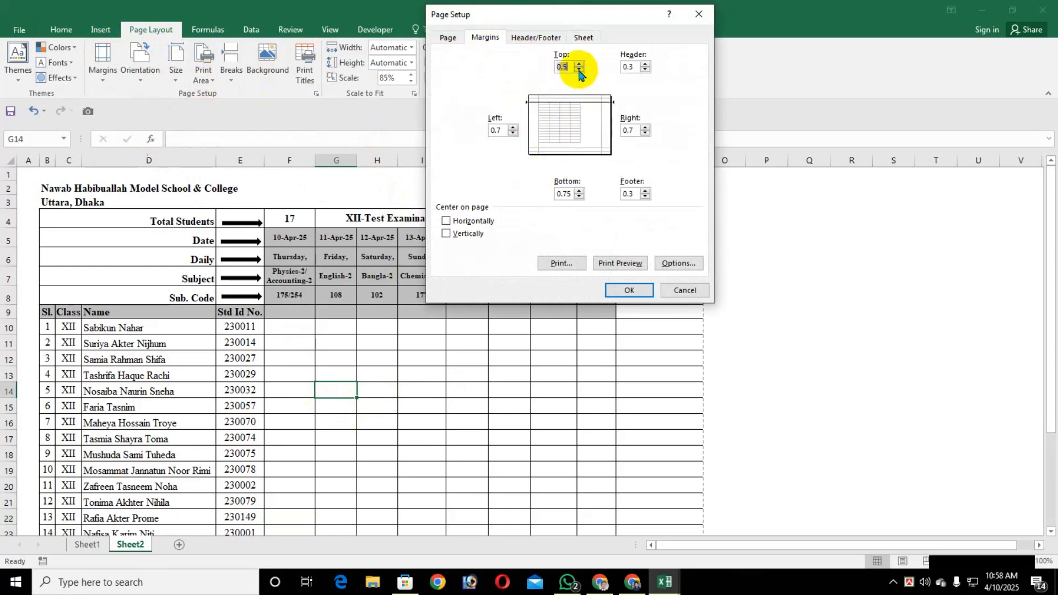
click(513, 133)
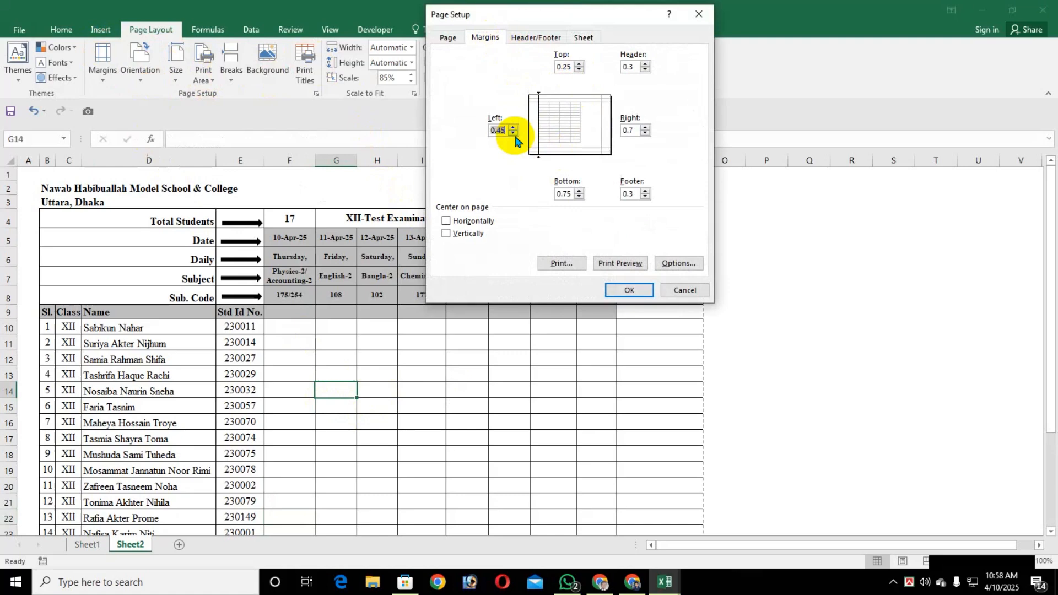
click(645, 134)
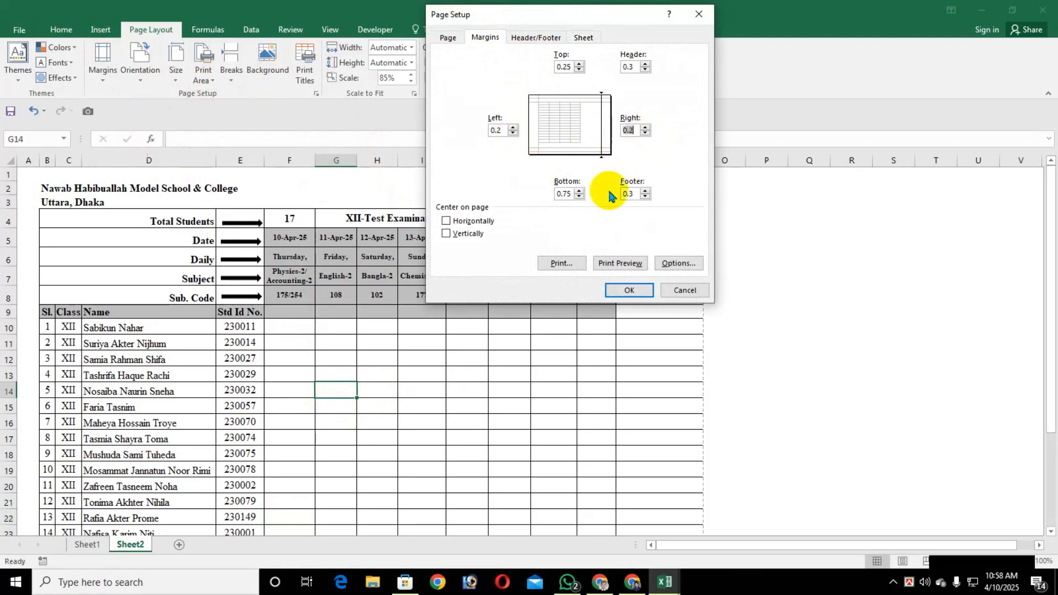
click(579, 196)
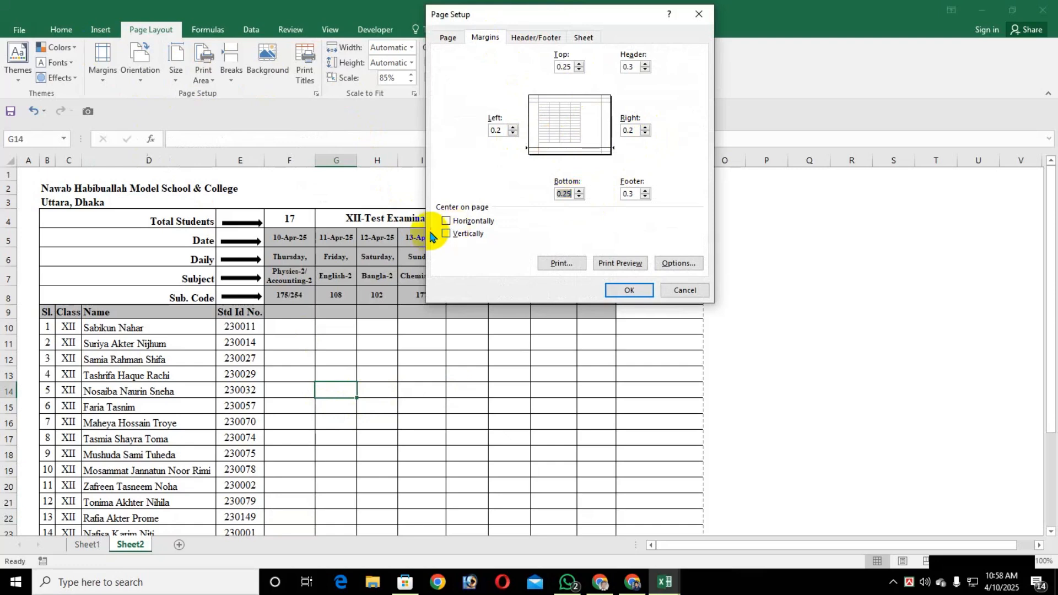
click(457, 221)
click(622, 292)
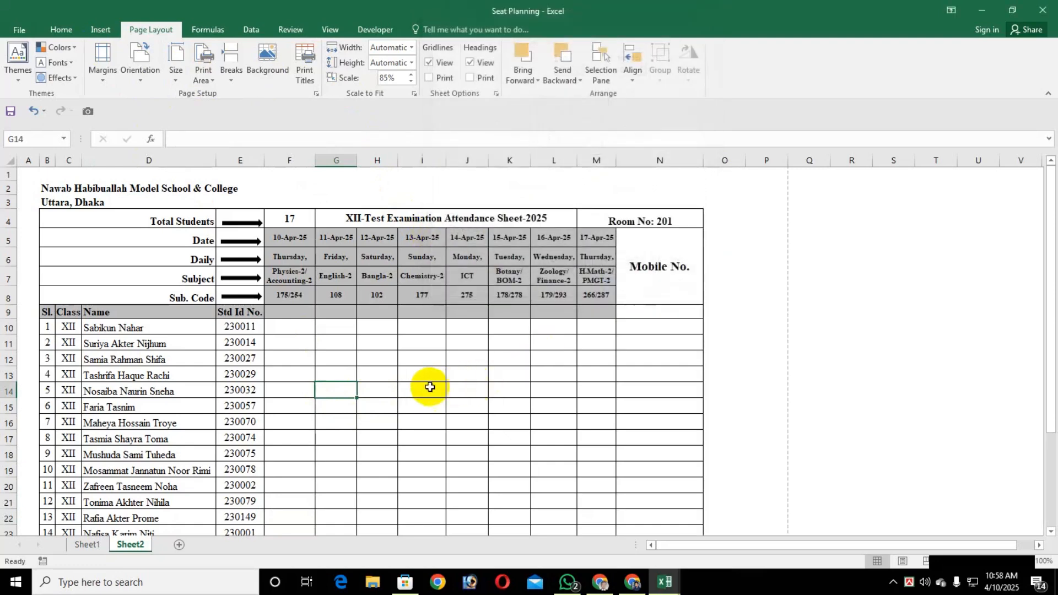
Increase the sheet's print scale to 95%, check the page breaks around the table, and open the print preview
click(412, 74)
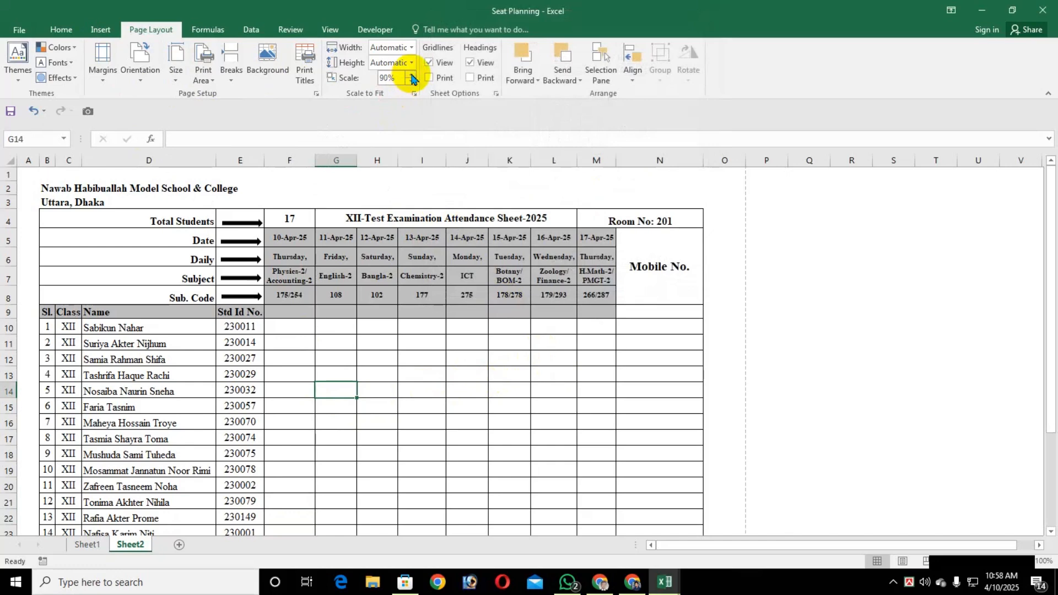
click(411, 75)
scroll(428, 324, down, 5)
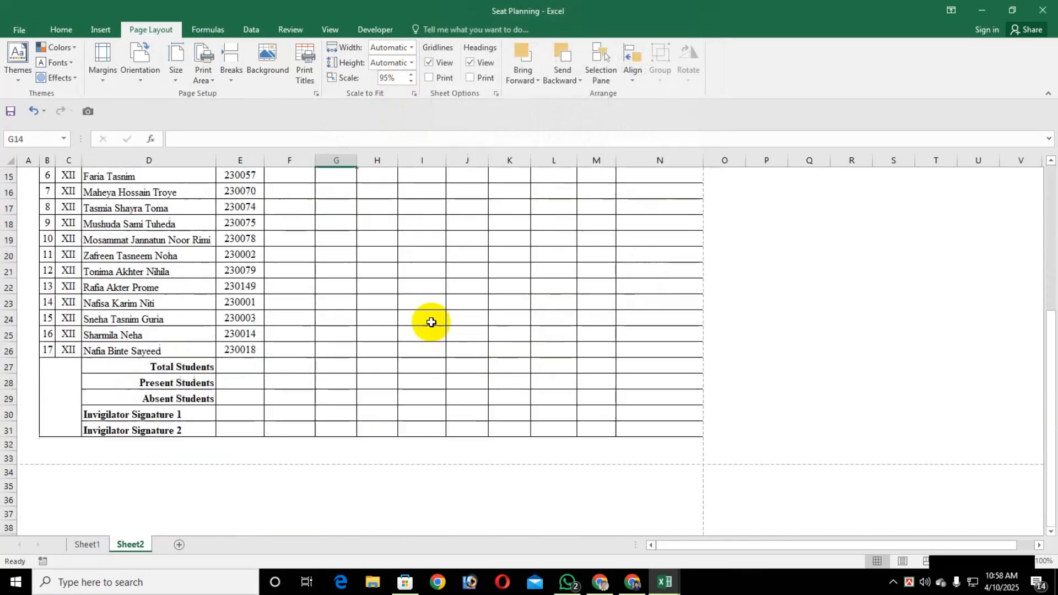
scroll(432, 323, up, 5)
key(ctrl+p)
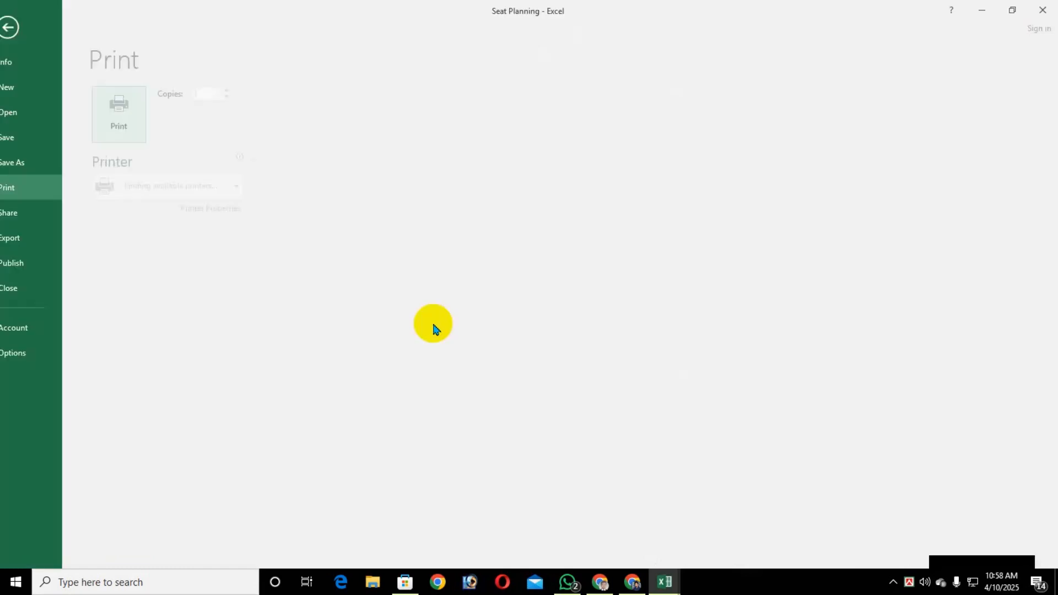